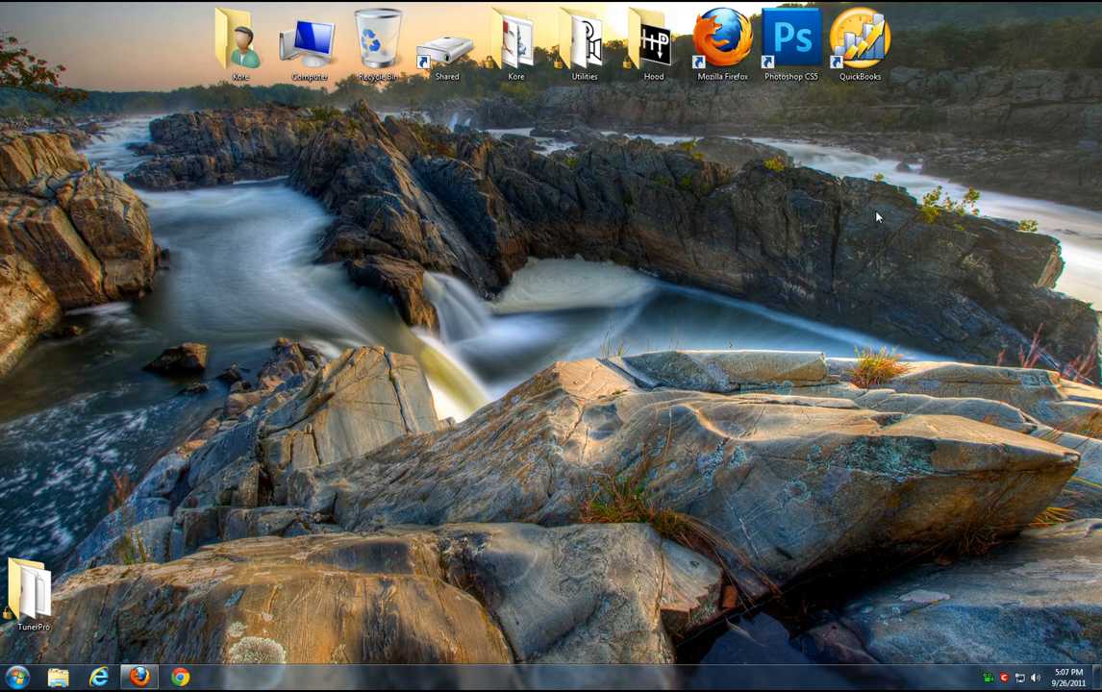
- In Firefox, open the TunerPro applications download page and save the TunerPro RT version 5.00.7686 installer
{"action": "left_click", "coordinate": [139, 677]}
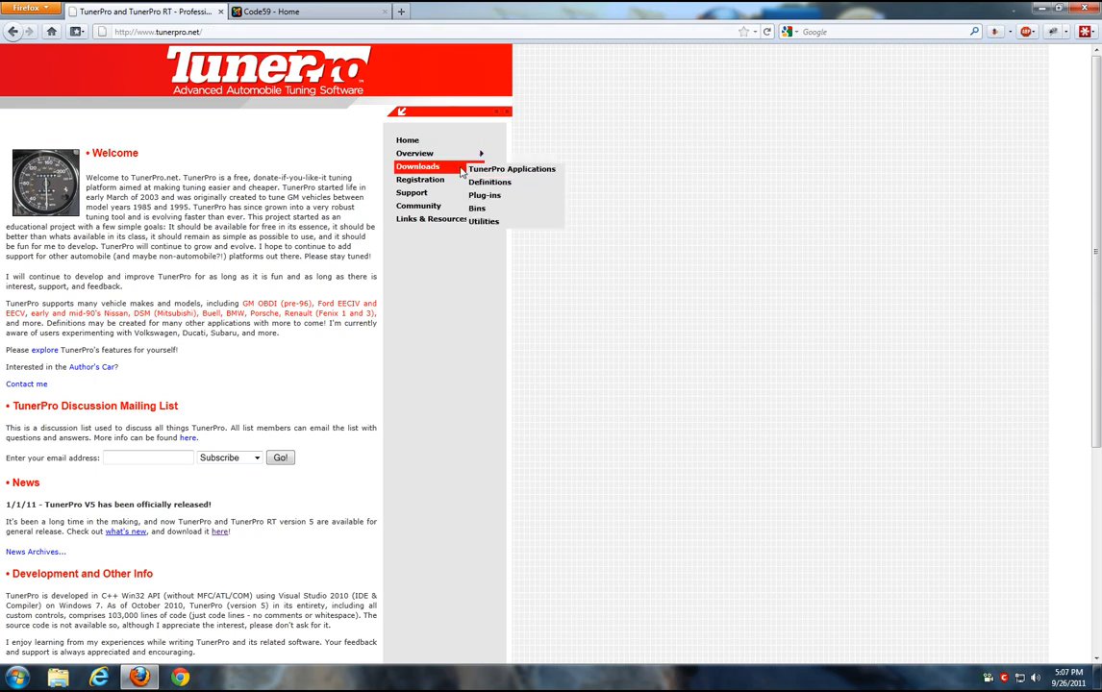
{"action": "left_click", "coordinate": [482, 173]}
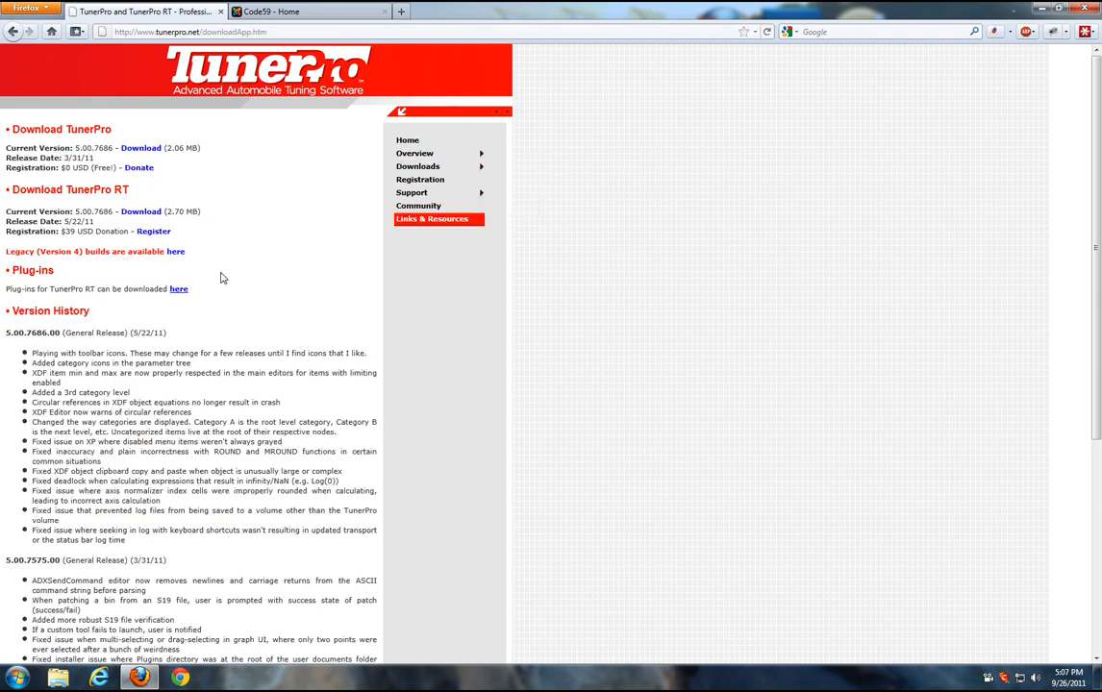
{"action": "left_click", "coordinate": [157, 213]}
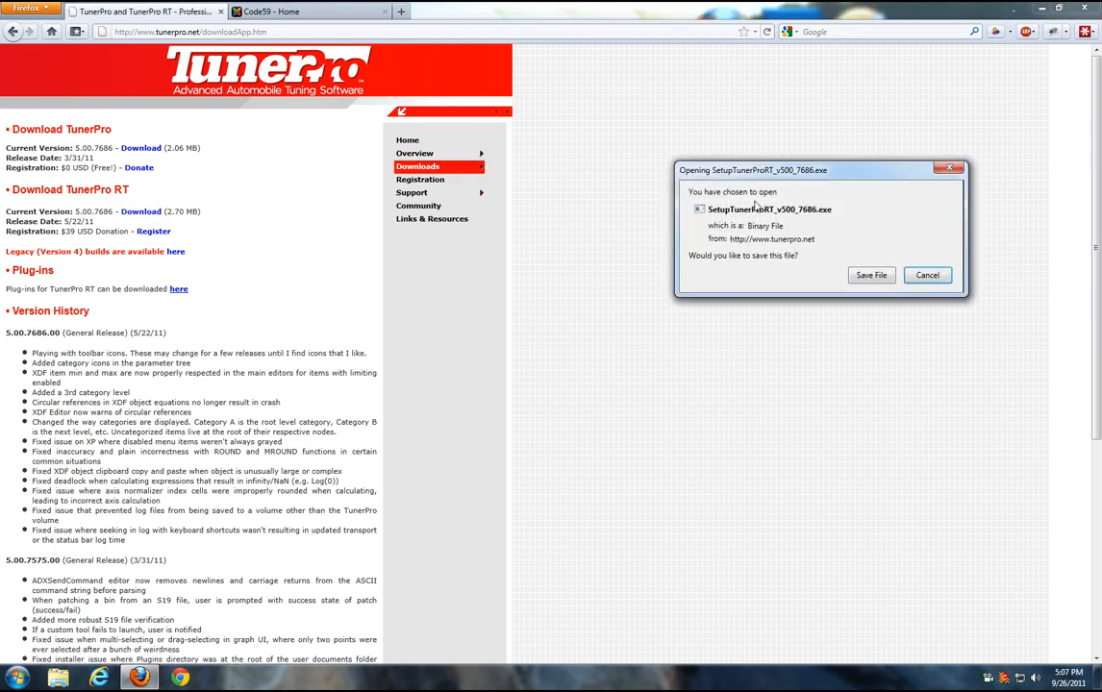
{"action": "left_click", "coordinate": [886, 280]}
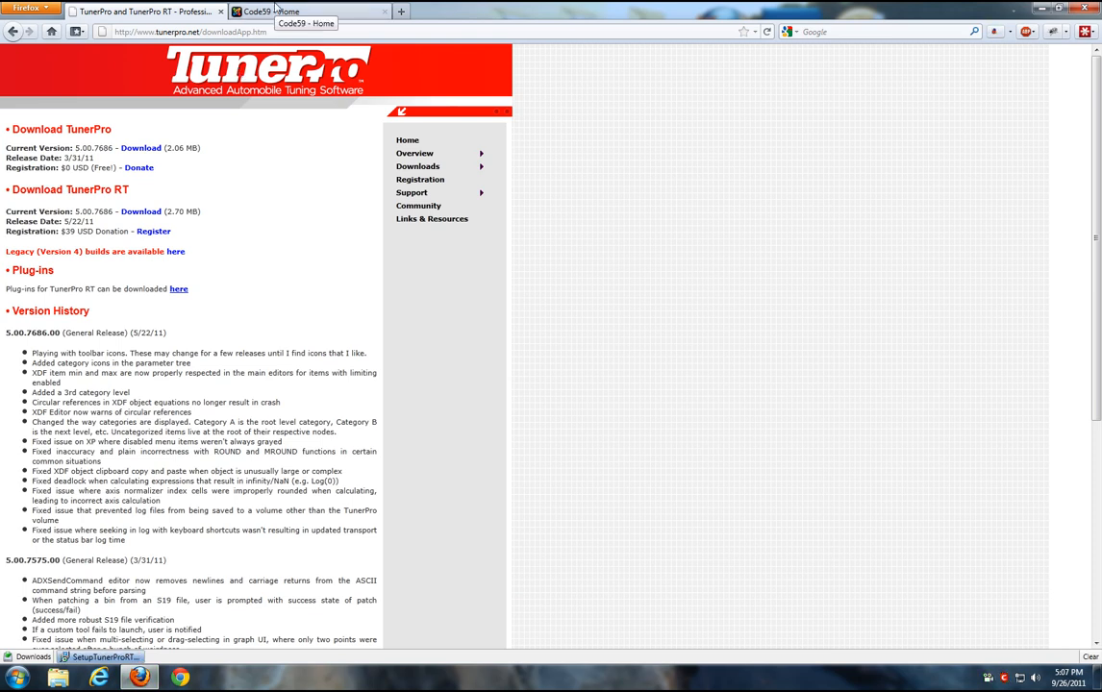
- From the Code59 home page, download the Code59 1.6_V25 TP5 Only XDF and the Code59 .6 Beta TP5 Only ADX
{"action": "left_click", "coordinate": [277, 10]}
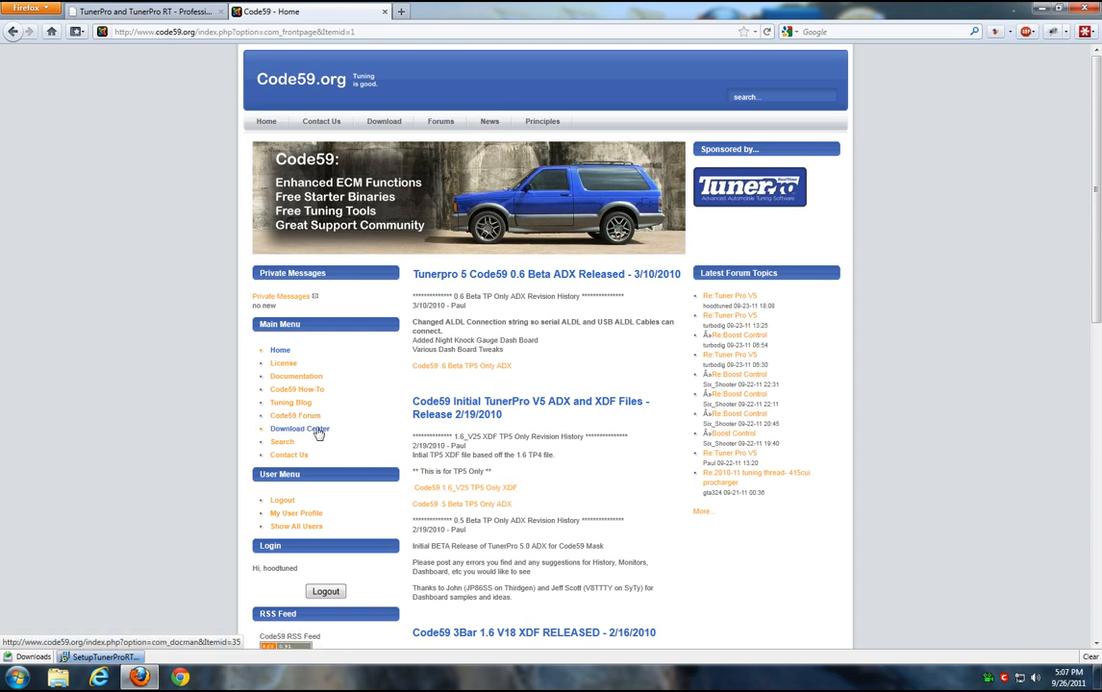
{"action": "left_click", "coordinate": [480, 488]}
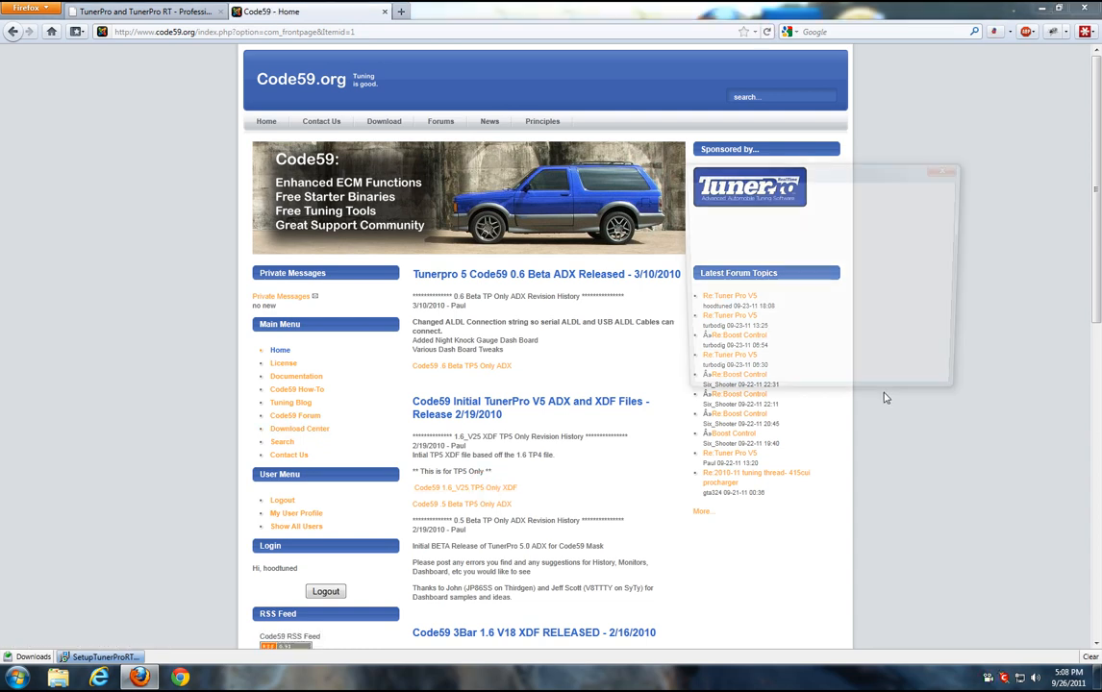
{"action": "left_click", "coordinate": [868, 361]}
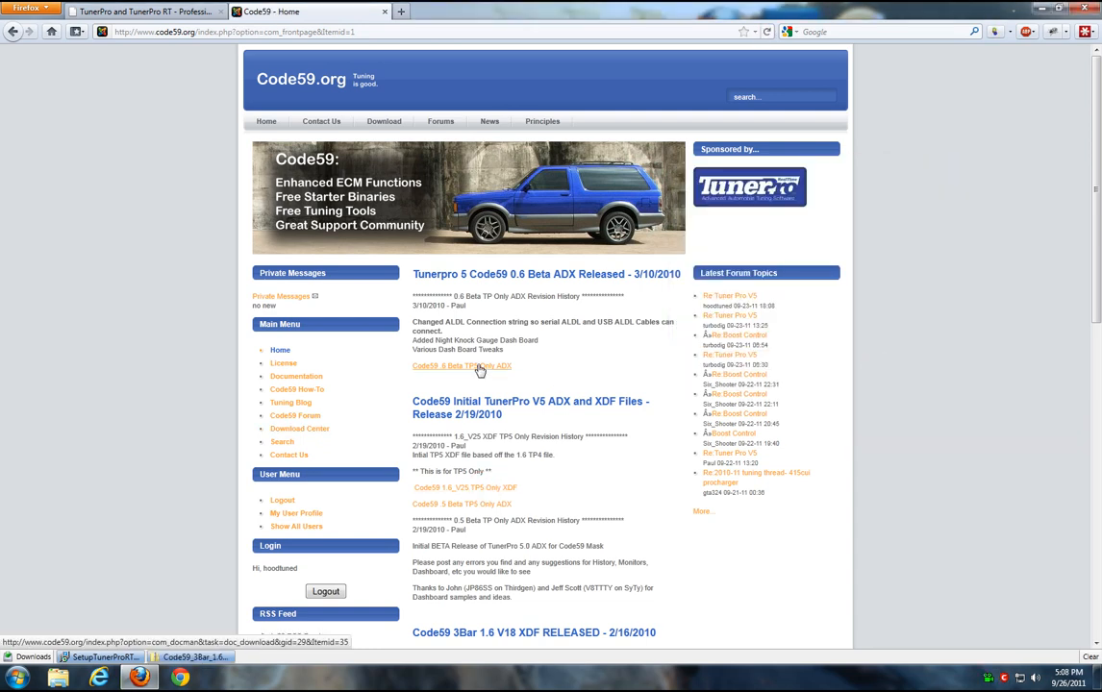
{"action": "left_click", "coordinate": [479, 369]}
{"action": "left_click", "coordinate": [870, 360]}
{"action": "left_click_drag", "start_coordinate": [505, 359], "coordinate": [413, 323]}
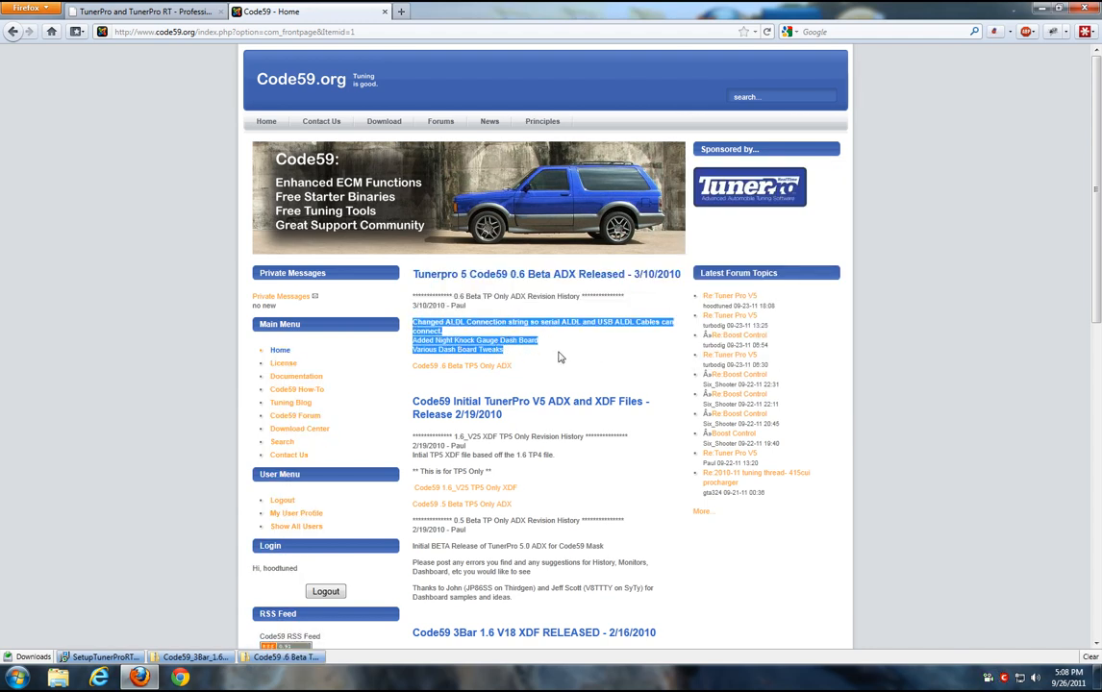
{"action": "left_click", "coordinate": [560, 358]}
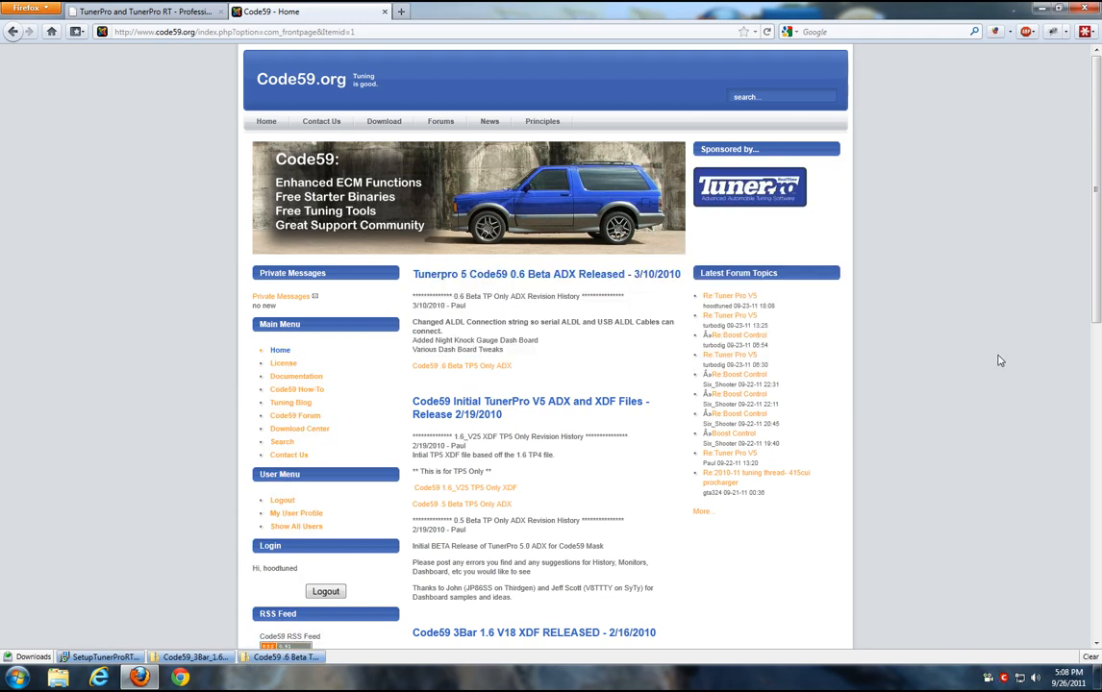
{"action": "scroll", "coordinate": [647, 423], "scroll_direction": "down", "scroll_amount": 15}
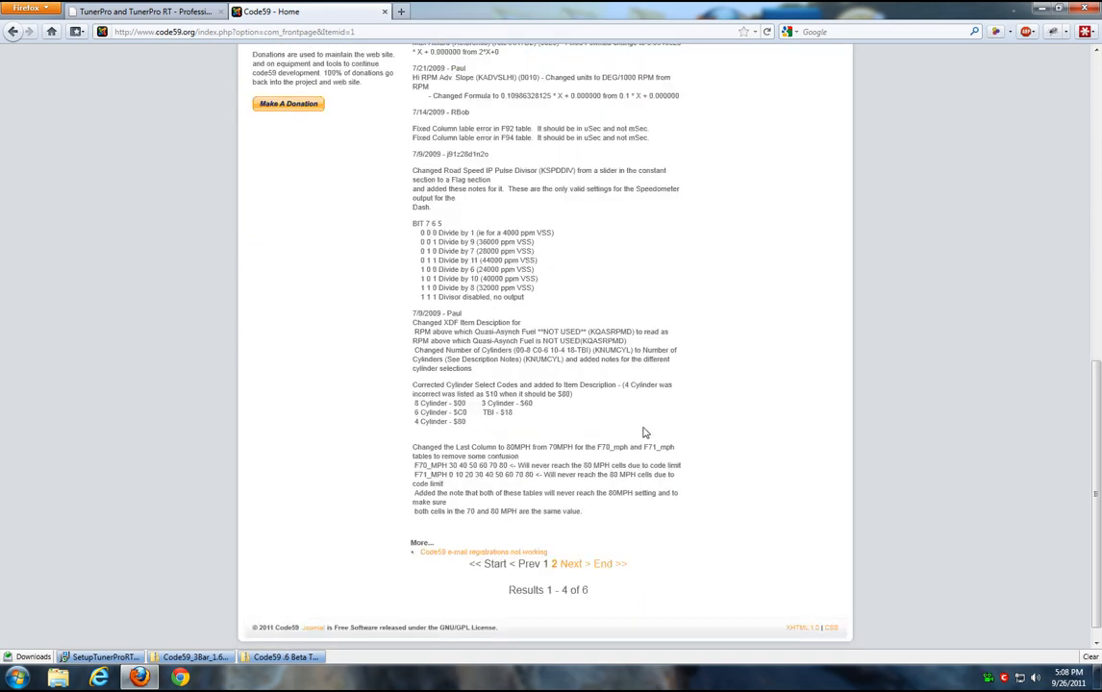
{"action": "scroll", "coordinate": [644, 433], "scroll_direction": "up", "scroll_amount": 15}
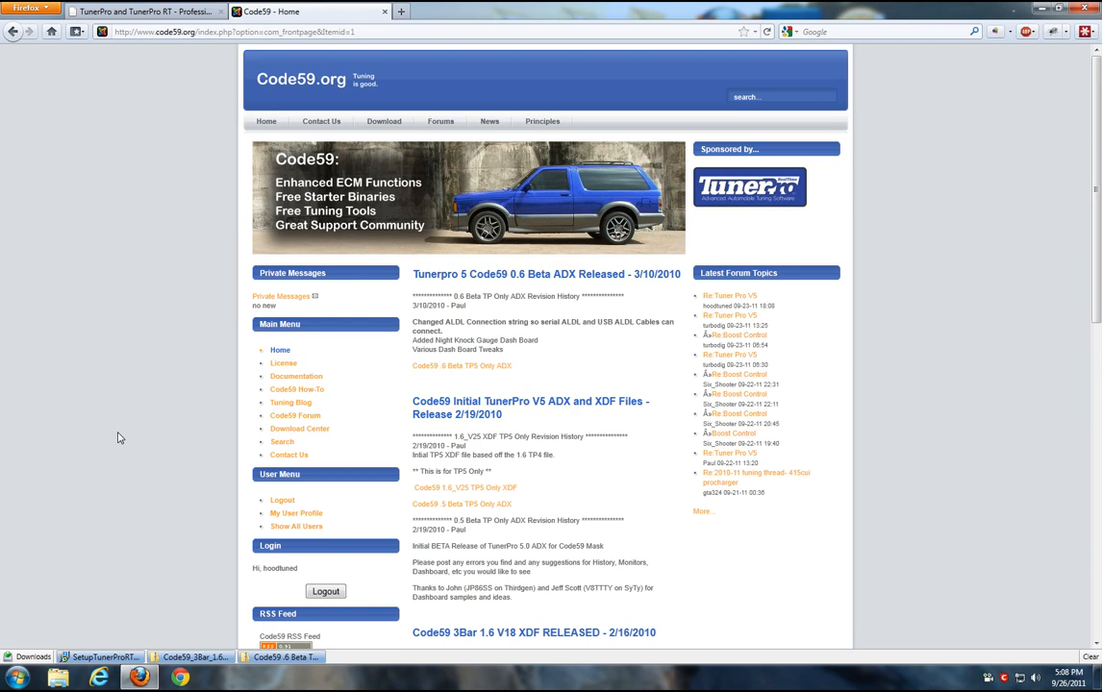
- Open the V6 Bins category under Code59 Bins in the Download Center
{"action": "left_click", "coordinate": [283, 431]}
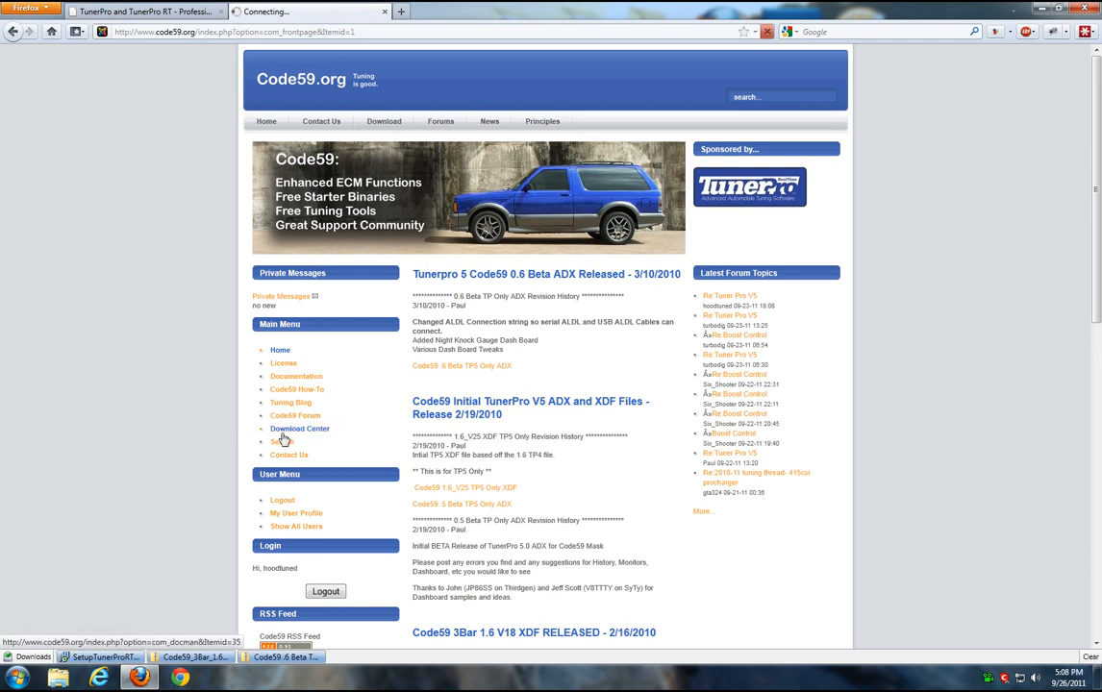
{"action": "left_click", "coordinate": [434, 430]}
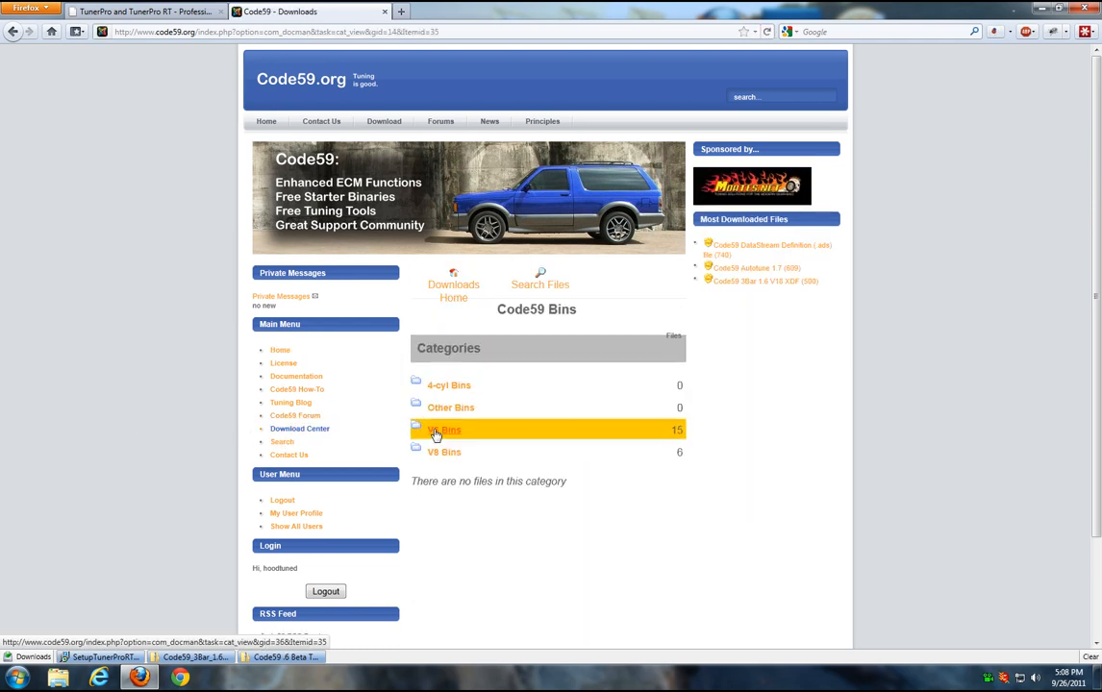
{"action": "left_click", "coordinate": [434, 433]}
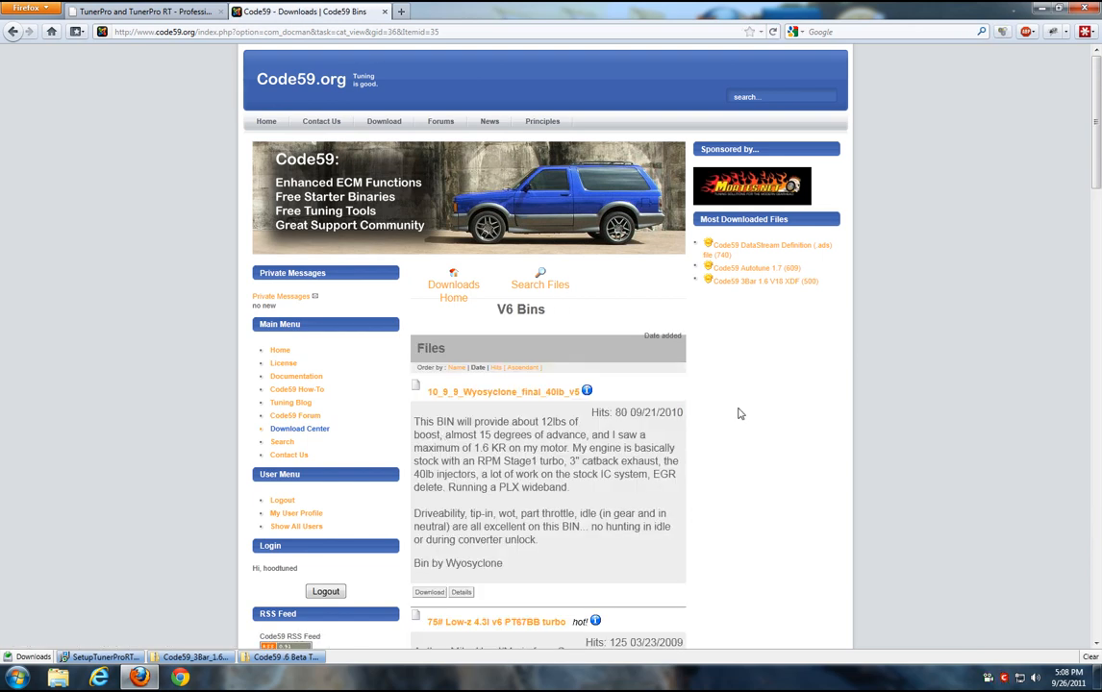
- Download the 33 LB Bosch Hi-Z injectors 4.3 v6 V.18 bin from the last V6 Bins page and clear the finished downloads
{"action": "scroll", "coordinate": [738, 413], "scroll_direction": "down", "scroll_amount": 3}
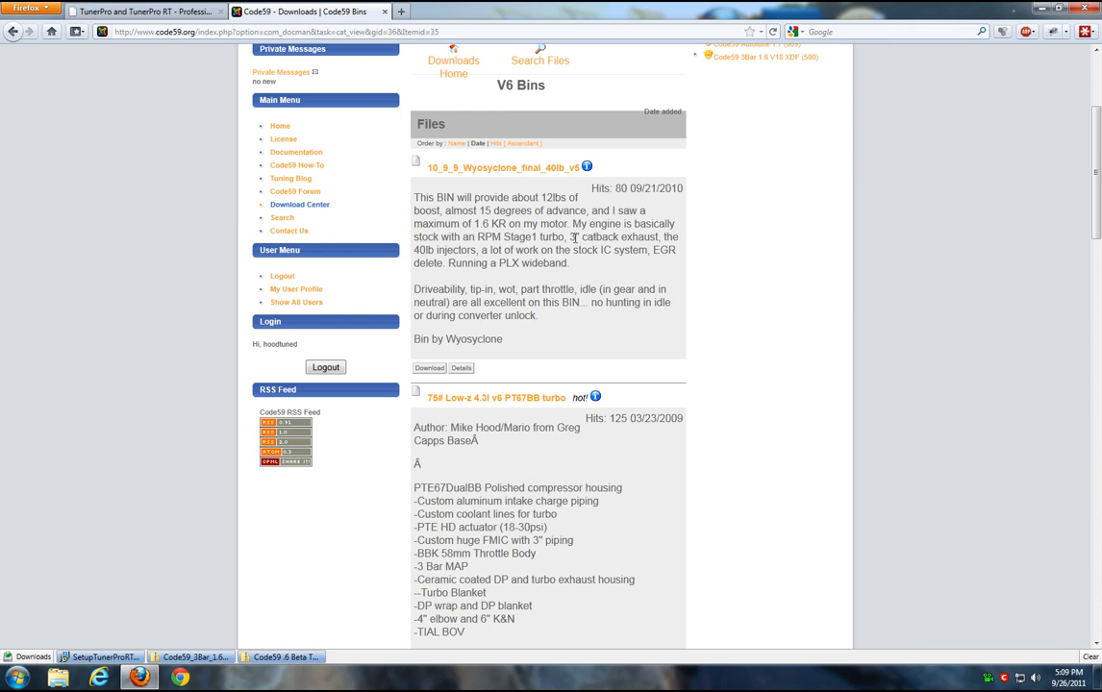
{"action": "scroll", "coordinate": [809, 478], "scroll_direction": "down", "scroll_amount": 15}
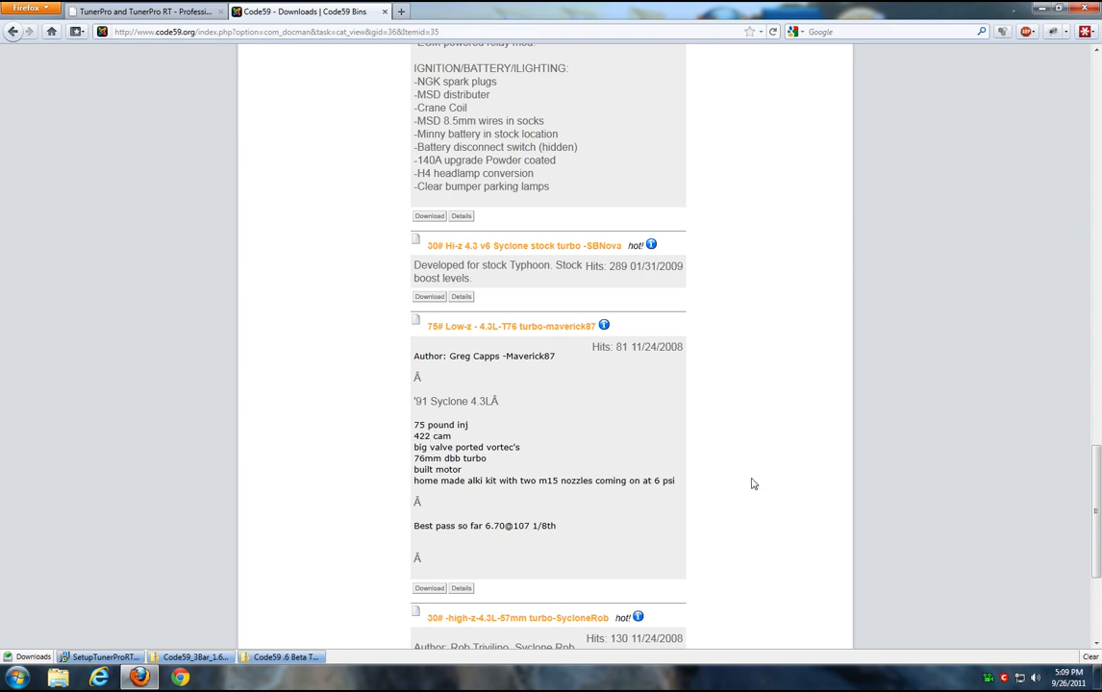
{"action": "scroll", "coordinate": [753, 483], "scroll_direction": "down", "scroll_amount": 5}
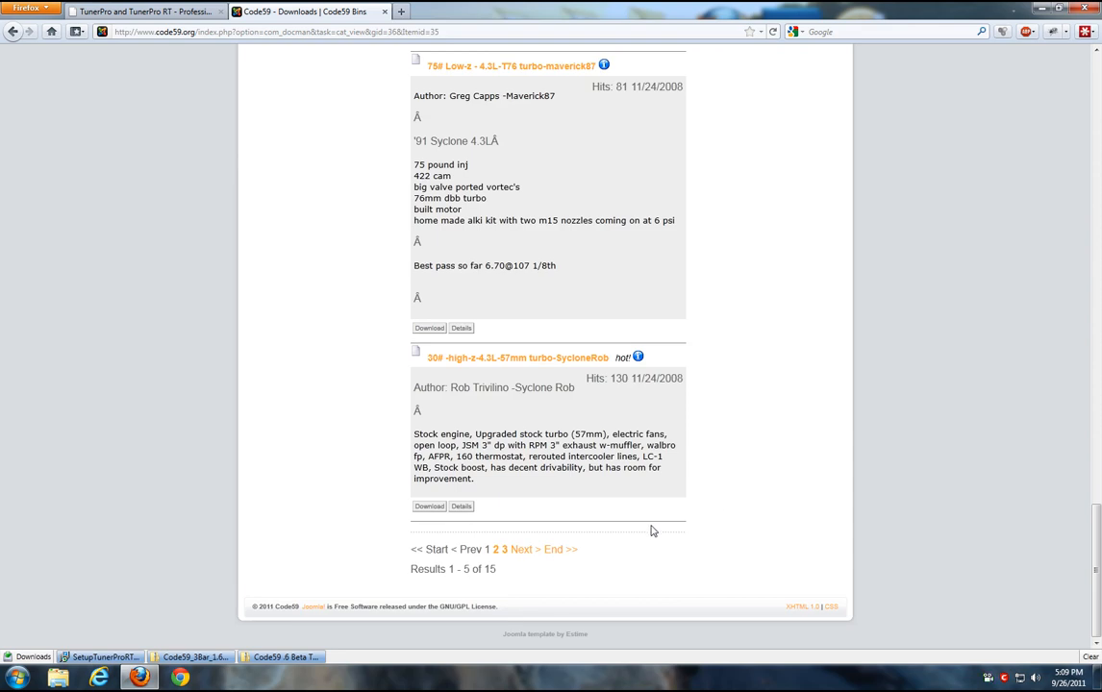
{"action": "left_click", "coordinate": [561, 551]}
{"action": "left_click", "coordinate": [539, 557]}
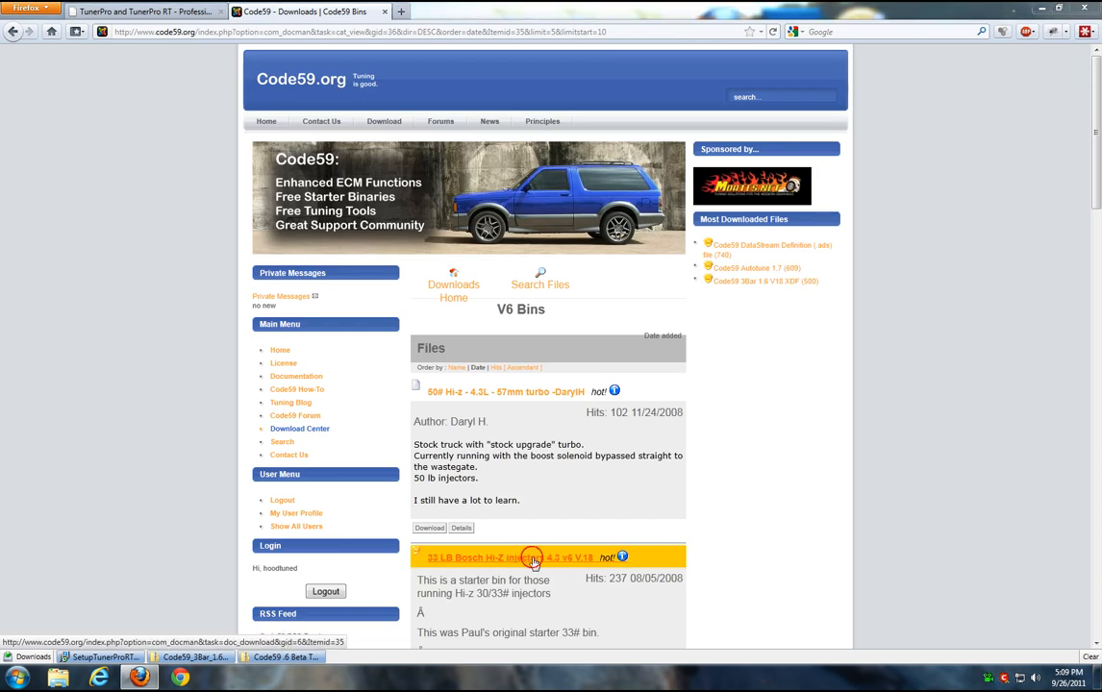
{"action": "left_click", "coordinate": [870, 359]}
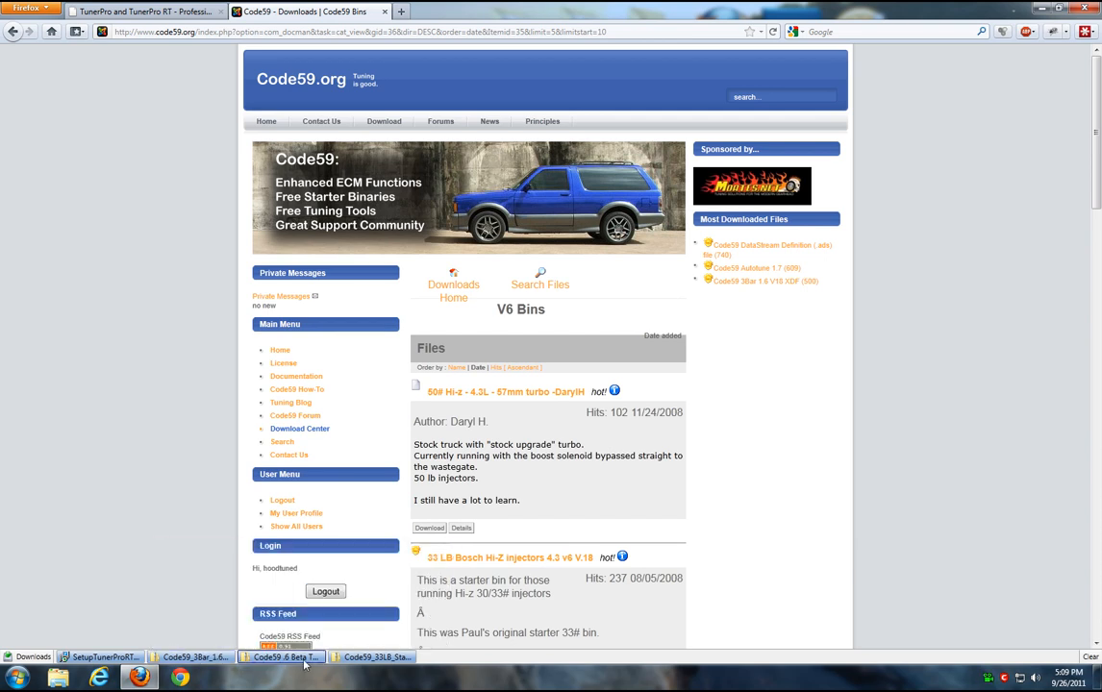
{"action": "left_click", "coordinate": [1089, 656]}
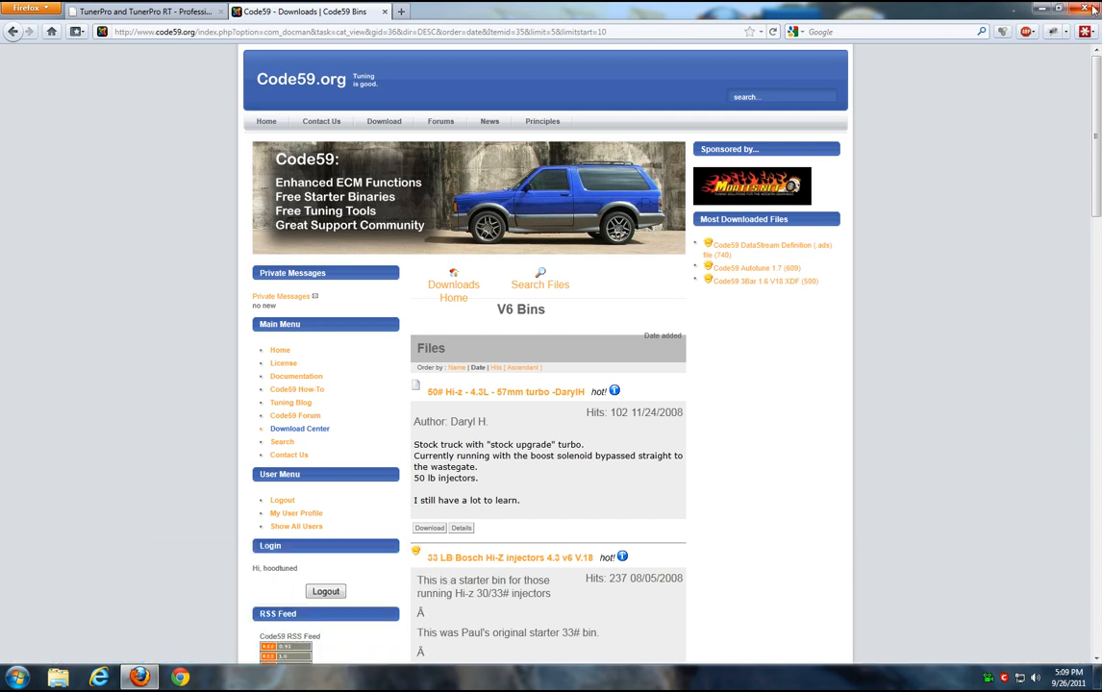
- Run SetupTunerProRT_v500_7686 from the desktop's TunerPro folder and accept the license agreement
{"action": "left_click", "coordinate": [1045, 8]}
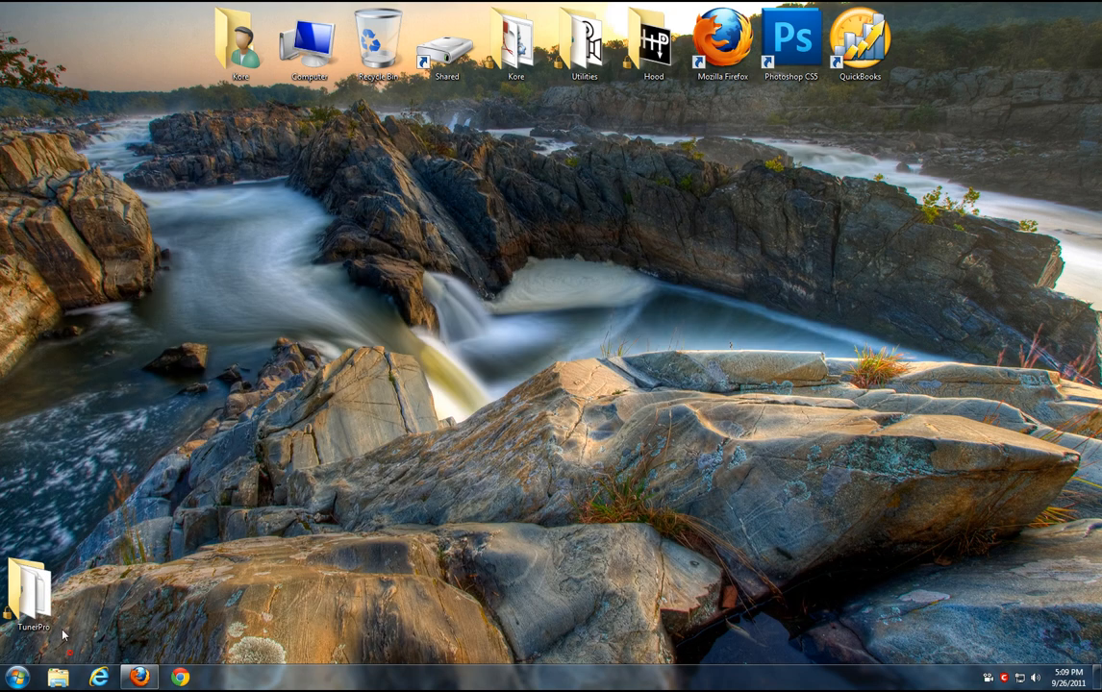
{"action": "double_click", "coordinate": [55, 626]}
{"action": "right_click", "coordinate": [295, 222]}
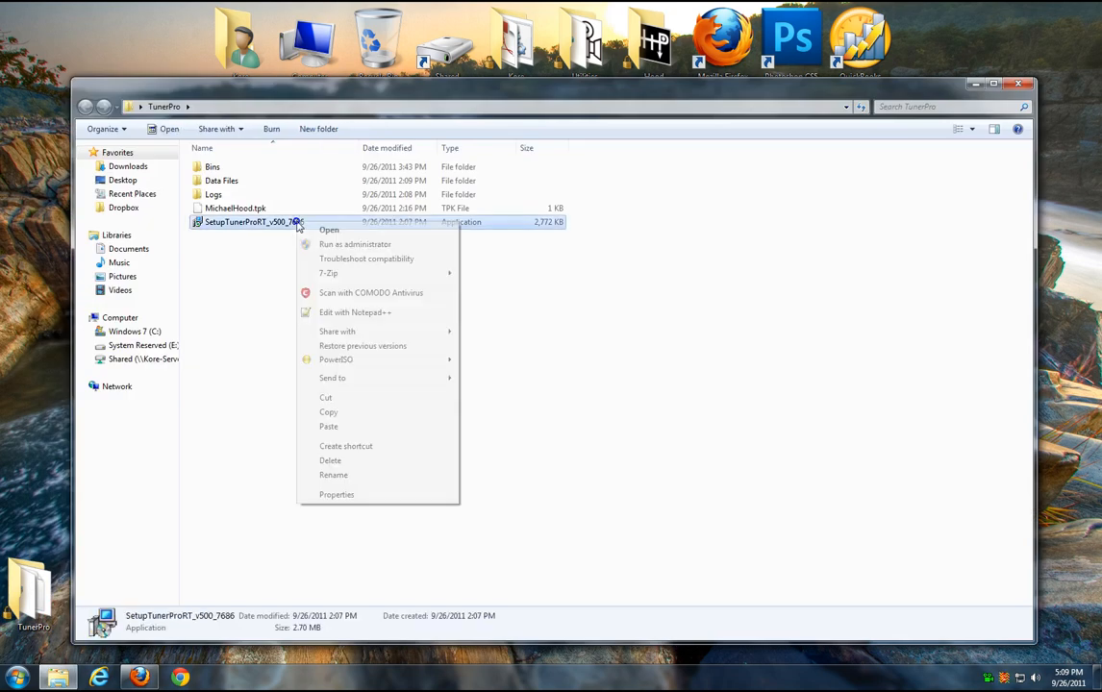
{"action": "left_click", "coordinate": [326, 231]}
{"action": "left_click", "coordinate": [623, 443]}
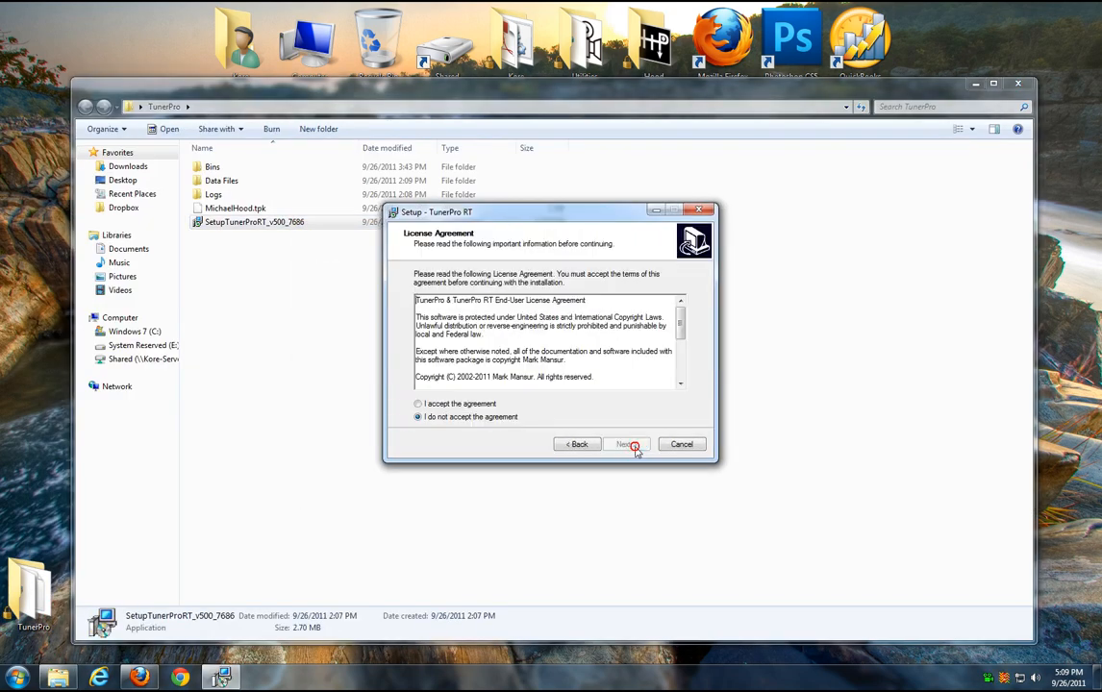
{"action": "left_click", "coordinate": [481, 403]}
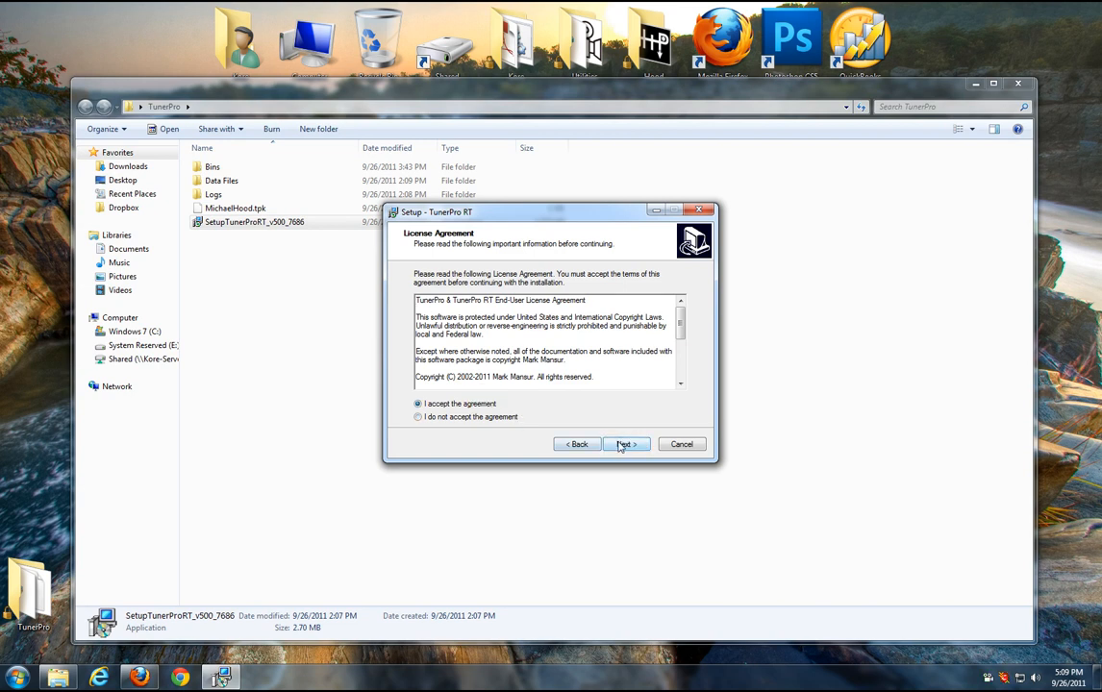
- Install TunerPro RT to C:\Program Files (x86)\TunerPro RT with a desktop icon, and finish the setup
{"action": "left_click", "coordinate": [622, 443]}
{"action": "left_click", "coordinate": [622, 443]}
{"action": "left_click", "coordinate": [623, 443]}
{"action": "left_click", "coordinate": [525, 315]}
{"action": "left_click", "coordinate": [623, 444]}
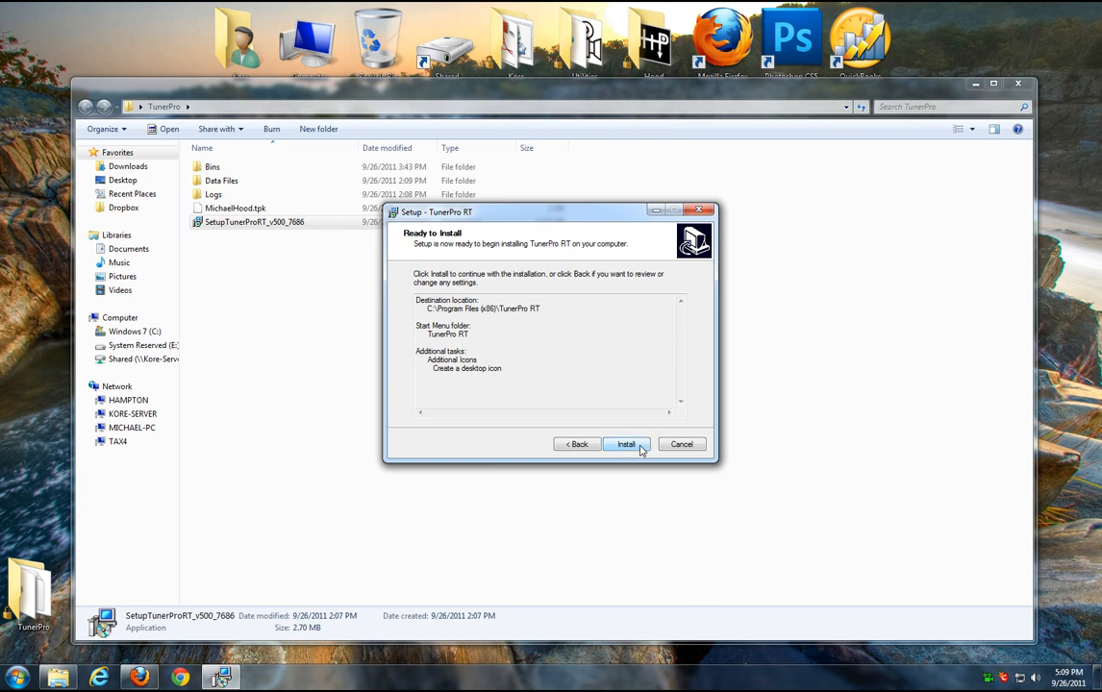
{"action": "left_click", "coordinate": [634, 445]}
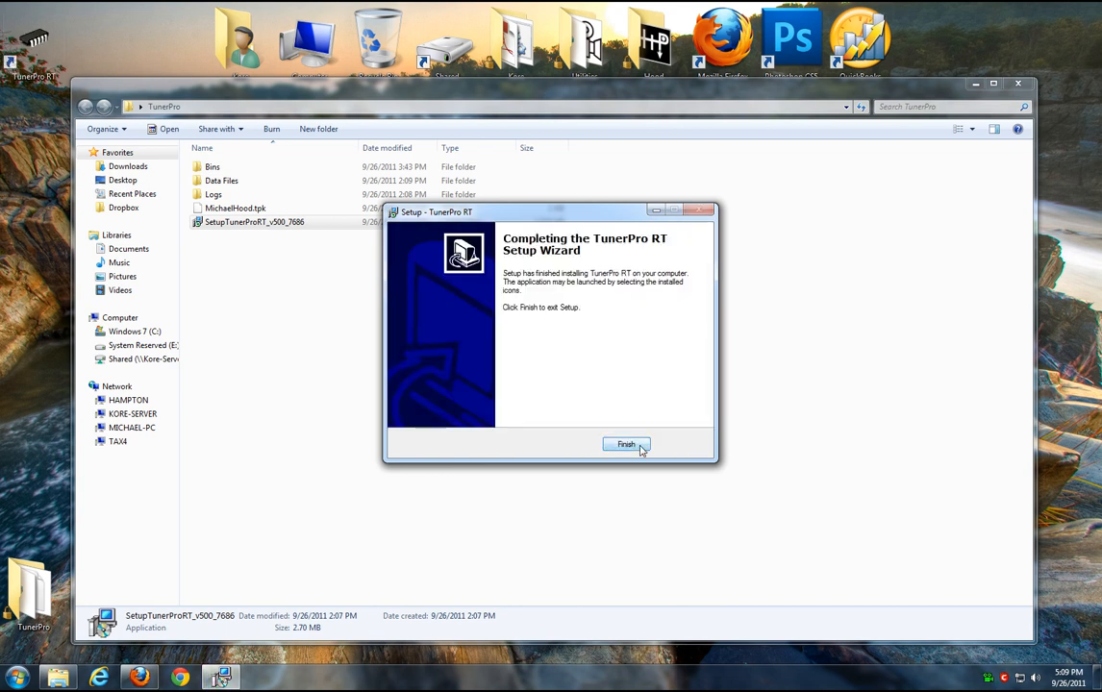
{"action": "left_click", "coordinate": [640, 449]}
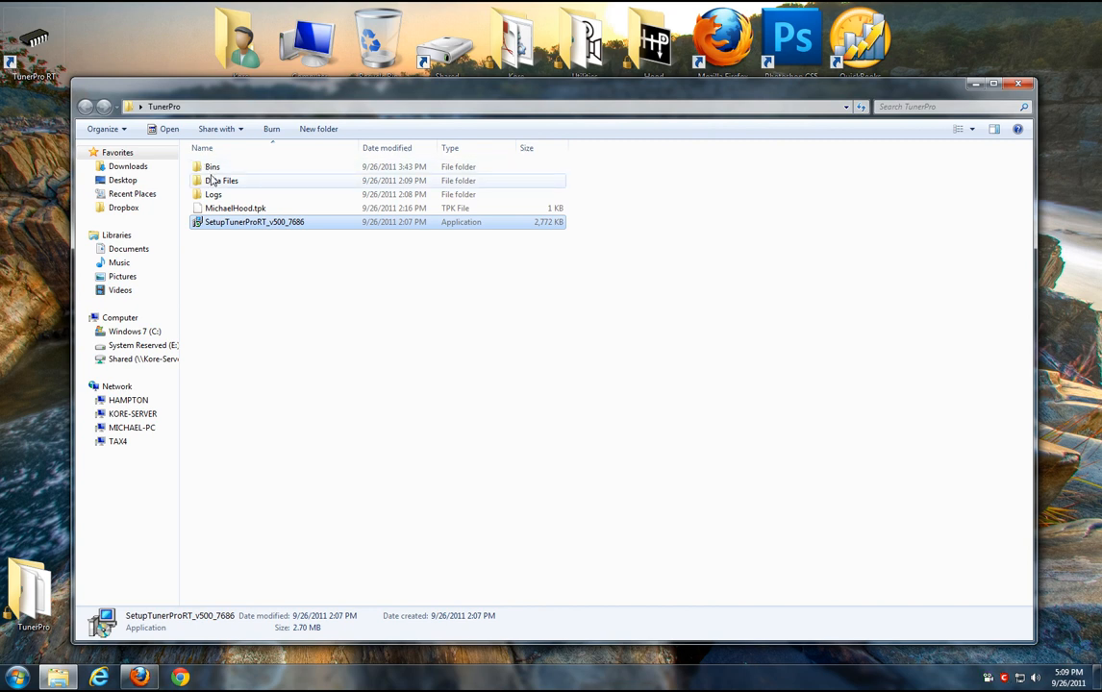
- Copy the personal .tpk file from the TunerPro folder into C:\Program Files (x86)\TunerPro RT
{"action": "right_click", "coordinate": [229, 208]}
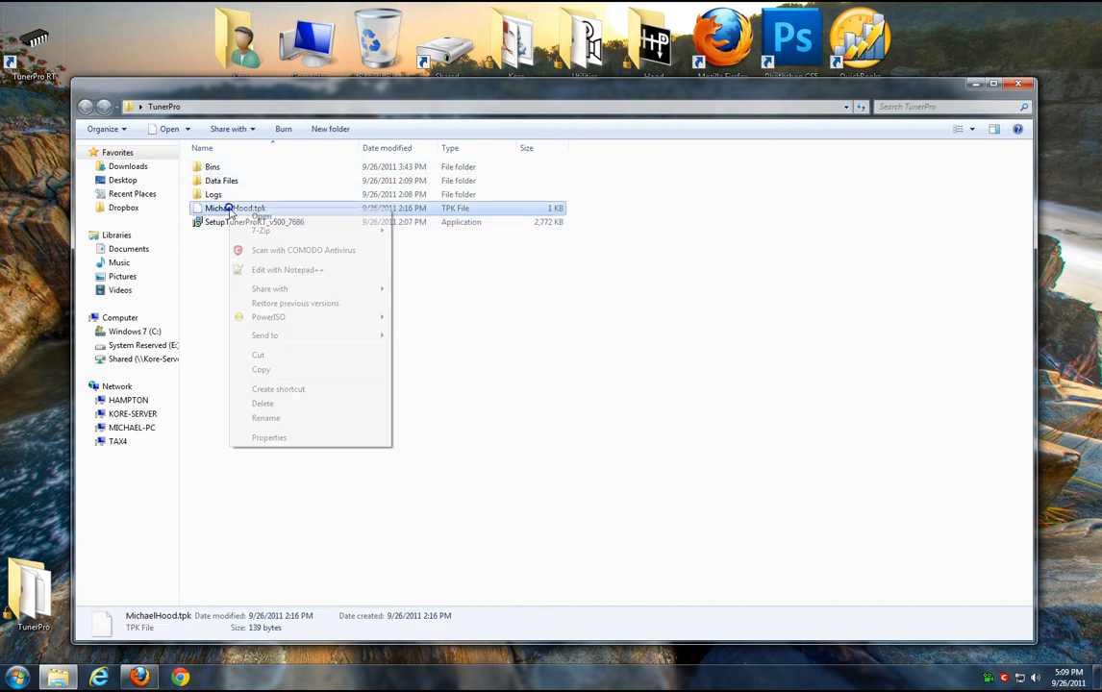
{"action": "left_click", "coordinate": [315, 371]}
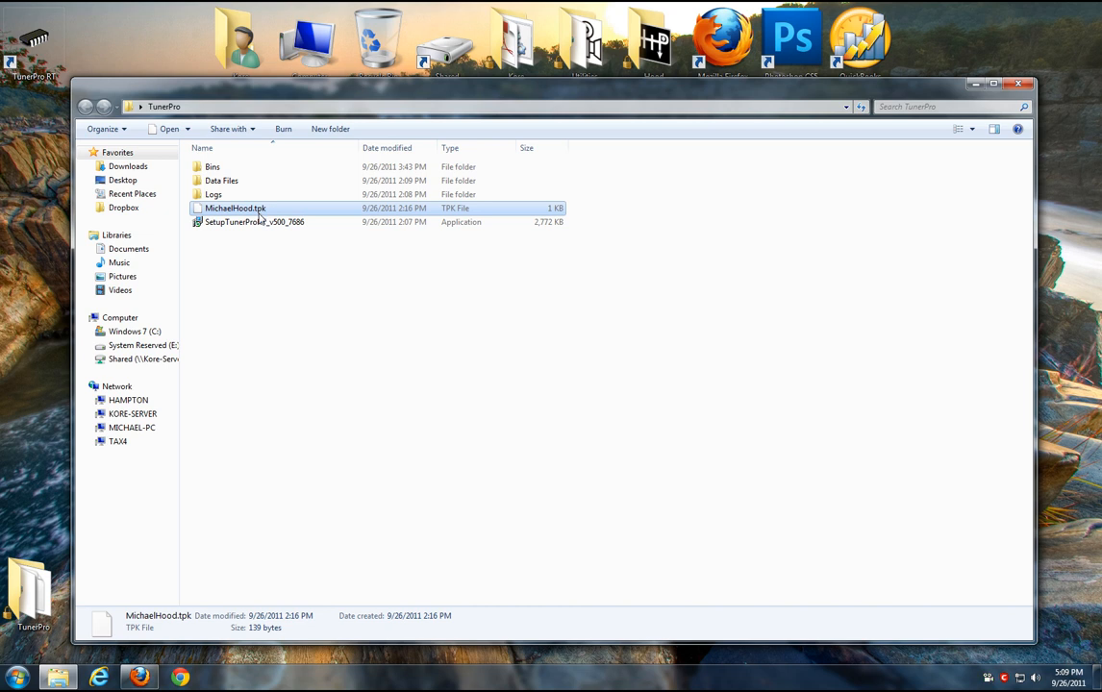
{"action": "left_click", "coordinate": [125, 330]}
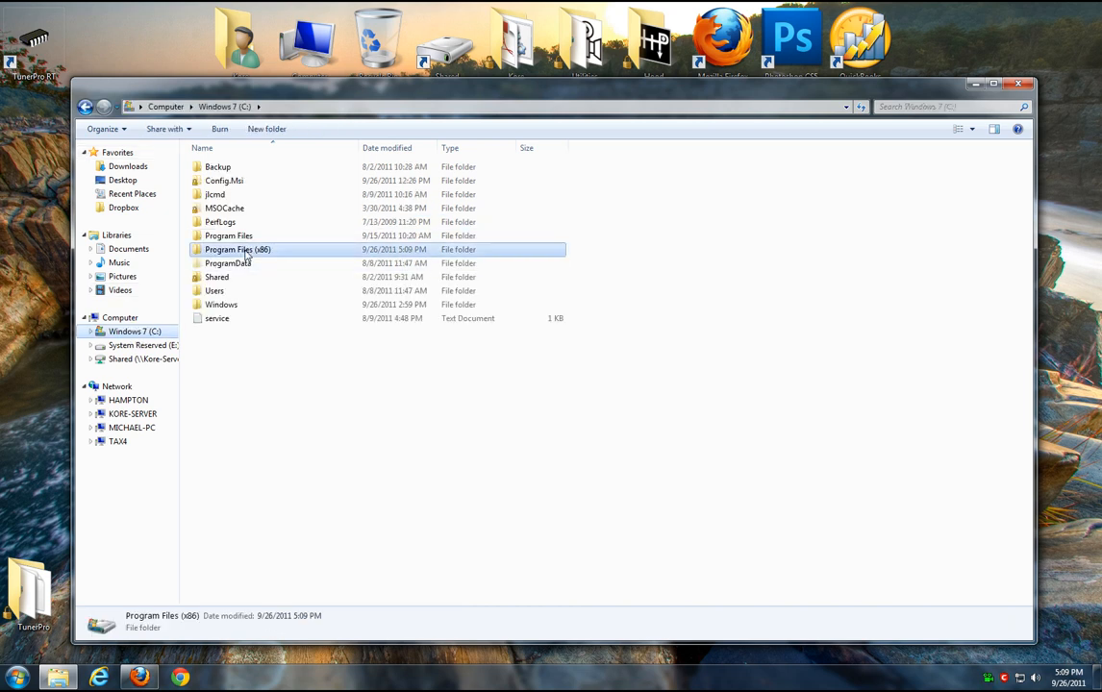
{"action": "double_click", "coordinate": [245, 253]}
{"action": "scroll", "coordinate": [246, 499], "scroll_direction": "down", "scroll_amount": 11}
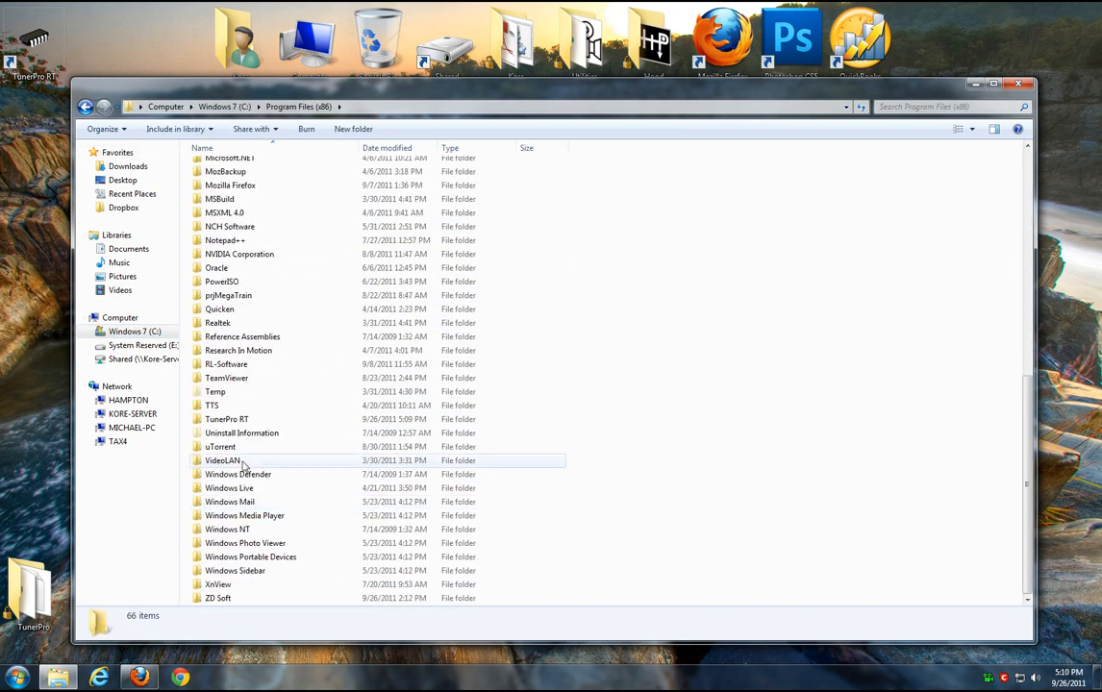
{"action": "double_click", "coordinate": [228, 420]}
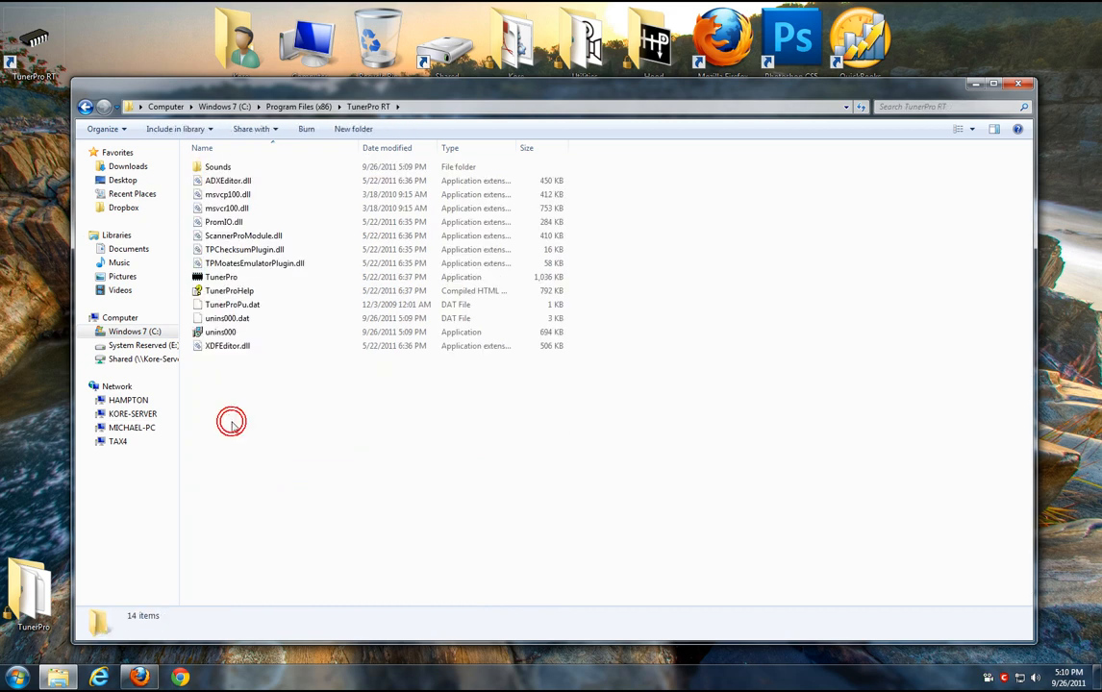
{"action": "right_click", "coordinate": [488, 457]}
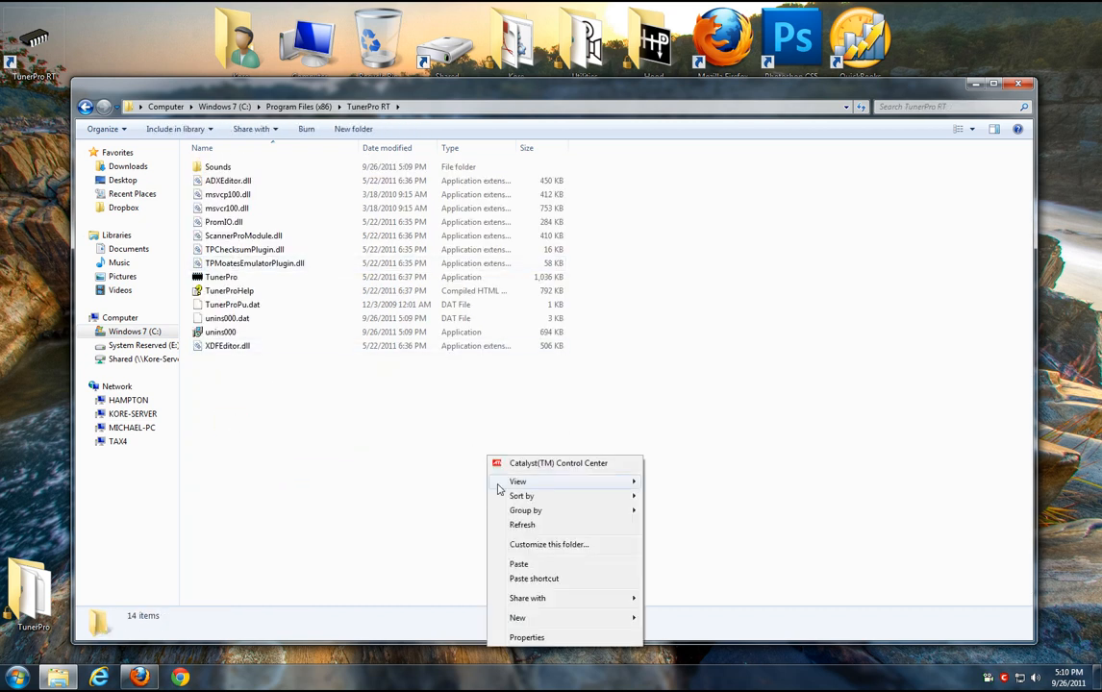
{"action": "left_click", "coordinate": [518, 565]}
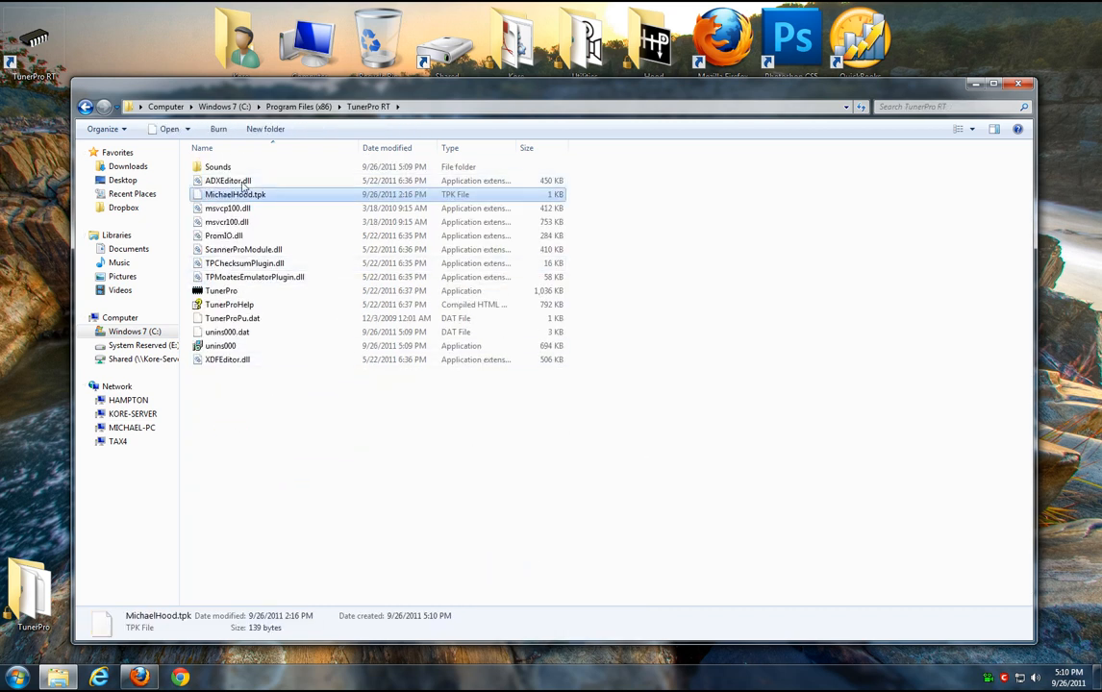
- Close the folder window and launch TunerPro RT from the desktop
{"action": "left_click", "coordinate": [1024, 84]}
{"action": "double_click", "coordinate": [55, 48]}
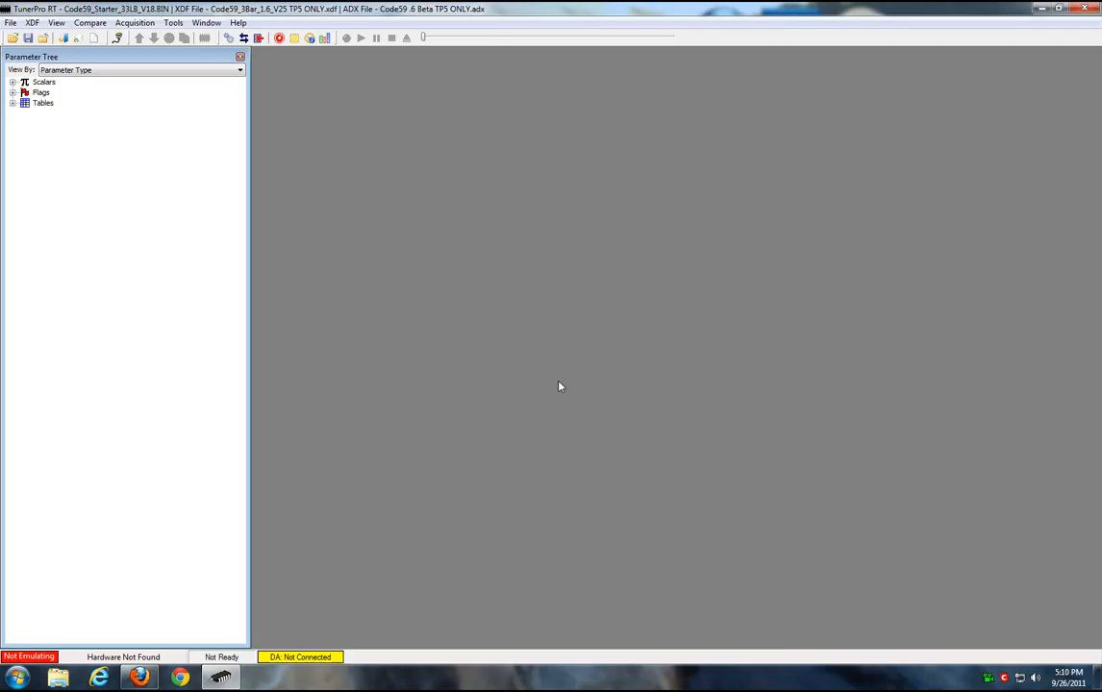
- Load the acquisition definition Code59 .6 Beta TP5 ONLY.adx from the desktop's TunerPro Data Files folder
{"action": "left_click", "coordinate": [558, 381]}
{"action": "left_click", "coordinate": [136, 22]}
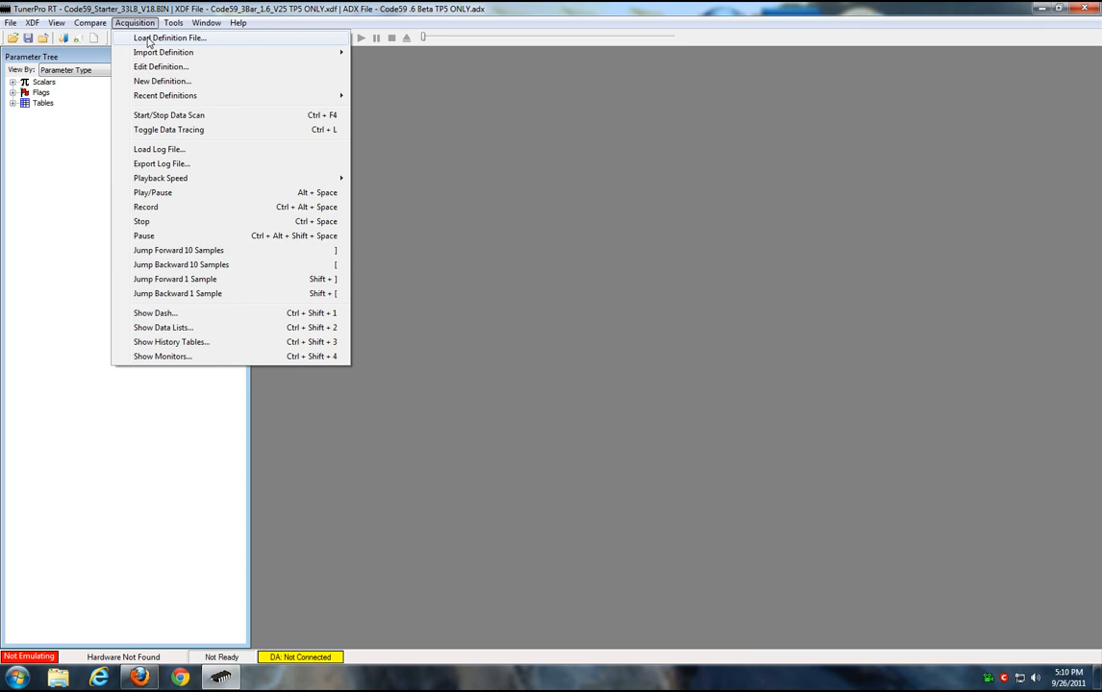
{"action": "left_click", "coordinate": [147, 38]}
{"action": "left_click", "coordinate": [54, 130]}
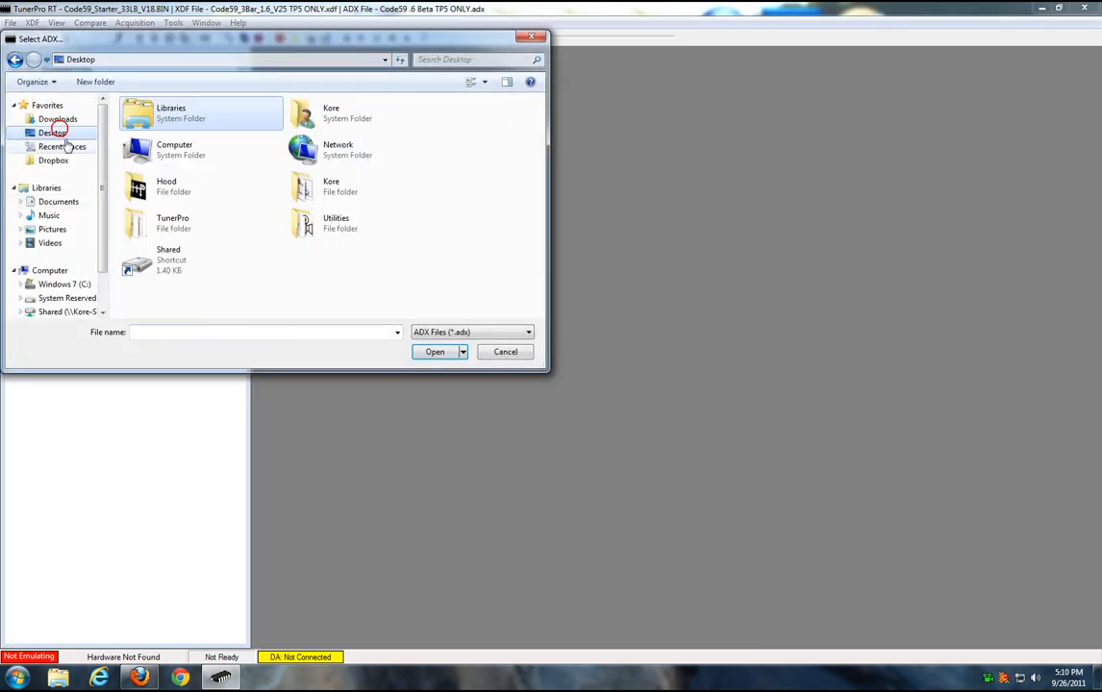
{"action": "double_click", "coordinate": [160, 219]}
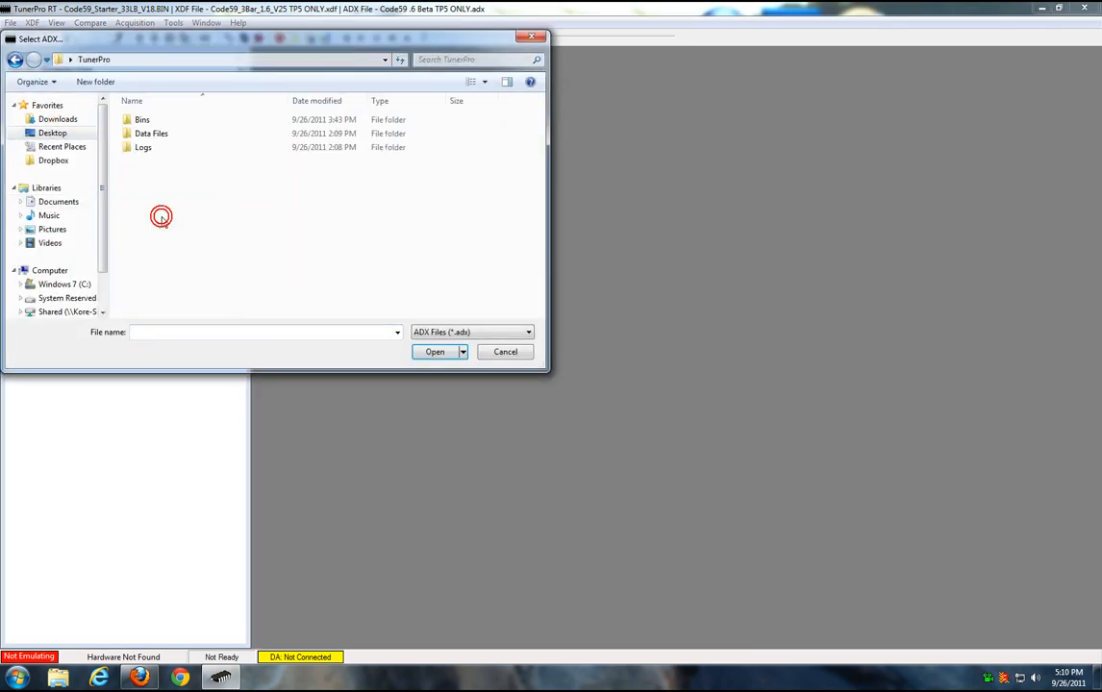
{"action": "double_click", "coordinate": [139, 134]}
{"action": "double_click", "coordinate": [144, 119]}
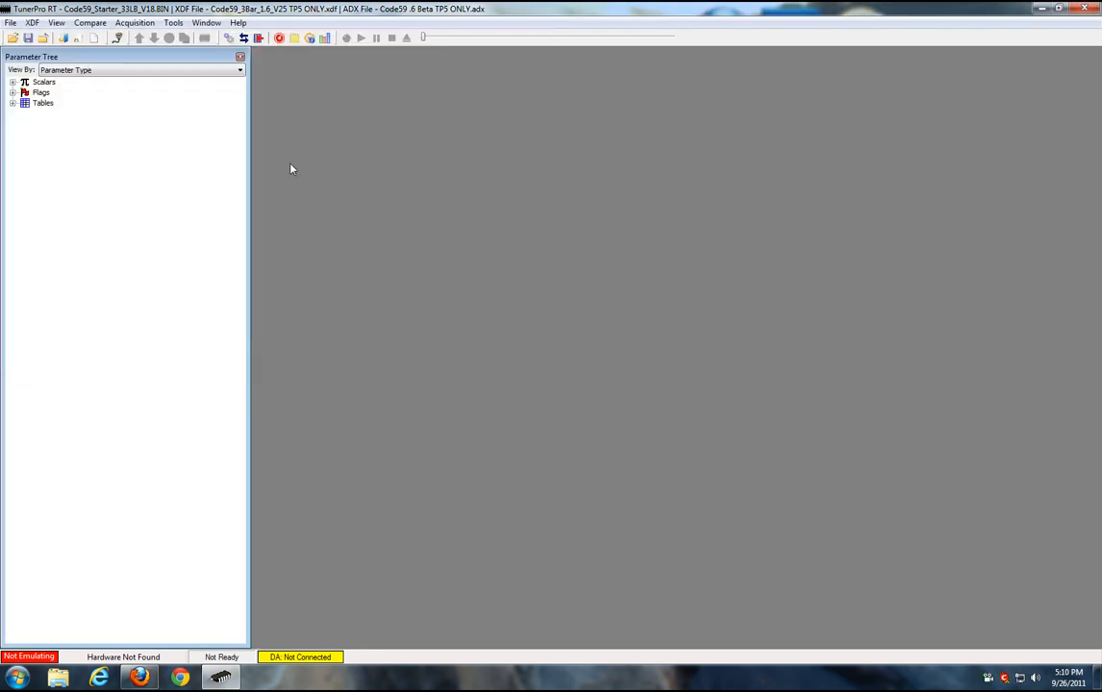
- Load the parameter definition Code59_3Bar_1.6_V25 TP5 ONLY.xdf
{"action": "left_click", "coordinate": [32, 22]}
{"action": "left_click", "coordinate": [55, 38]}
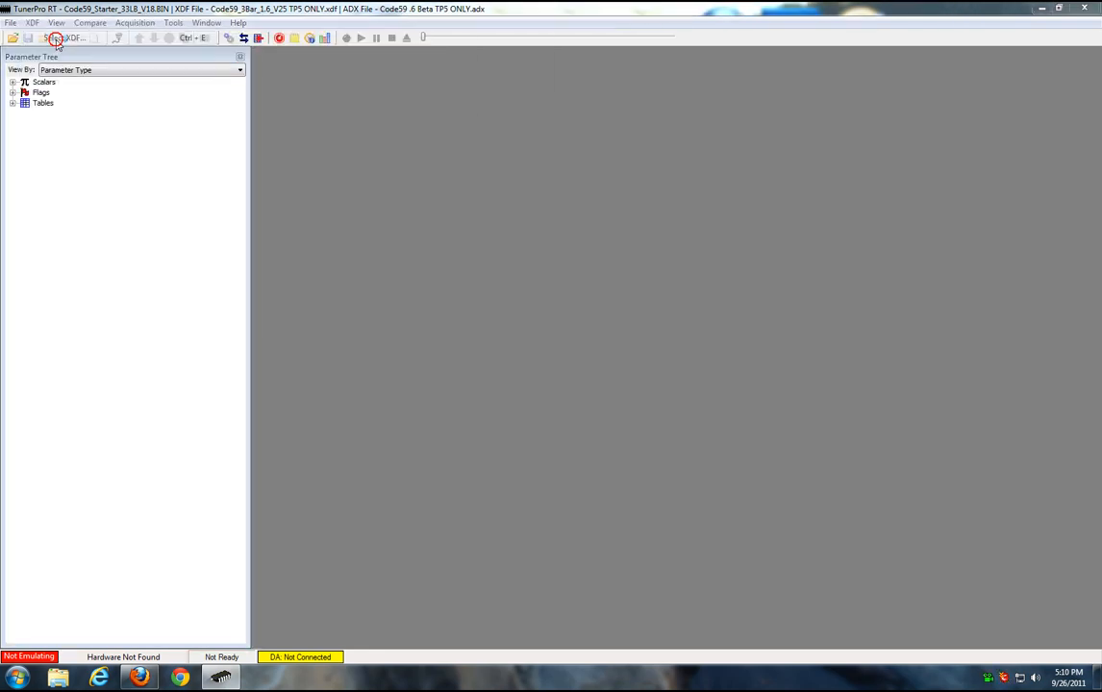
{"action": "double_click", "coordinate": [156, 115]}
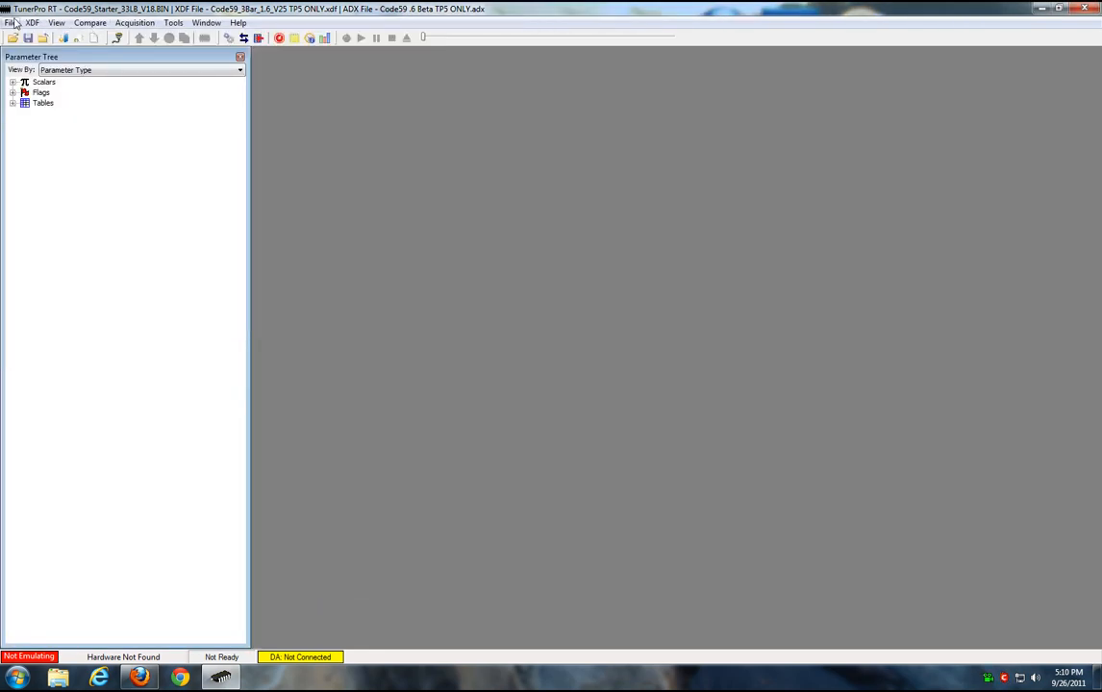
- Open the bin file Code59_Starter_33LB_V18.BIN and view the list of recent bins
{"action": "left_click", "coordinate": [11, 22]}
{"action": "left_click", "coordinate": [40, 37]}
{"action": "double_click", "coordinate": [183, 117]}
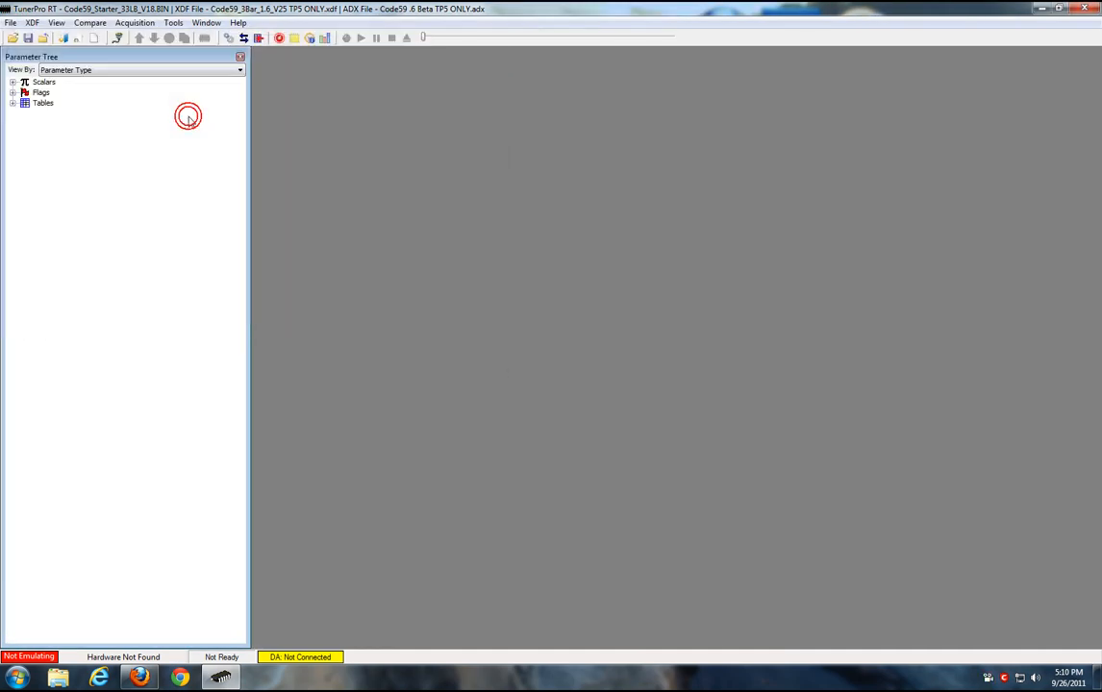
{"action": "left_click", "coordinate": [12, 22]}
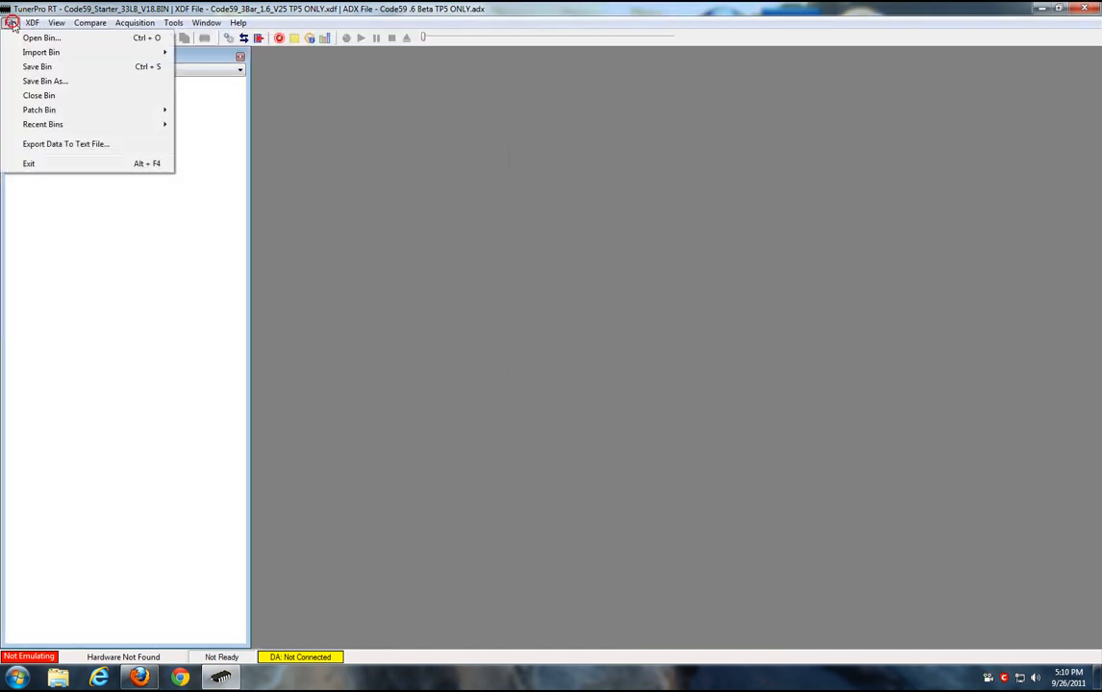
{"action": "mouse_move", "coordinate": [97, 132]}
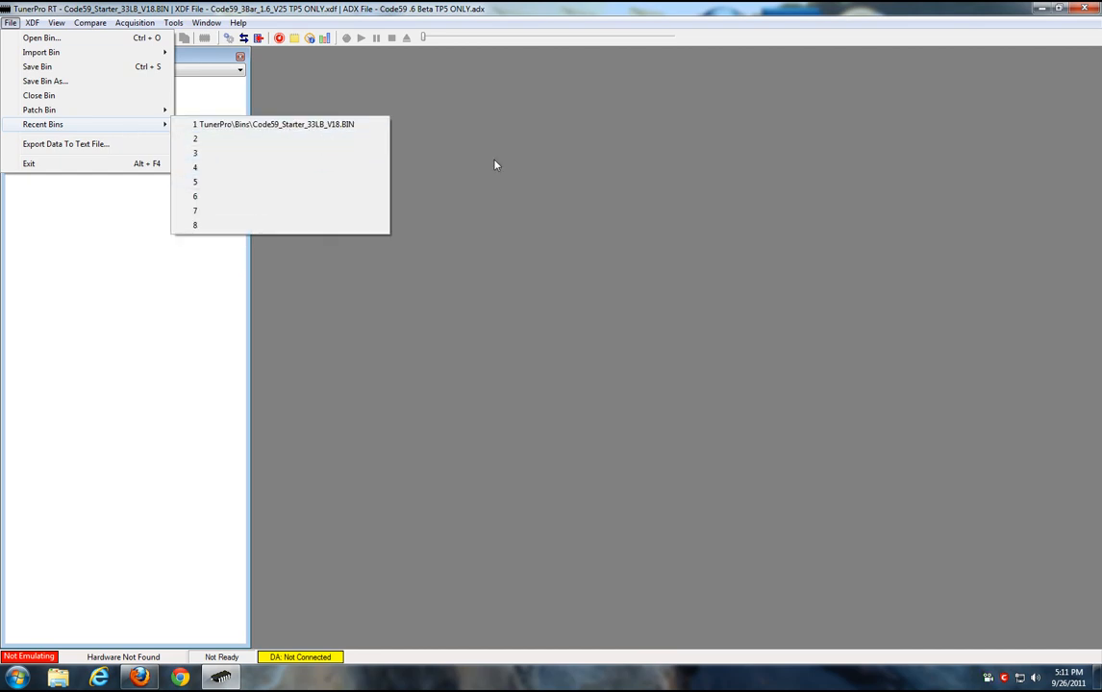
{"action": "left_click", "coordinate": [769, 168]}
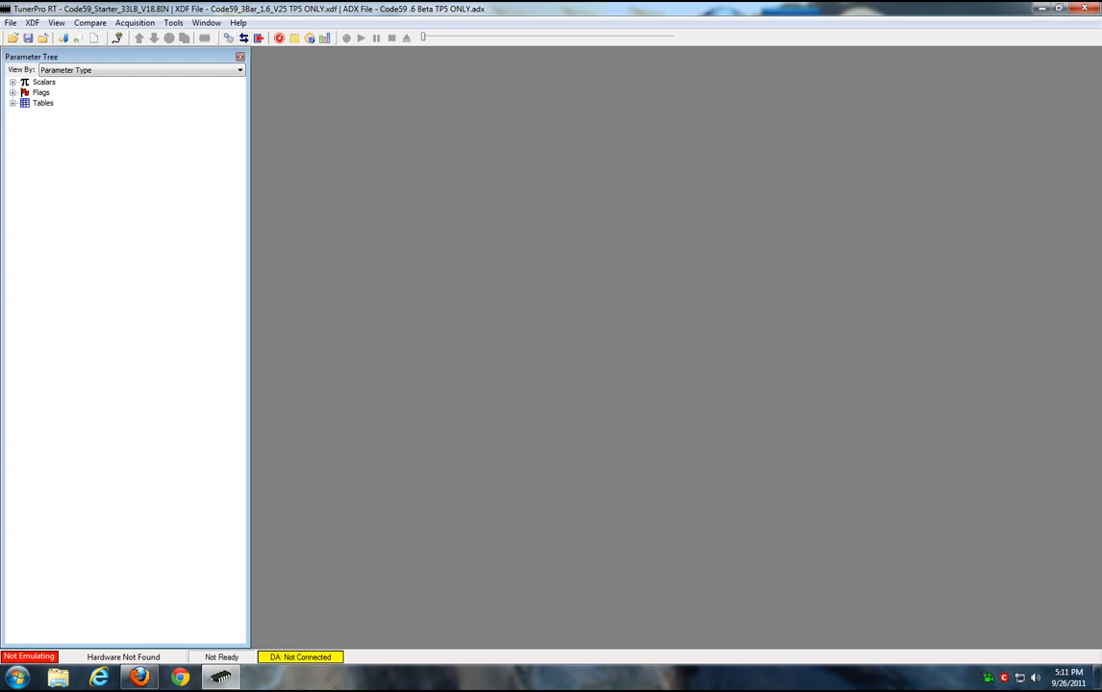
- Show the acquisition dash with the Simple Dashboard layout, examine its gauges, and close it
{"action": "left_click", "coordinate": [278, 39]}
{"action": "left_click", "coordinate": [298, 78]}
{"action": "left_click", "coordinate": [307, 117]}
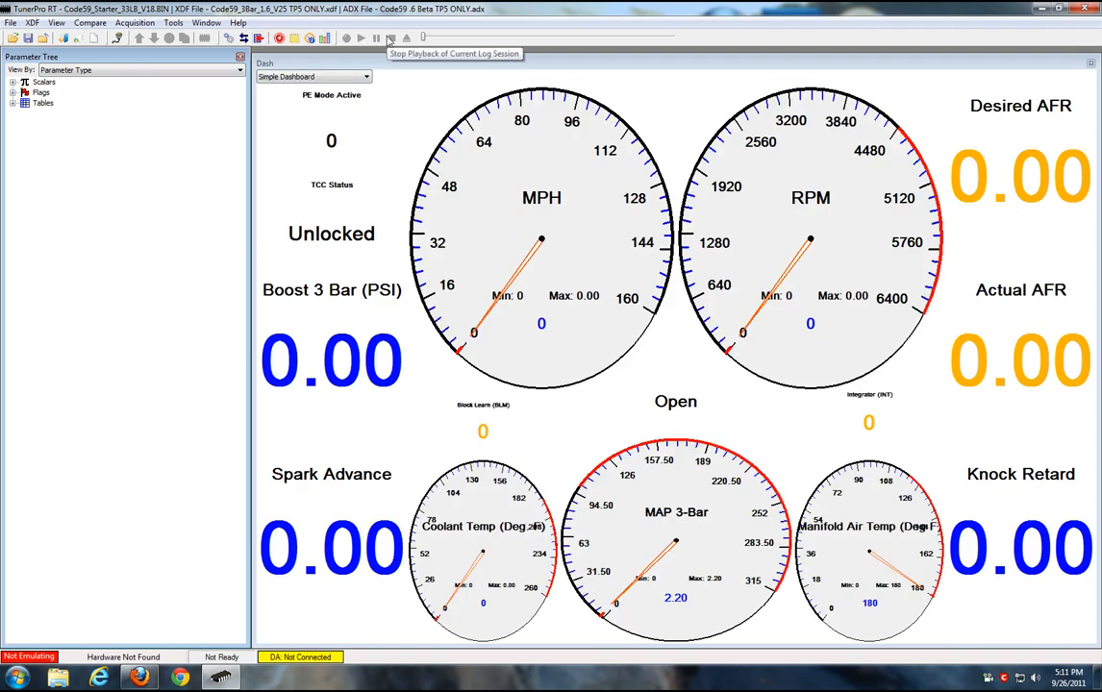
{"action": "left_click", "coordinate": [1090, 63]}
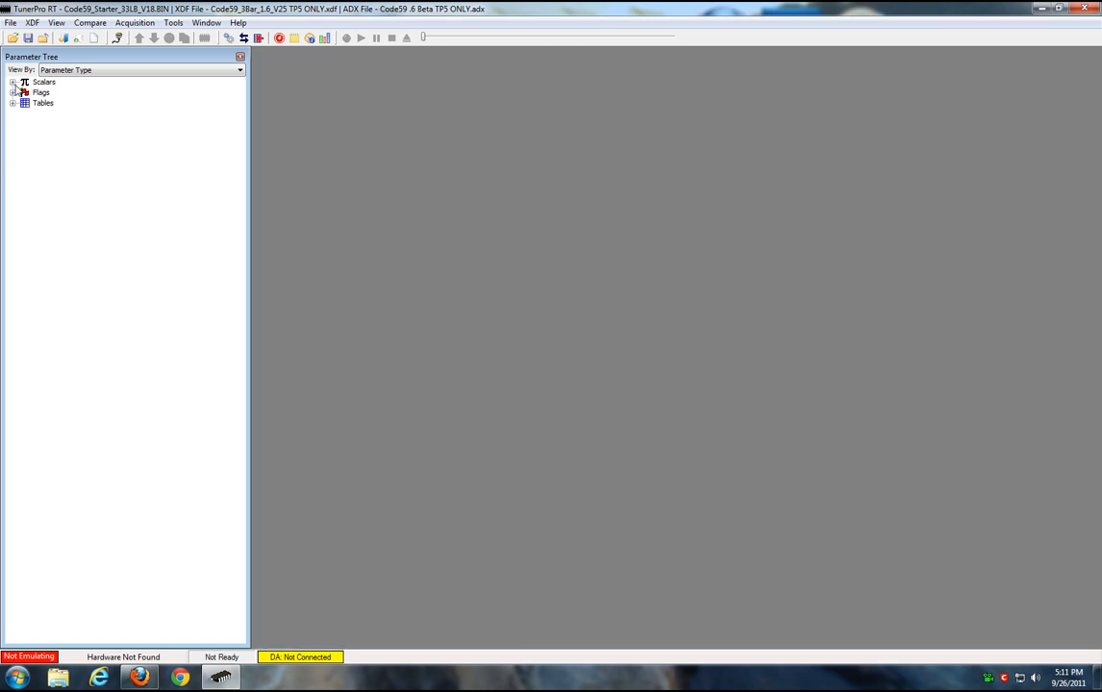
- Set the EGR - Temperature Level for EGR Enable (KEGRTEM1) scalar to its maximum and save it
{"action": "left_click", "coordinate": [42, 82]}
{"action": "left_click", "coordinate": [43, 104]}
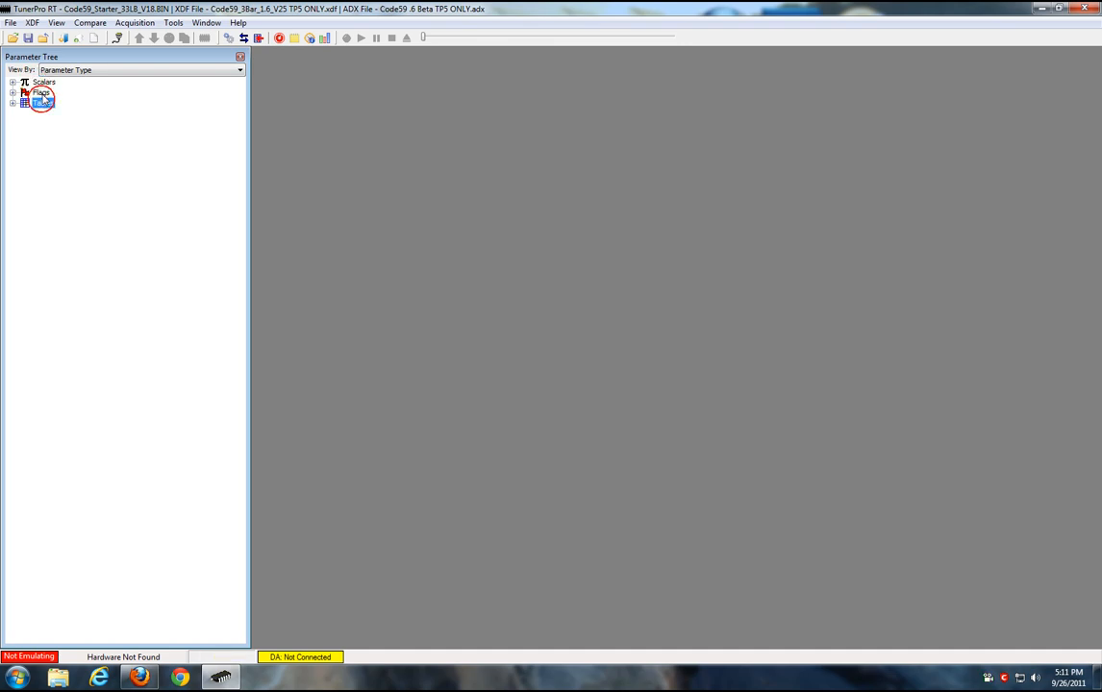
{"action": "double_click", "coordinate": [43, 83]}
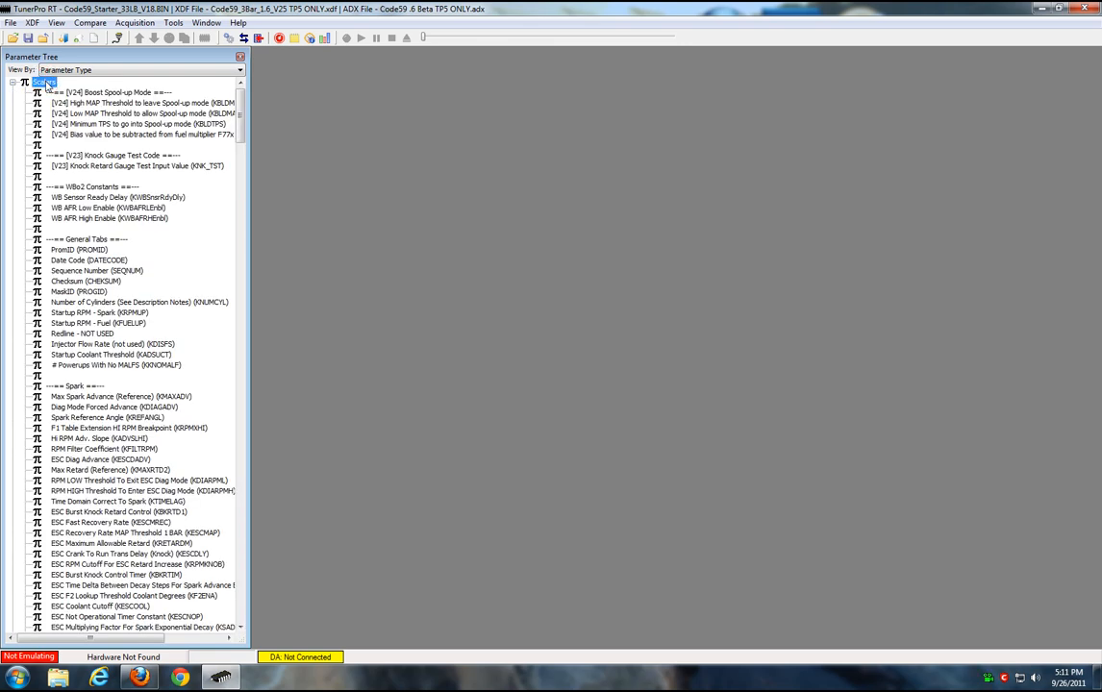
{"action": "scroll", "coordinate": [145, 529], "scroll_direction": "down", "scroll_amount": 4}
{"action": "scroll", "coordinate": [145, 529], "scroll_direction": "down", "scroll_amount": 20}
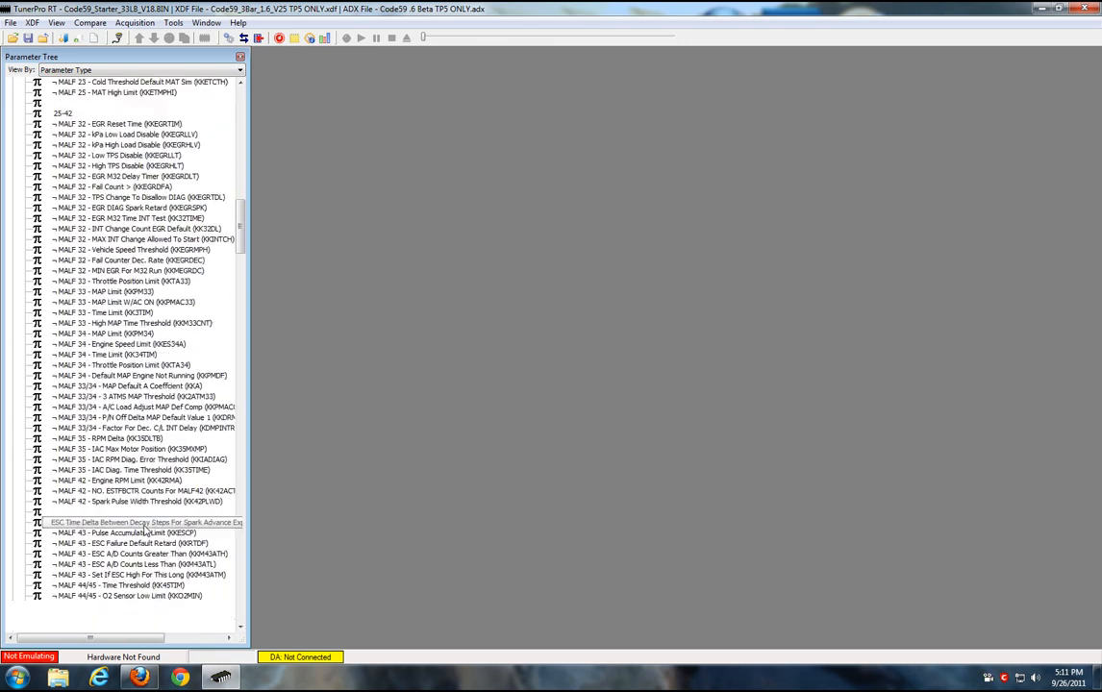
{"action": "left_click_drag", "start_coordinate": [240, 245], "coordinate": [256, 570]}
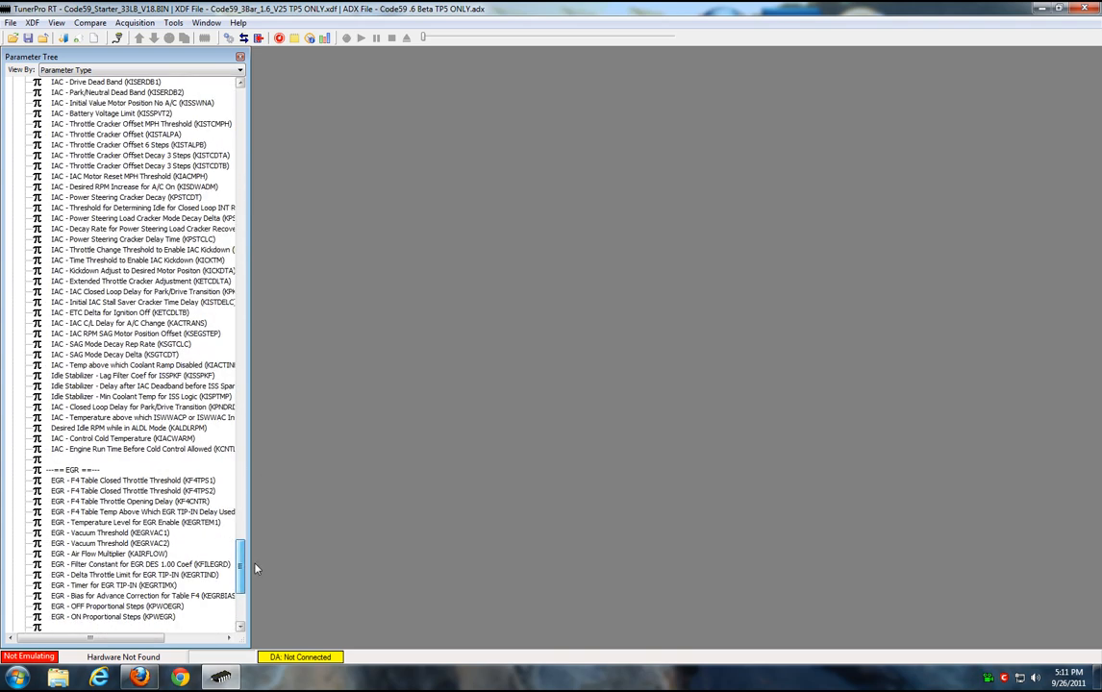
{"action": "left_click", "coordinate": [185, 523]}
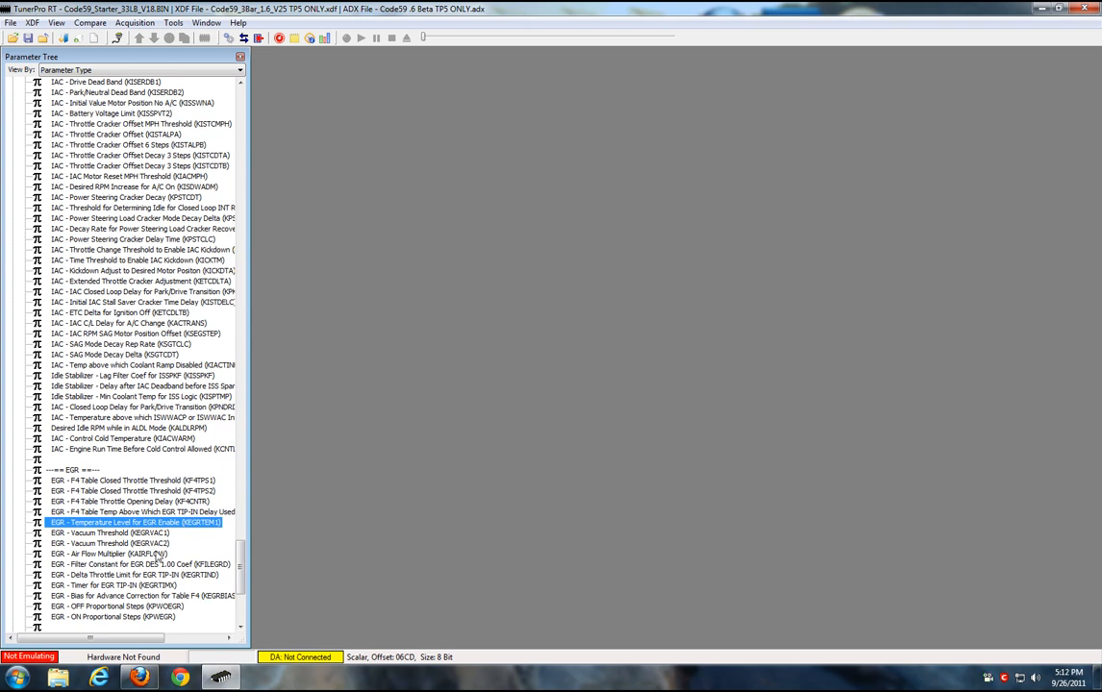
{"action": "double_click", "coordinate": [147, 522]}
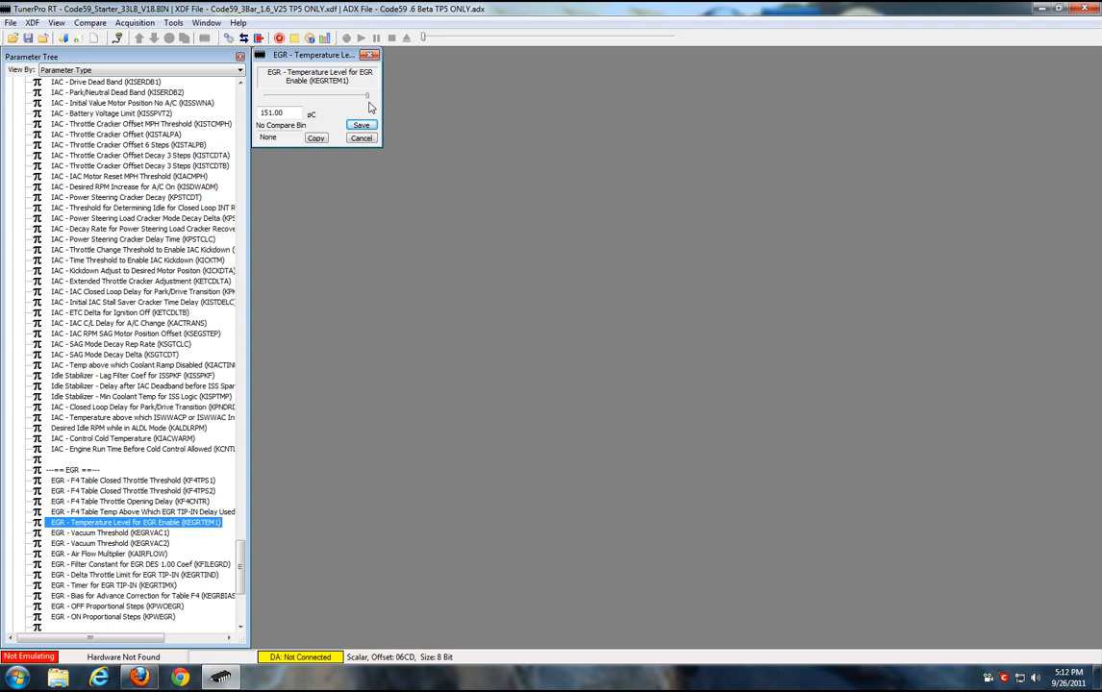
{"action": "left_click_drag", "start_coordinate": [366, 97], "coordinate": [294, 100]}
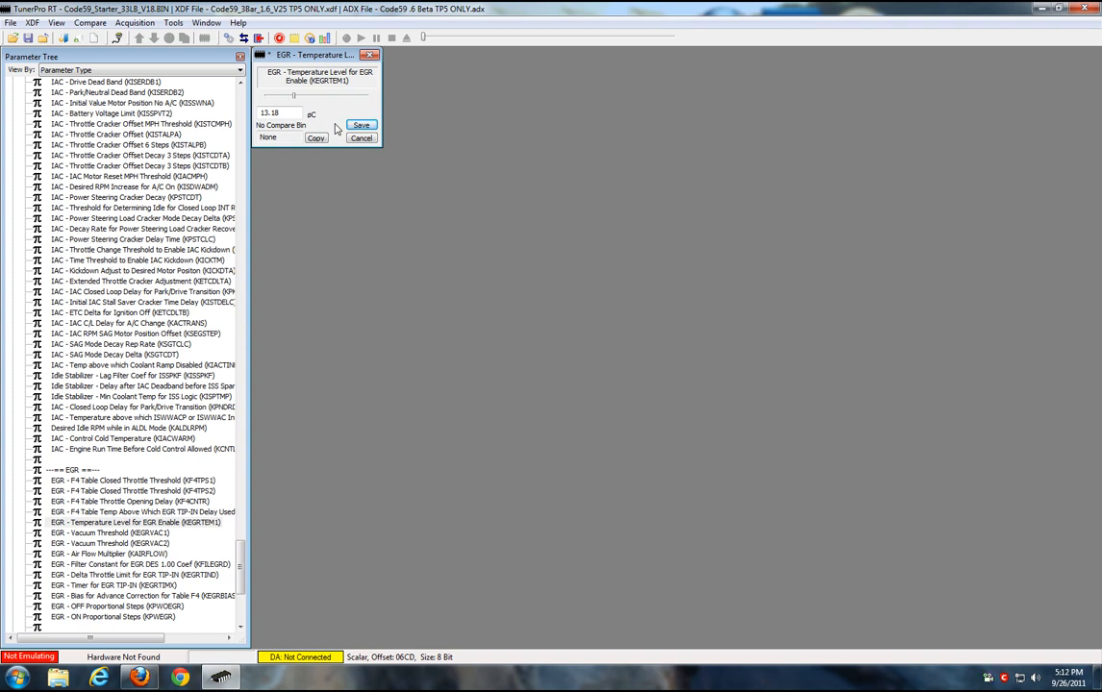
{"action": "left_click_drag", "start_coordinate": [294, 96], "coordinate": [382, 104]}
{"action": "left_click", "coordinate": [356, 127]}
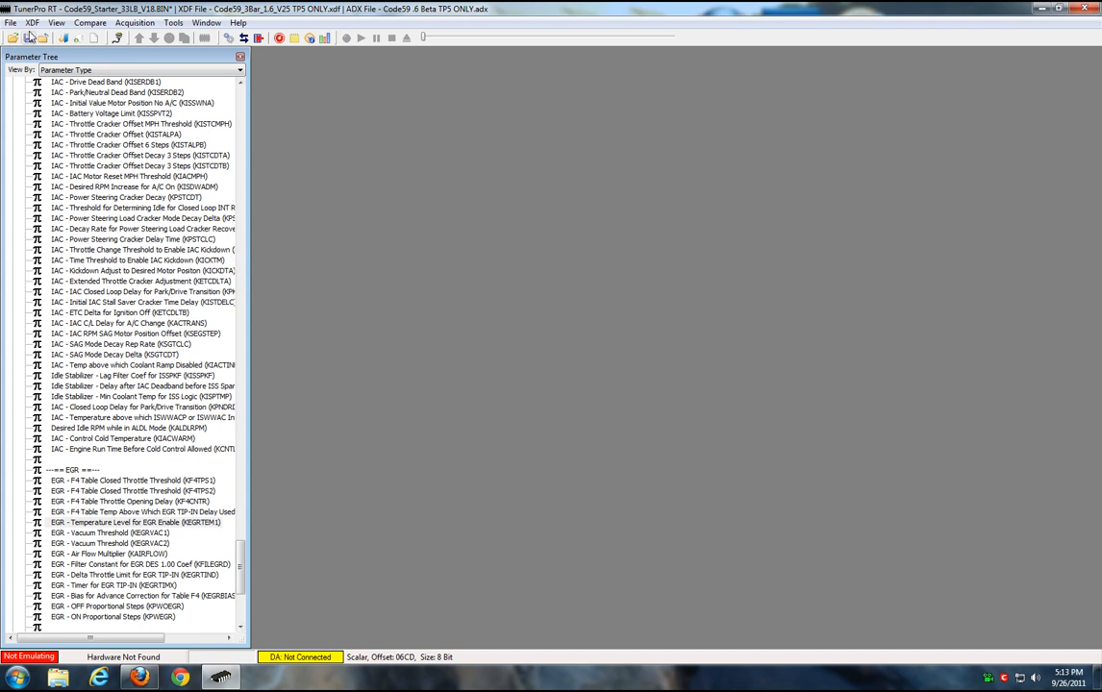
- Look through the remaining scalars up to the start of the list and collapse the Scalars group
{"action": "scroll", "coordinate": [216, 524], "scroll_direction": "down", "scroll_amount": 9}
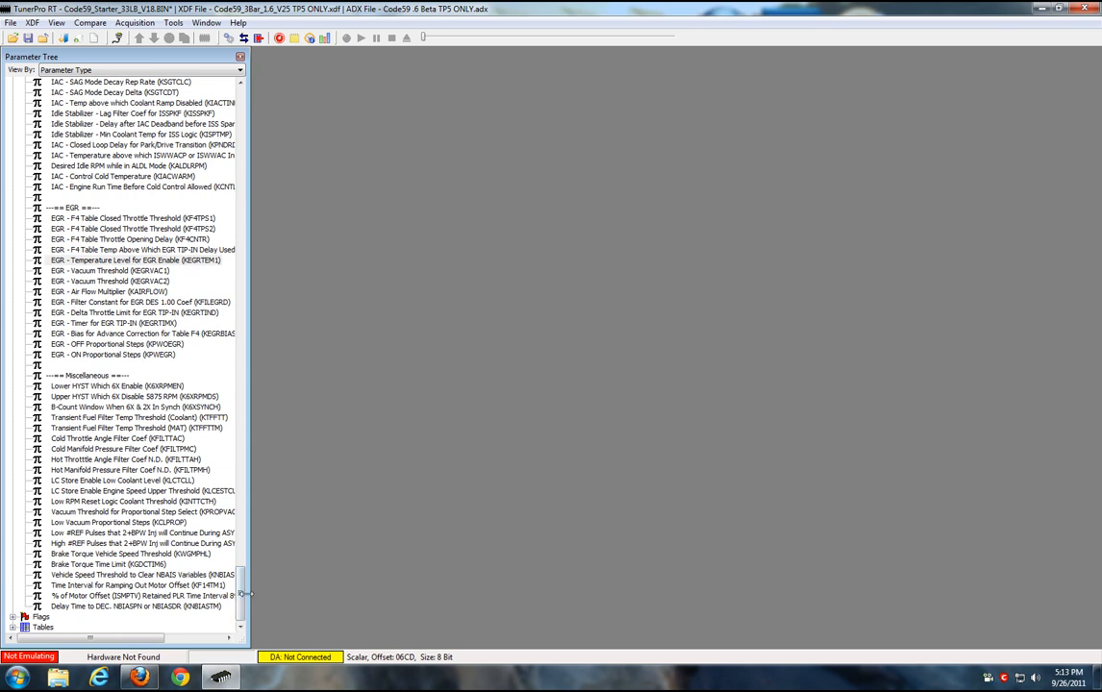
{"action": "left_click_drag", "start_coordinate": [243, 598], "coordinate": [255, 331]}
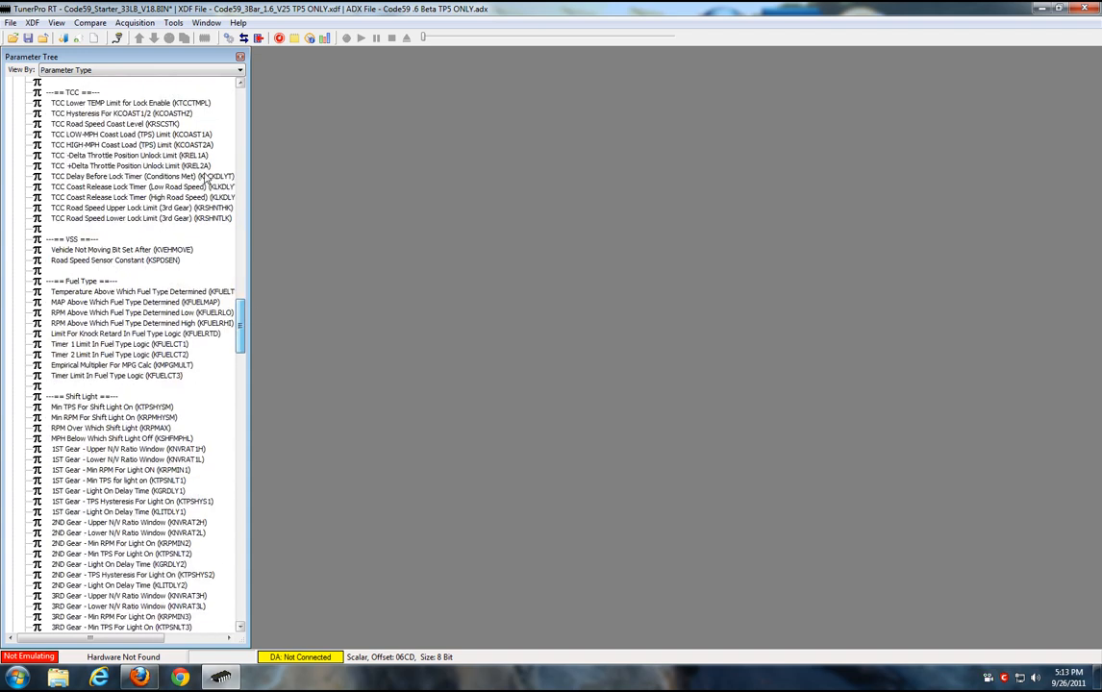
{"action": "left_click_drag", "start_coordinate": [241, 322], "coordinate": [226, 92]}
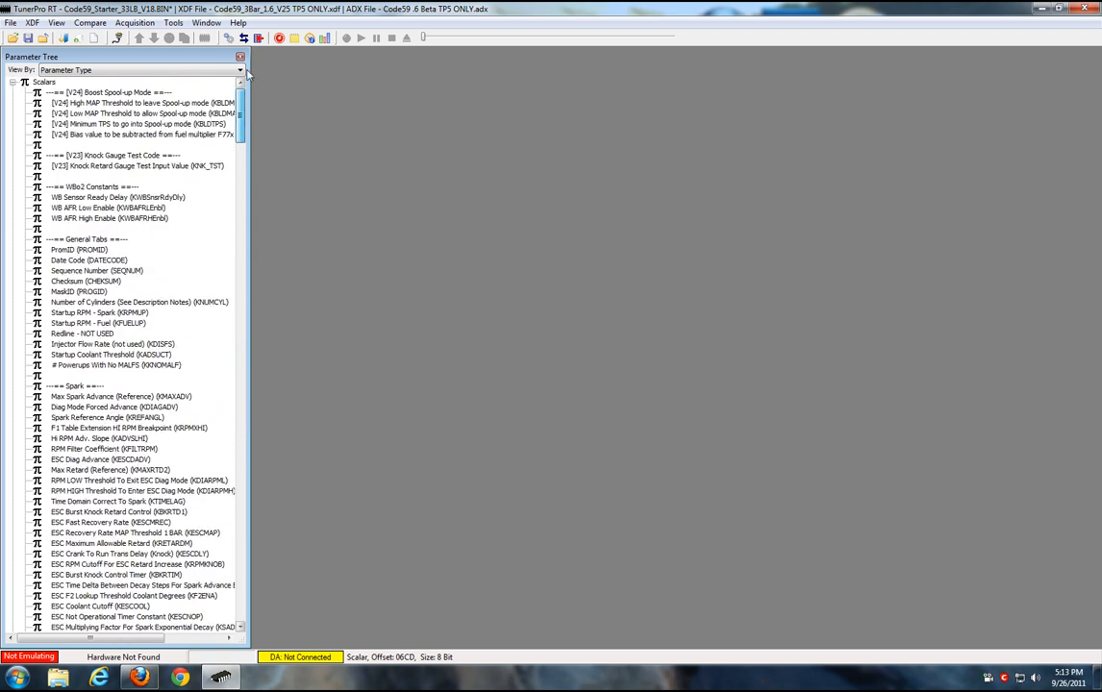
{"action": "left_click", "coordinate": [12, 83]}
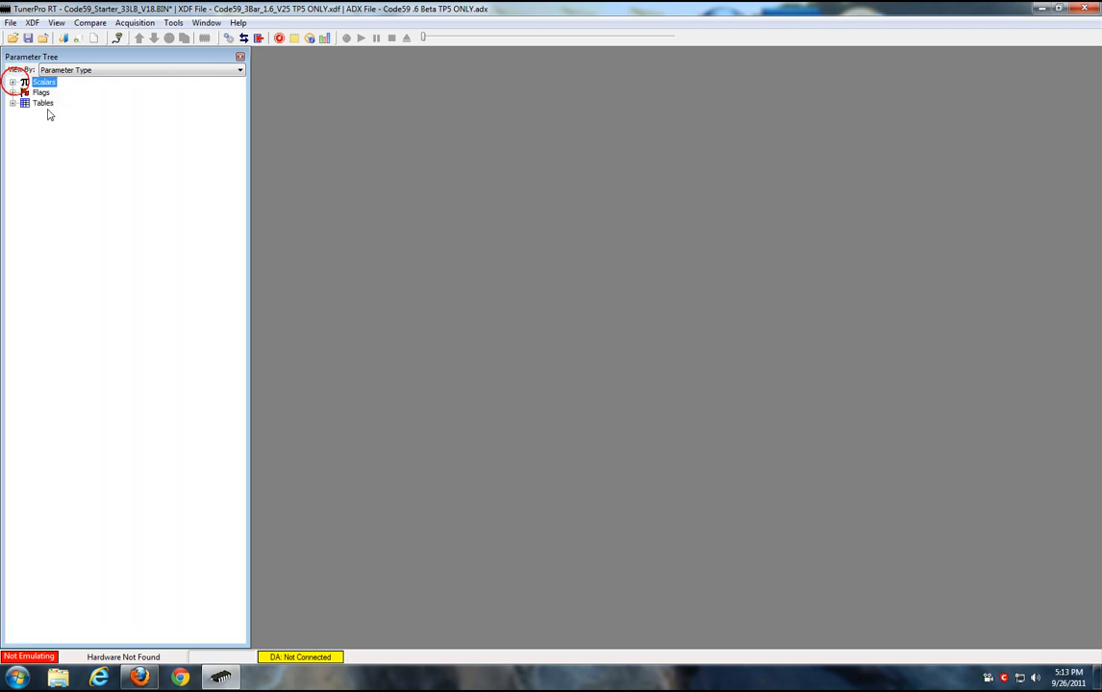
- Expand the Flags group and check the PLX WB and TechEdge v2.0+ wideband flags
{"action": "left_click", "coordinate": [12, 92]}
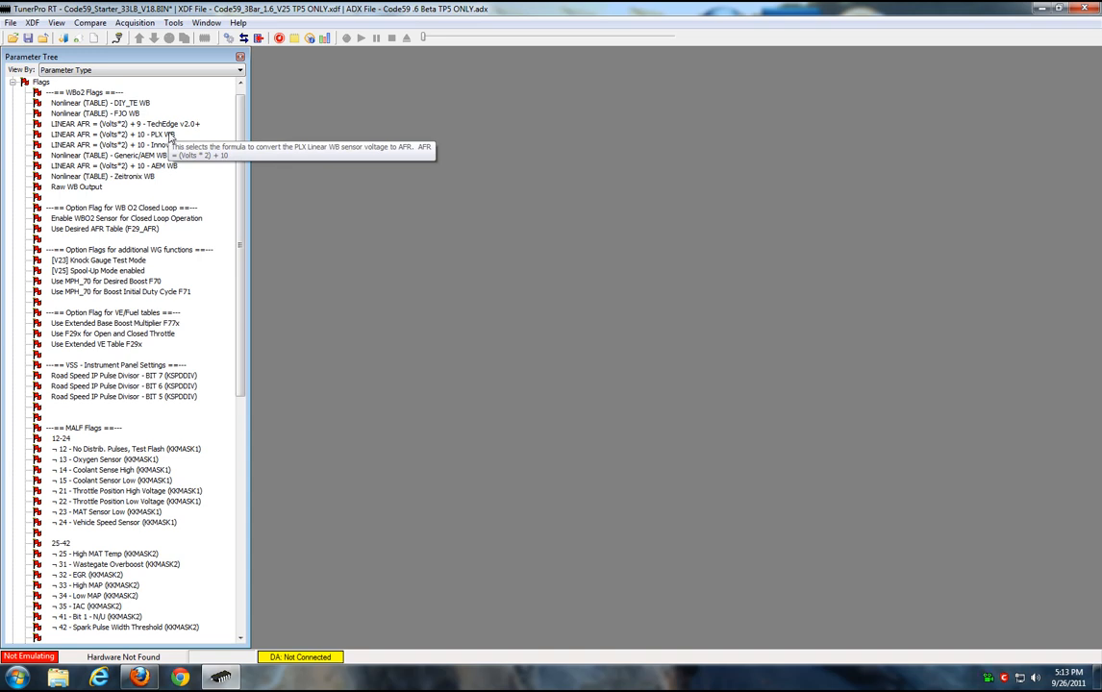
{"action": "double_click", "coordinate": [156, 134]}
{"action": "left_click", "coordinate": [298, 110]}
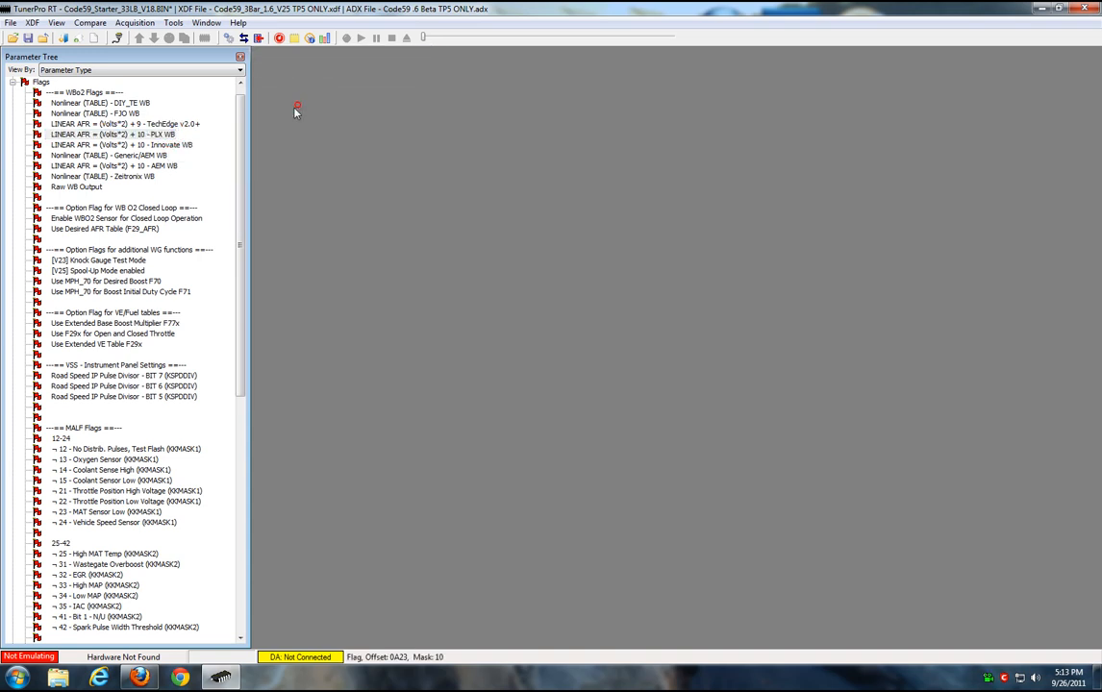
{"action": "double_click", "coordinate": [113, 123]}
{"action": "left_click", "coordinate": [298, 109]}
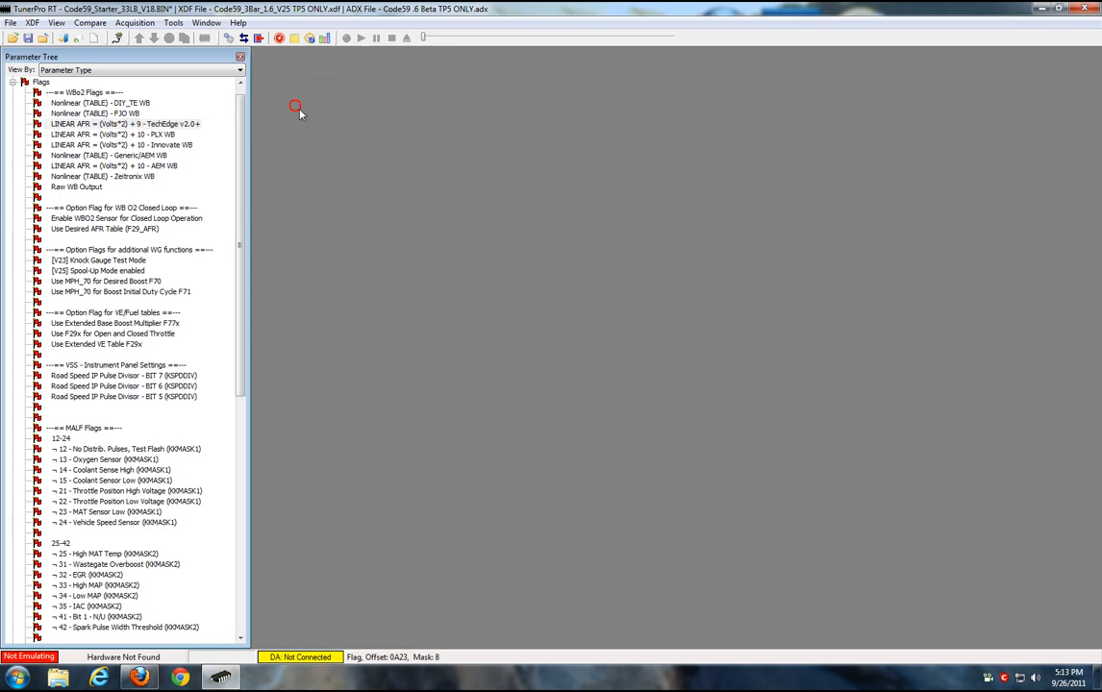
- Clear the LINEAR AFR = (Volts*2) + 9 - TechEdge v2.0+ flag and save it
{"action": "double_click", "coordinate": [177, 127]}
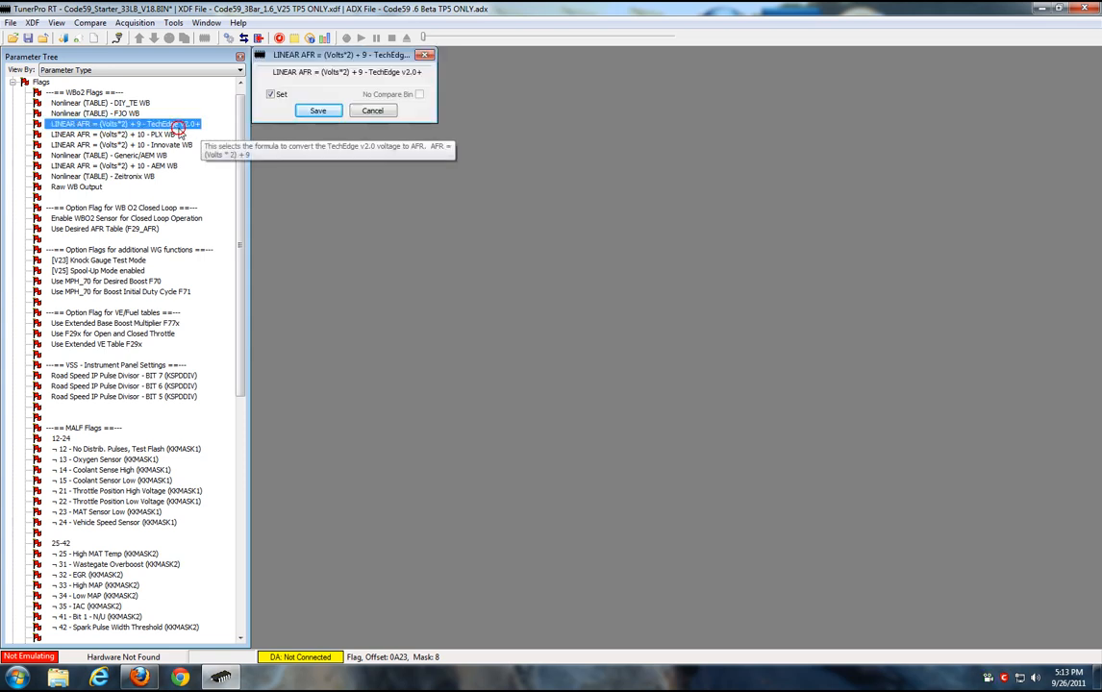
{"action": "left_click", "coordinate": [271, 94]}
{"action": "left_click", "coordinate": [301, 110]}
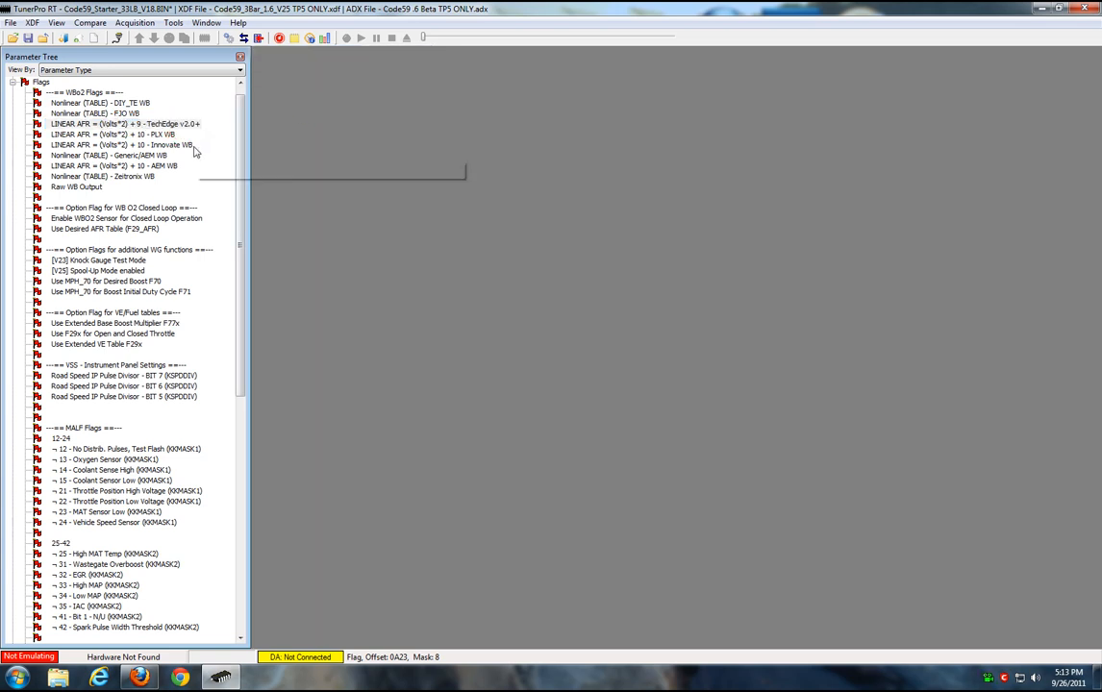
- Set and save the LINEAR AFR = (Volts*2) + 10 - PLX WB flag, and clear and save the same flag again
{"action": "double_click", "coordinate": [144, 135]}
{"action": "left_click", "coordinate": [271, 94]}
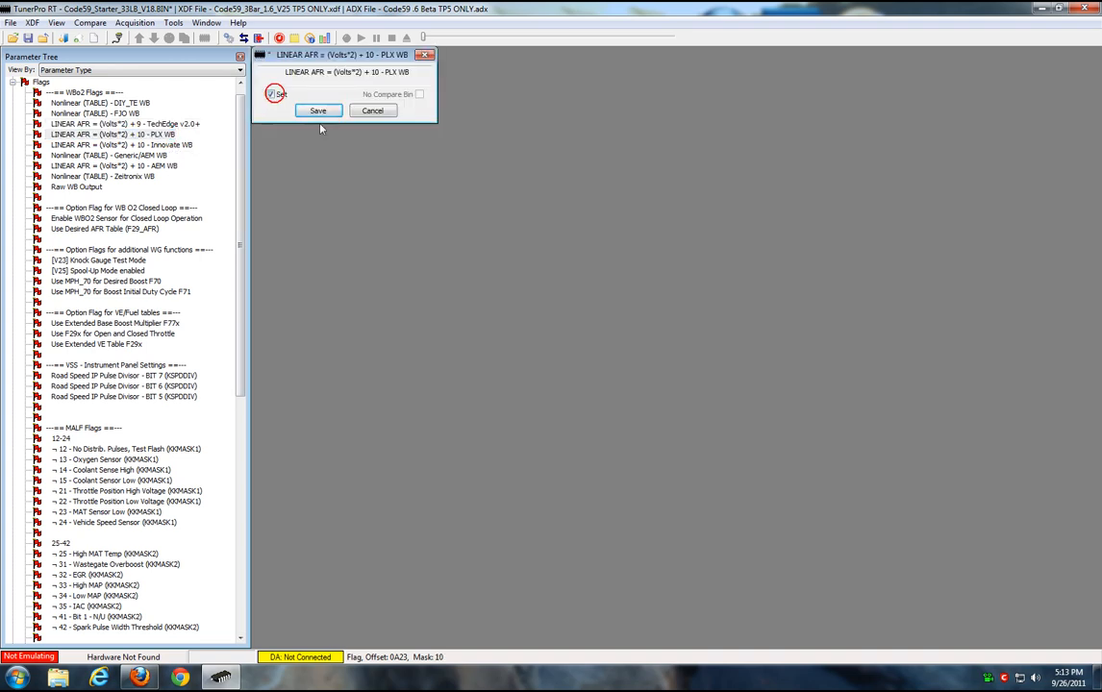
{"action": "left_click", "coordinate": [303, 110]}
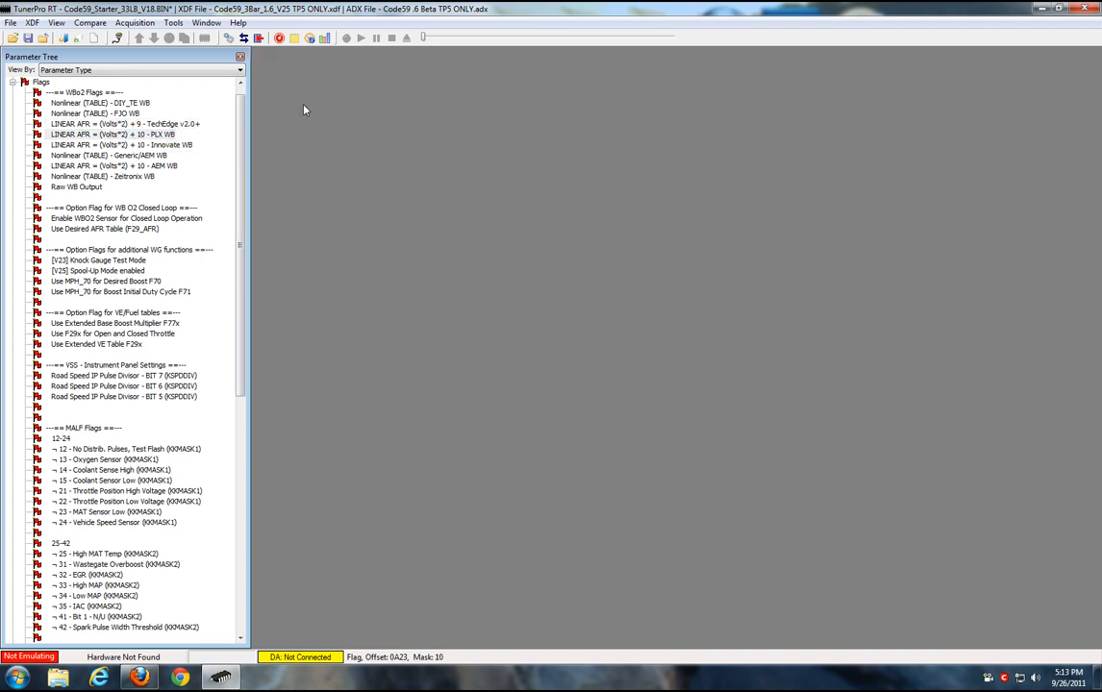
{"action": "left_click", "coordinate": [164, 134]}
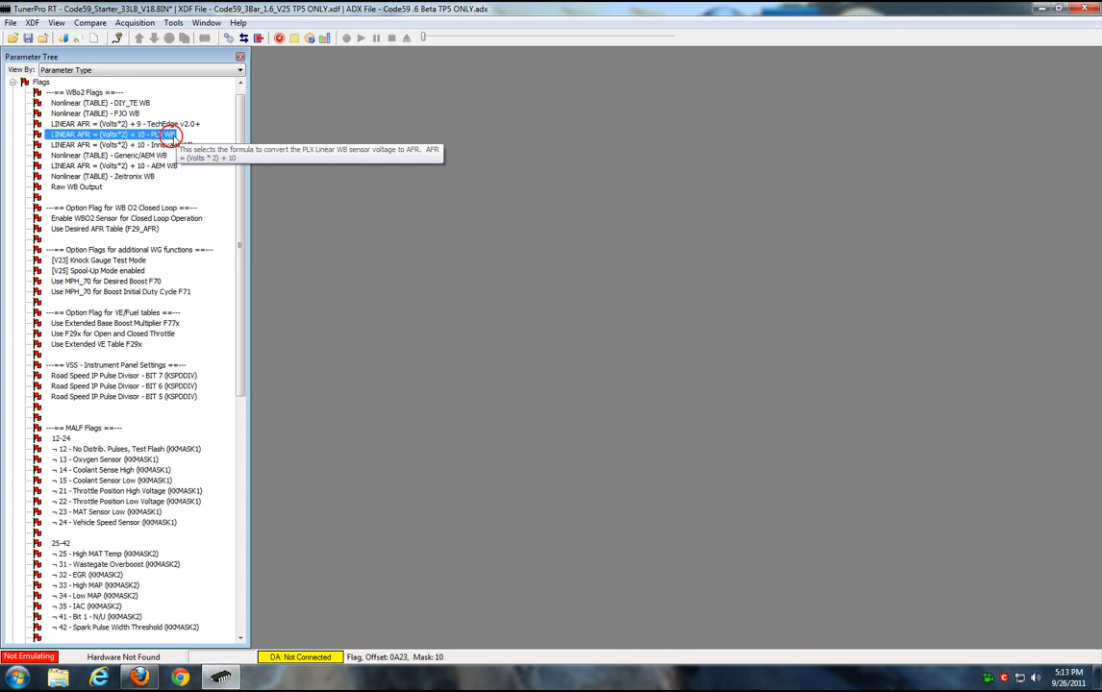
{"action": "double_click", "coordinate": [164, 135]}
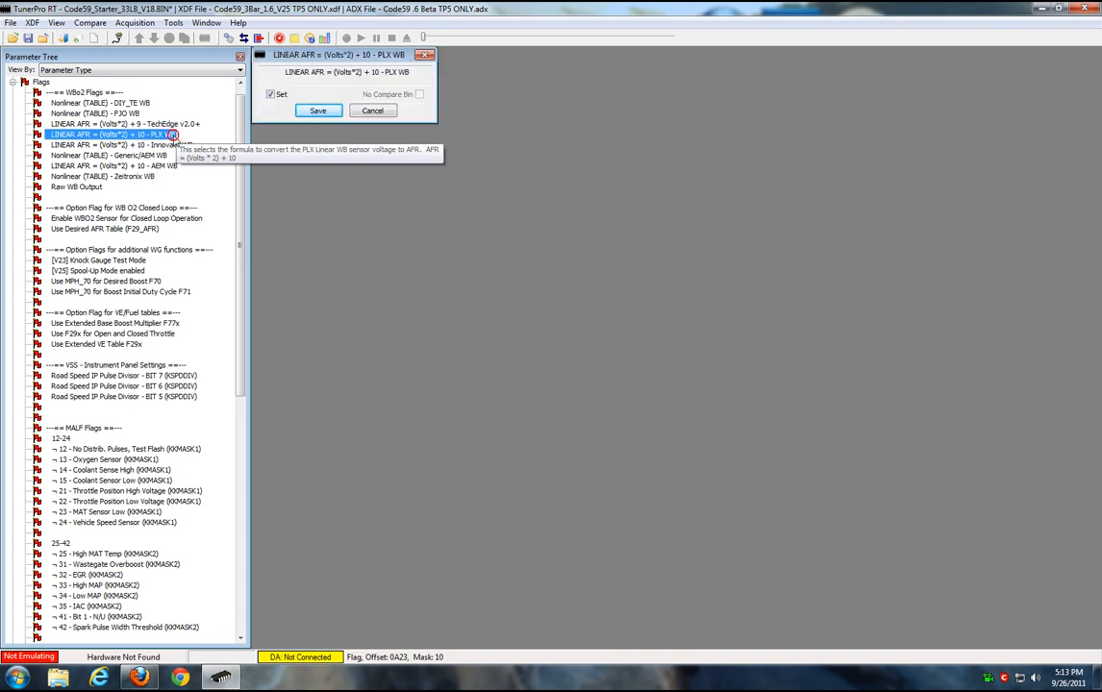
{"action": "left_click", "coordinate": [277, 97]}
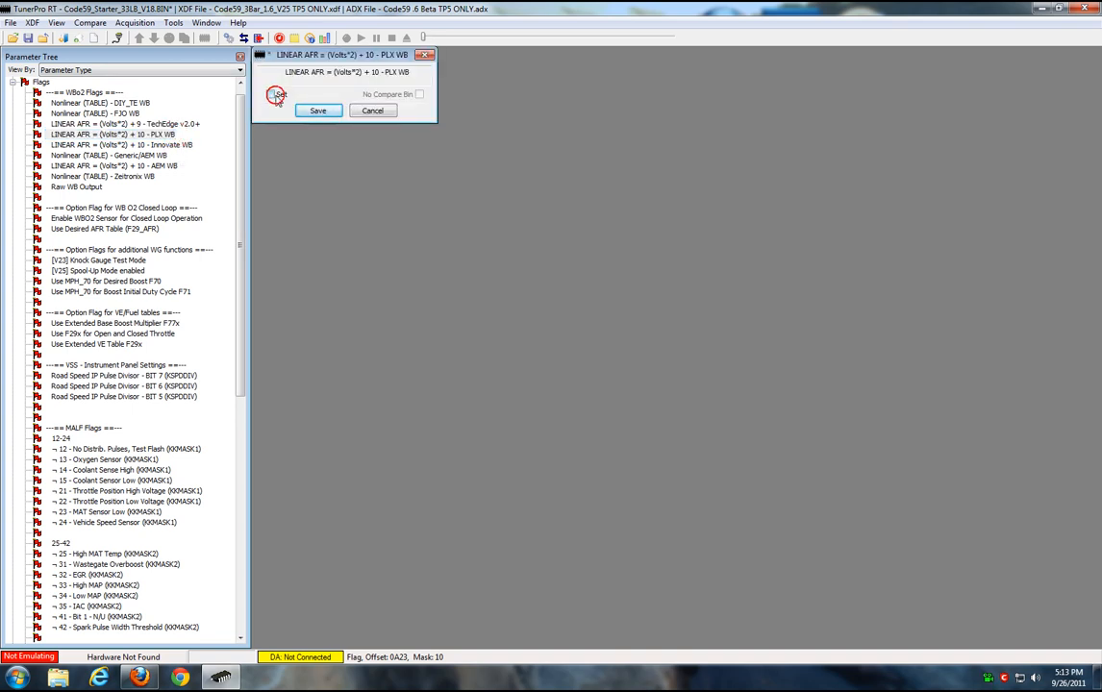
{"action": "left_click", "coordinate": [324, 112]}
- Set the 32 - EGR (KKMASK2) malfunction flag and save it
{"action": "left_click_drag", "start_coordinate": [238, 312], "coordinate": [238, 409]}
{"action": "double_click", "coordinate": [92, 375]}
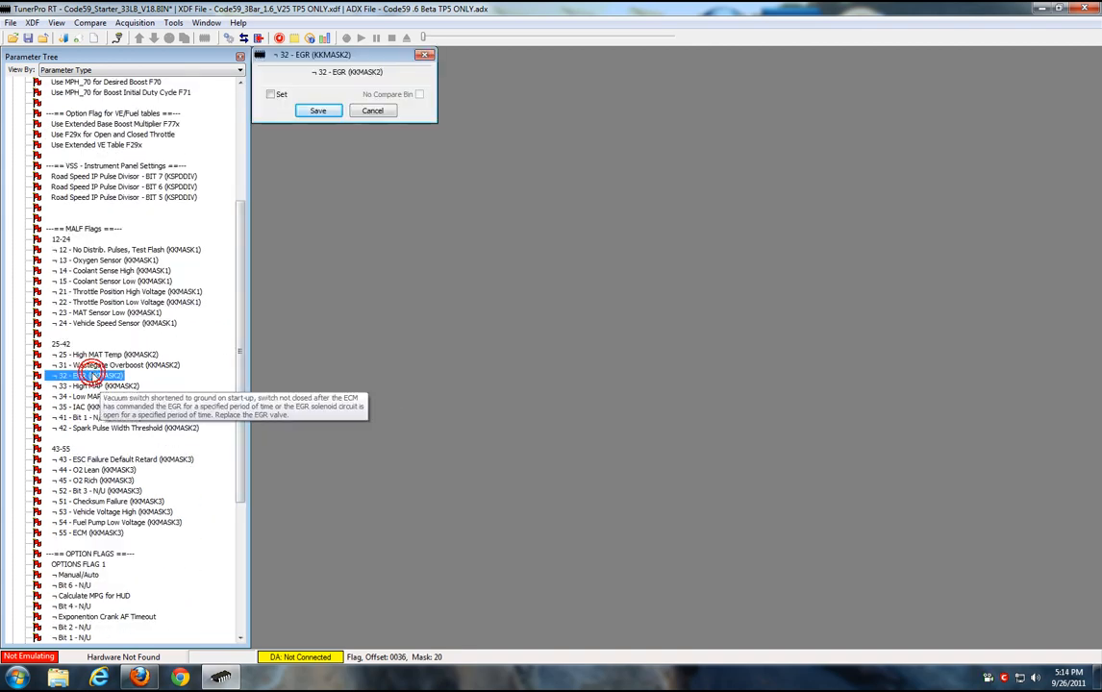
{"action": "left_click", "coordinate": [271, 94]}
{"action": "left_click", "coordinate": [310, 112]}
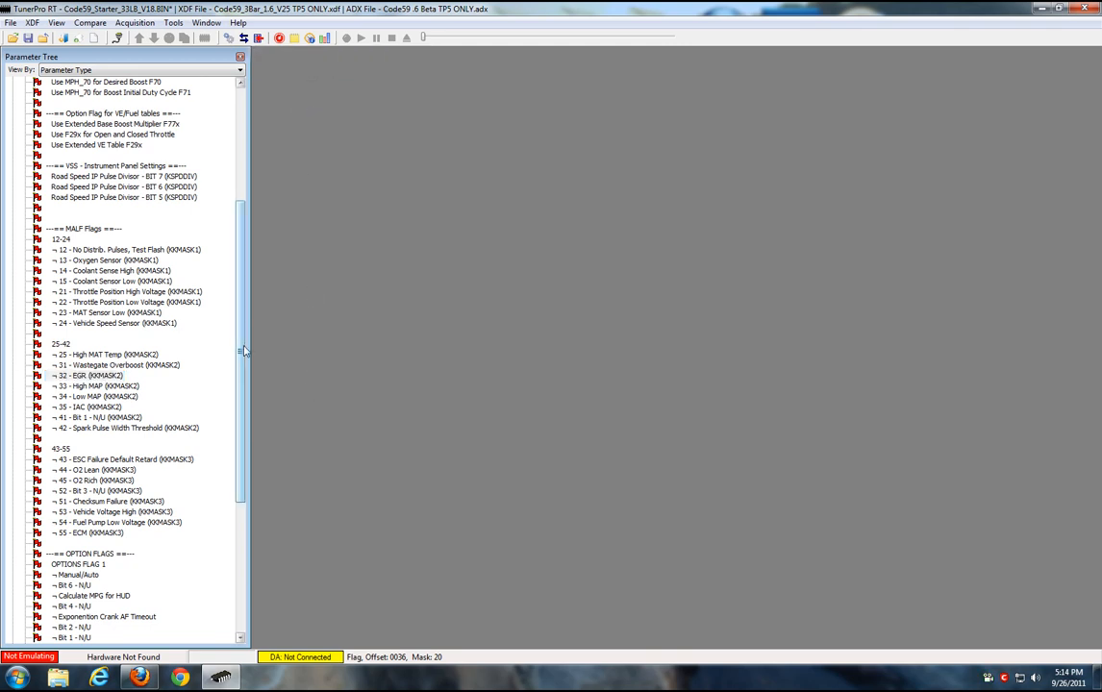
- Look through the remaining flags down to the option flags and collapse the Flags group
{"action": "scroll", "coordinate": [243, 351], "scroll_direction": "up", "scroll_amount": 7}
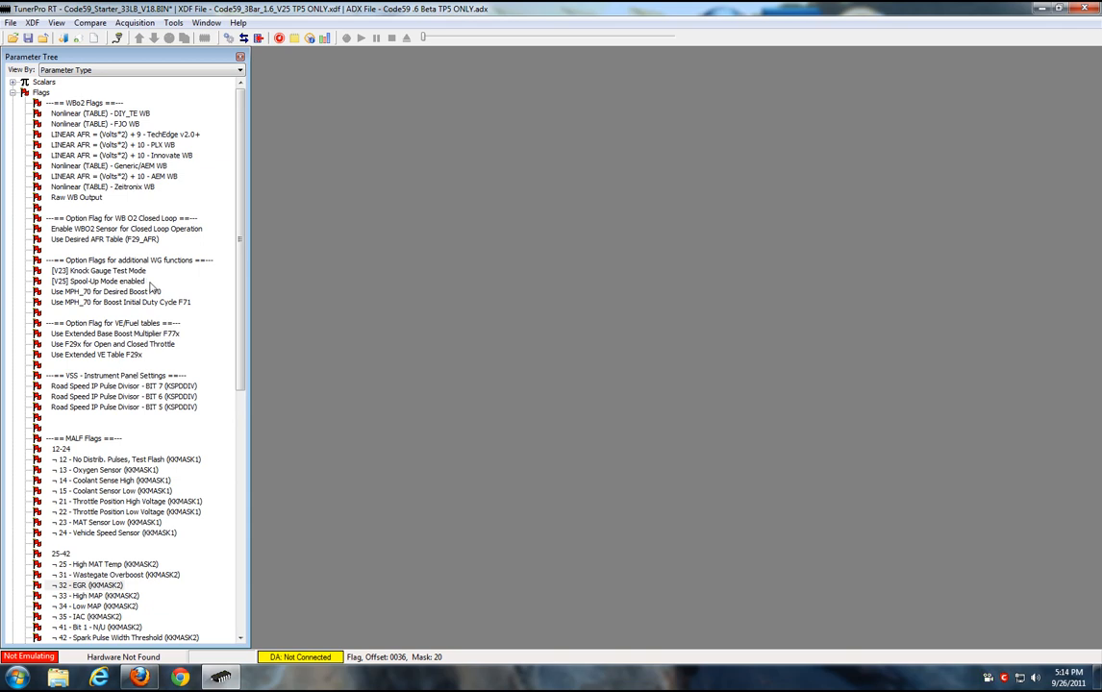
{"action": "left_click_drag", "start_coordinate": [240, 288], "coordinate": [210, 627]}
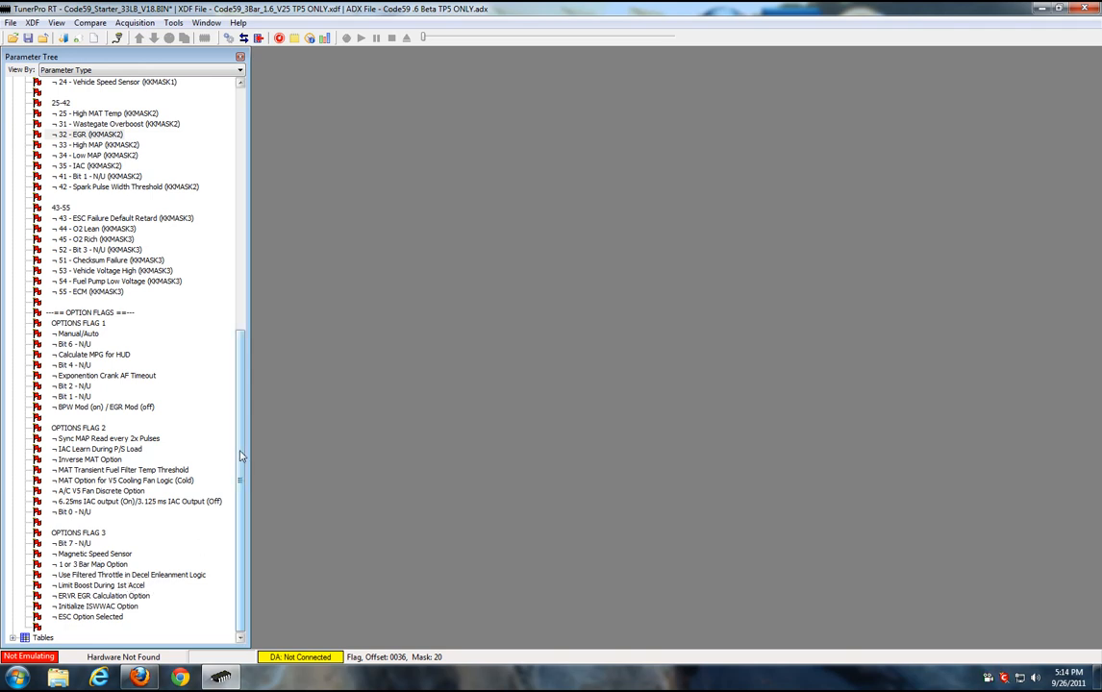
{"action": "scroll", "coordinate": [242, 409], "scroll_direction": "up", "scroll_amount": 3}
{"action": "scroll", "coordinate": [242, 409], "scroll_direction": "up", "scroll_amount": 10}
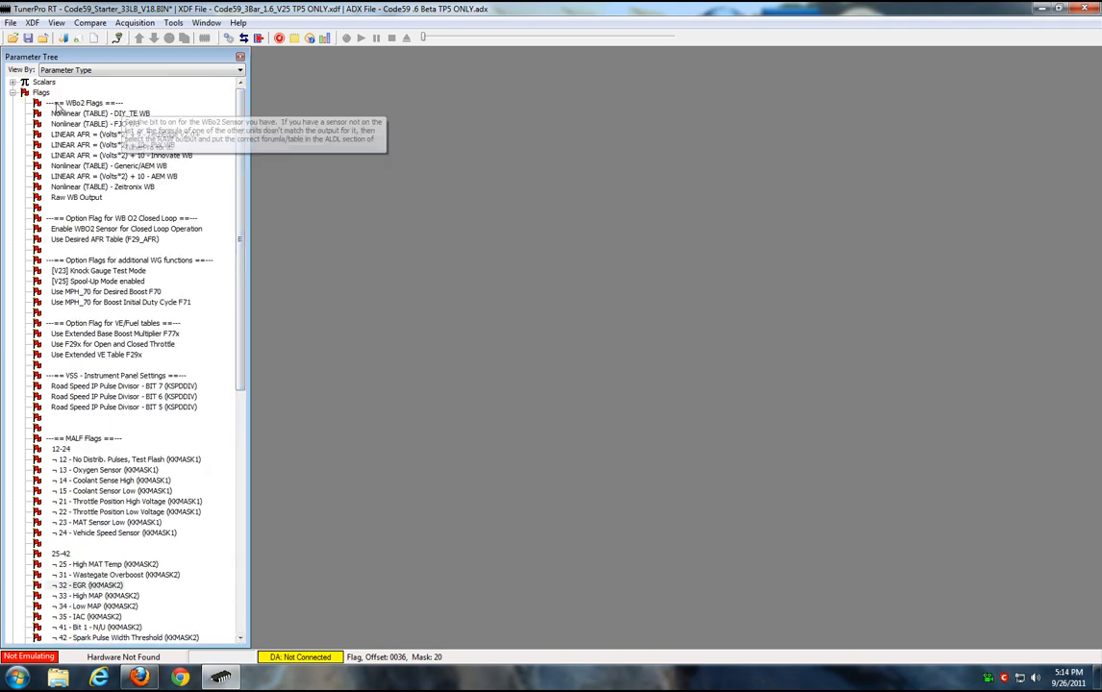
{"action": "left_click", "coordinate": [14, 93]}
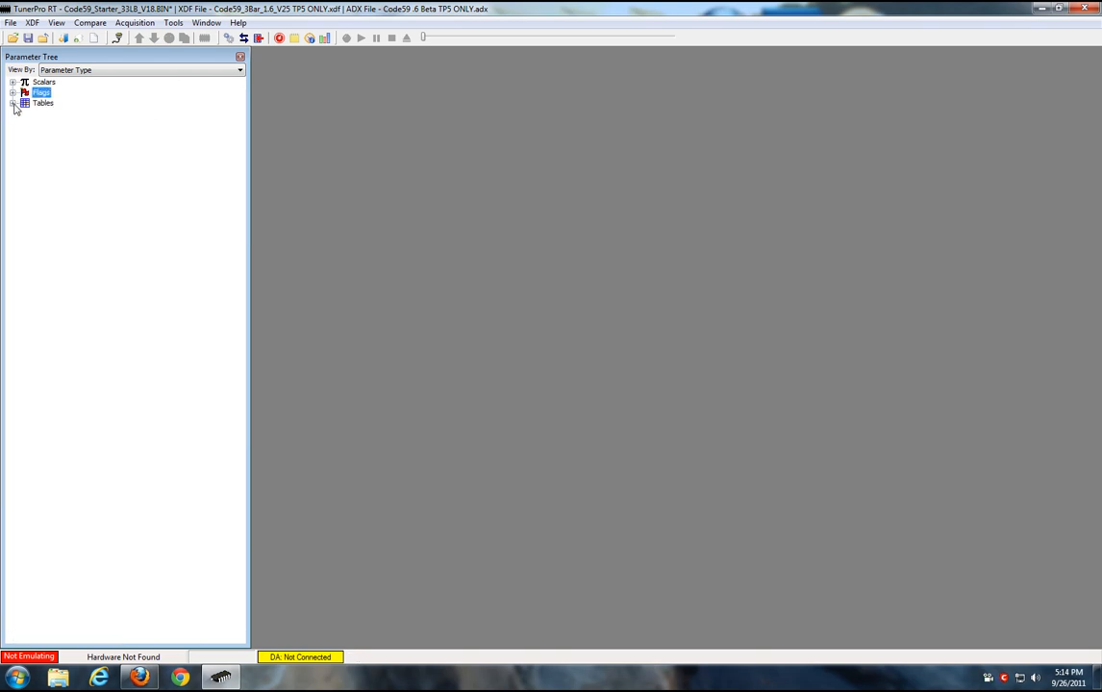
- Expand the Tables group, open the Base Pulse Constant -vs- Desired EGR (F28) table and enlarge its window
{"action": "left_click", "coordinate": [13, 103]}
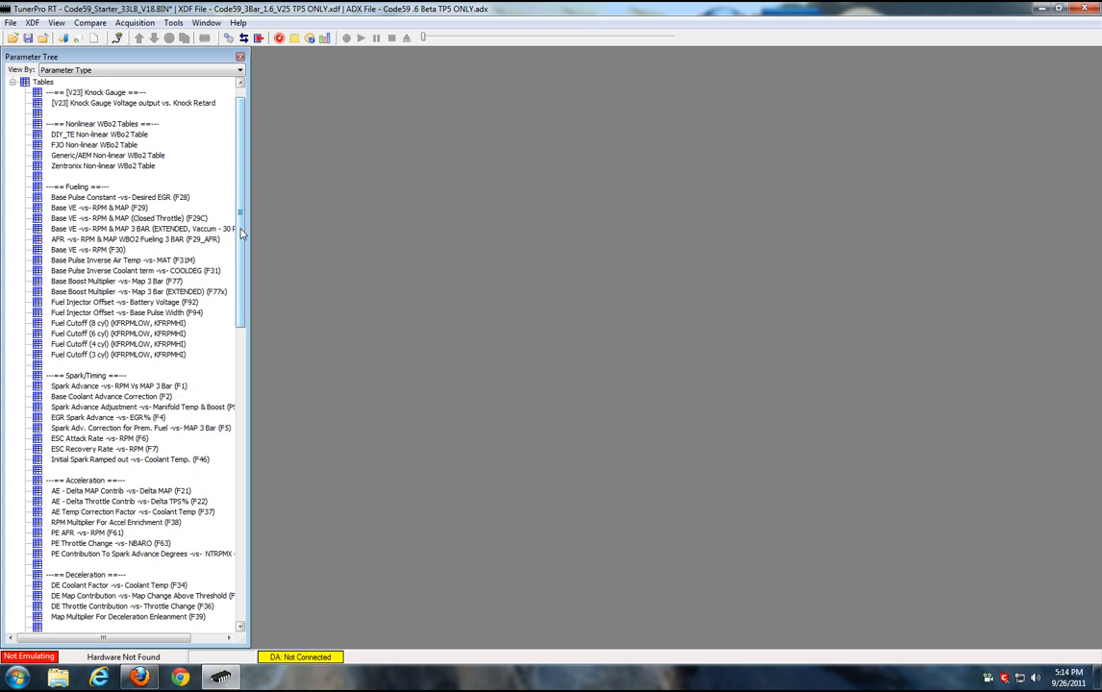
{"action": "double_click", "coordinate": [182, 198]}
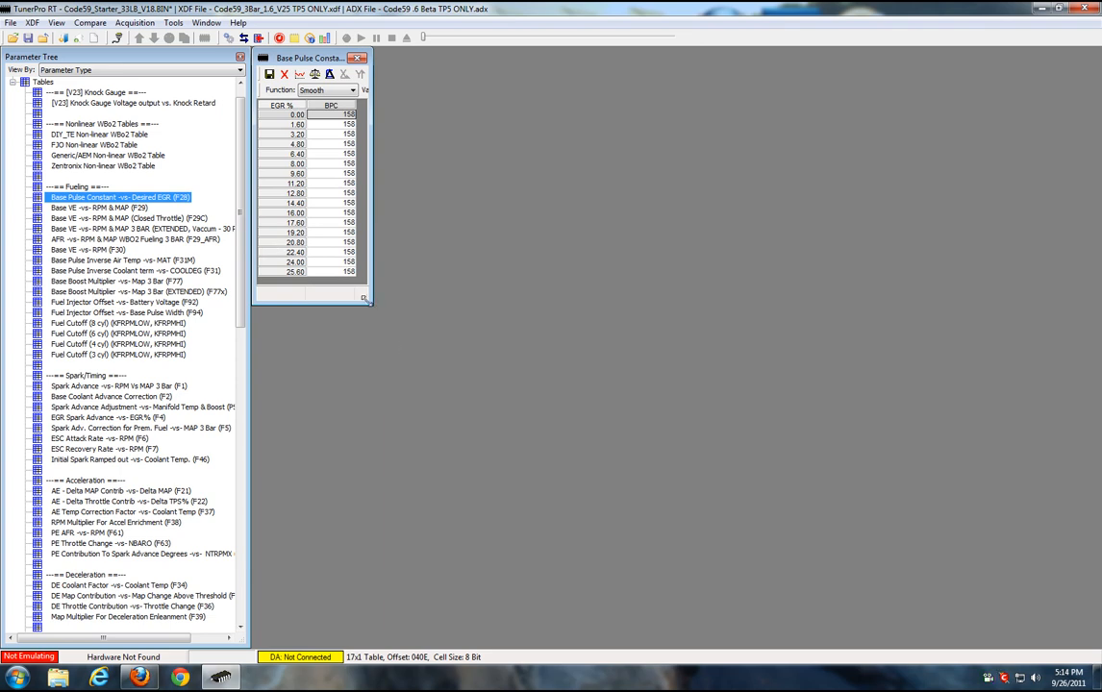
{"action": "left_click_drag", "start_coordinate": [363, 299], "coordinate": [467, 328]}
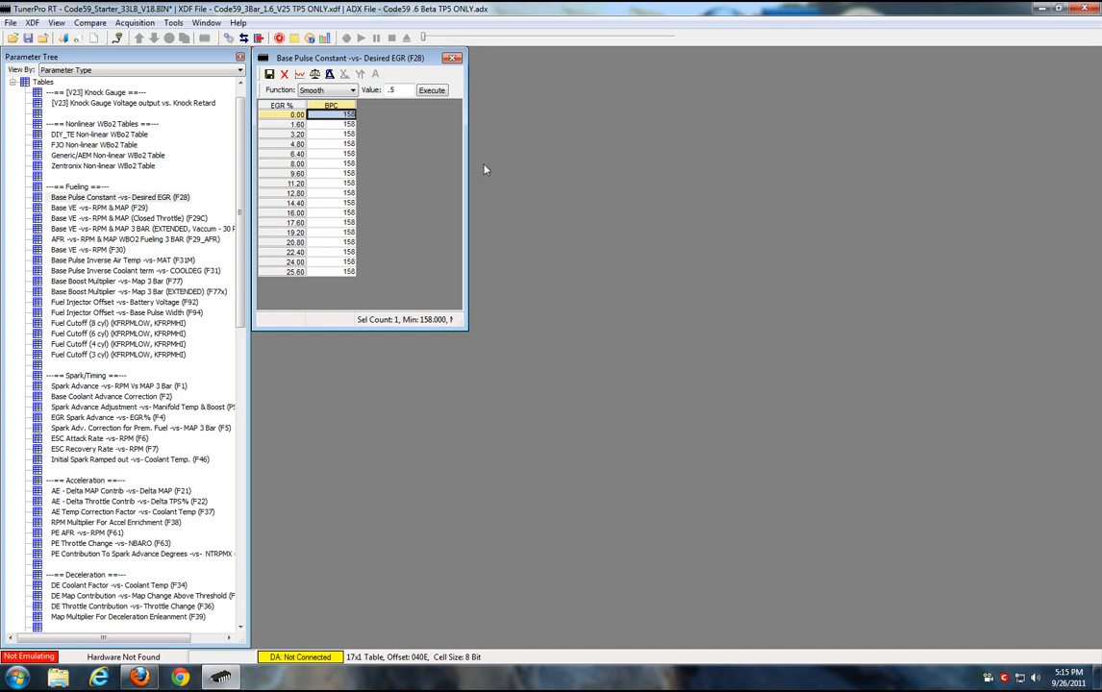
- Select the whole BPC column, and select it again as a range from the 0.00 row to the 25.60 row
{"action": "left_click", "coordinate": [348, 107]}
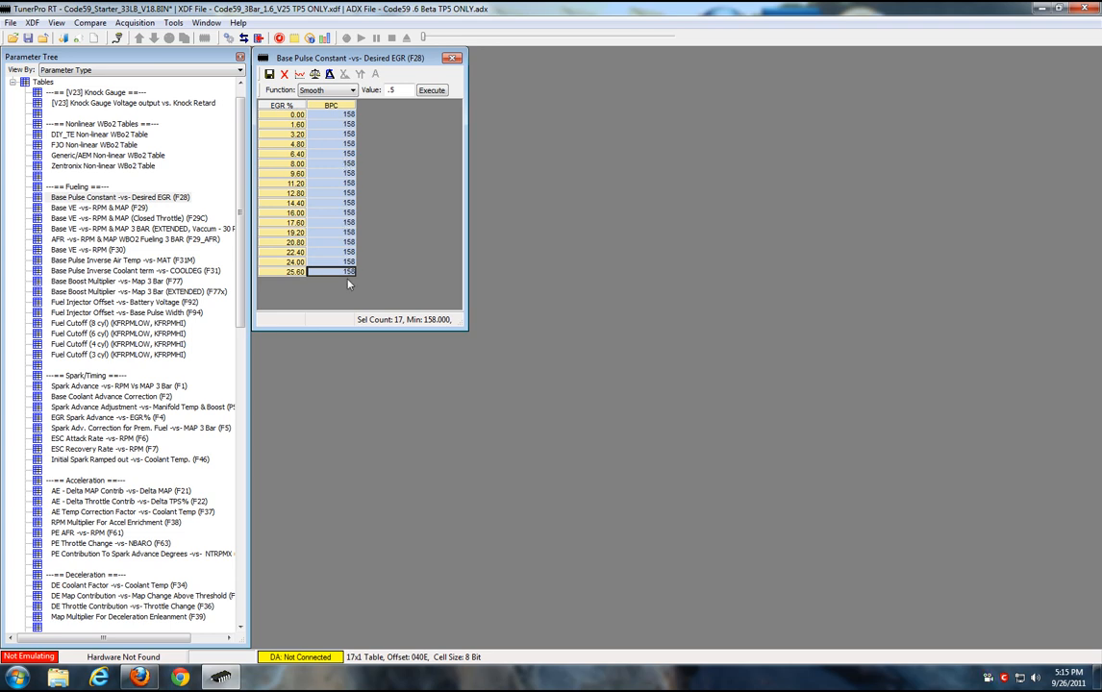
{"action": "left_click", "coordinate": [349, 115]}
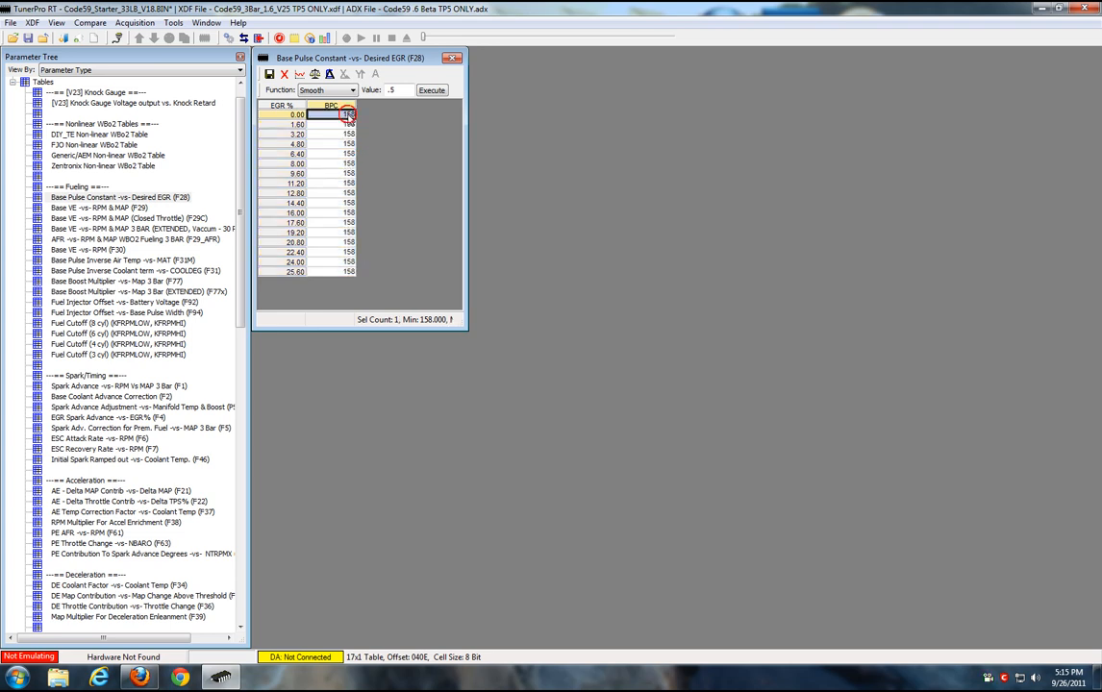
{"action": "left_click", "coordinate": [348, 272], "text": "shift"}
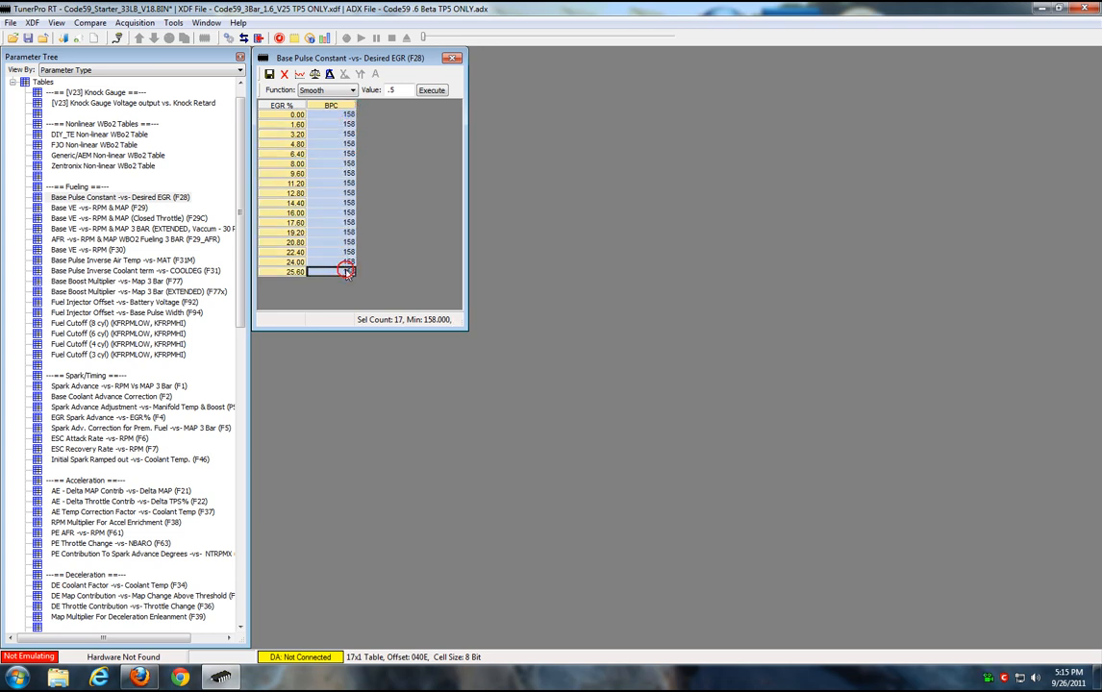
- Select the separate BPC cells at 11.20, 6.40, 1.60, 22.40, 17.60 and 14.40, and reduce the selection to the 22.40 cell
{"action": "left_click", "coordinate": [348, 184]}
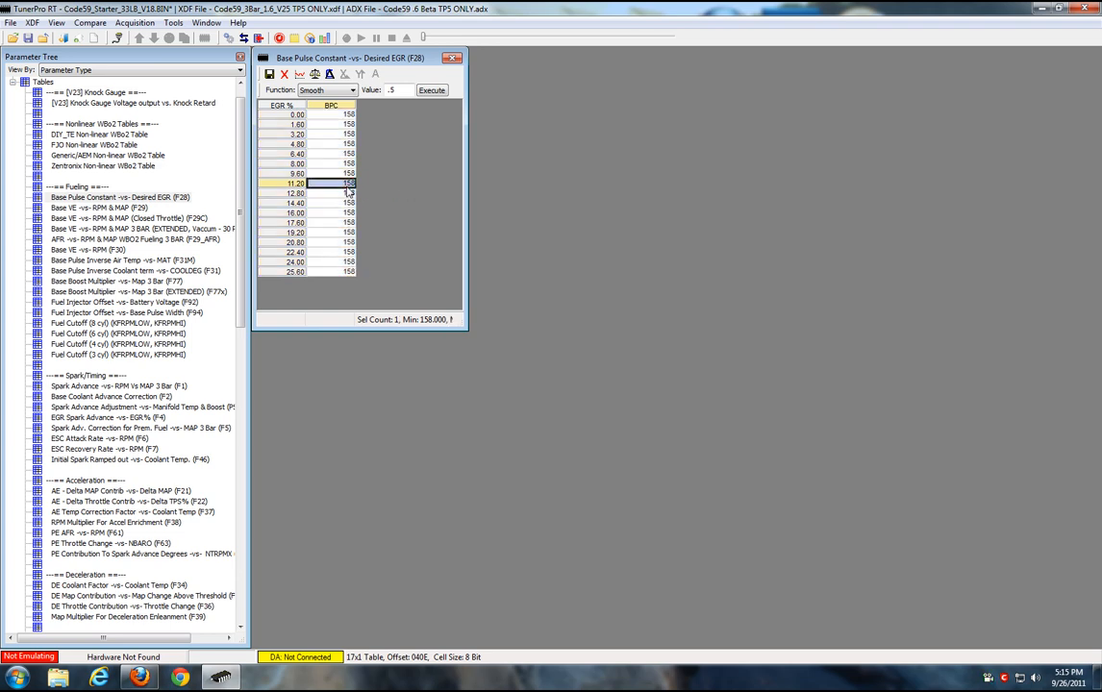
{"action": "left_click", "coordinate": [346, 154], "text": "ctrl"}
{"action": "left_click", "coordinate": [346, 124], "text": "ctrl"}
{"action": "left_click", "coordinate": [339, 250], "text": "ctrl"}
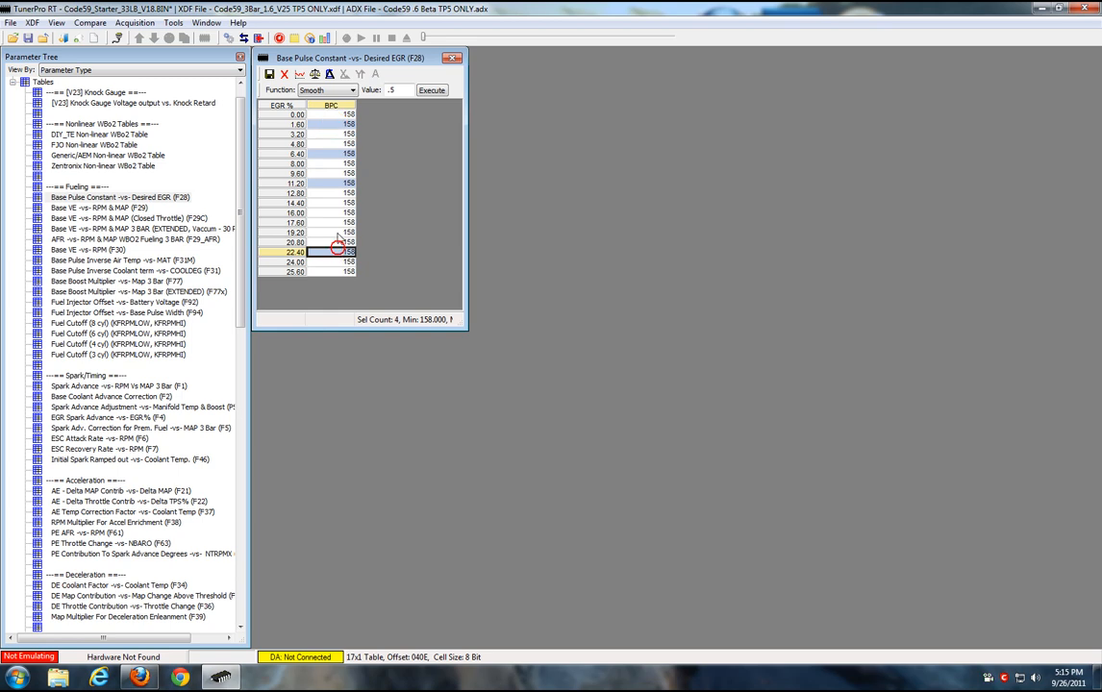
{"action": "left_click", "coordinate": [338, 222], "text": "ctrl"}
{"action": "left_click", "coordinate": [338, 203], "text": "ctrl"}
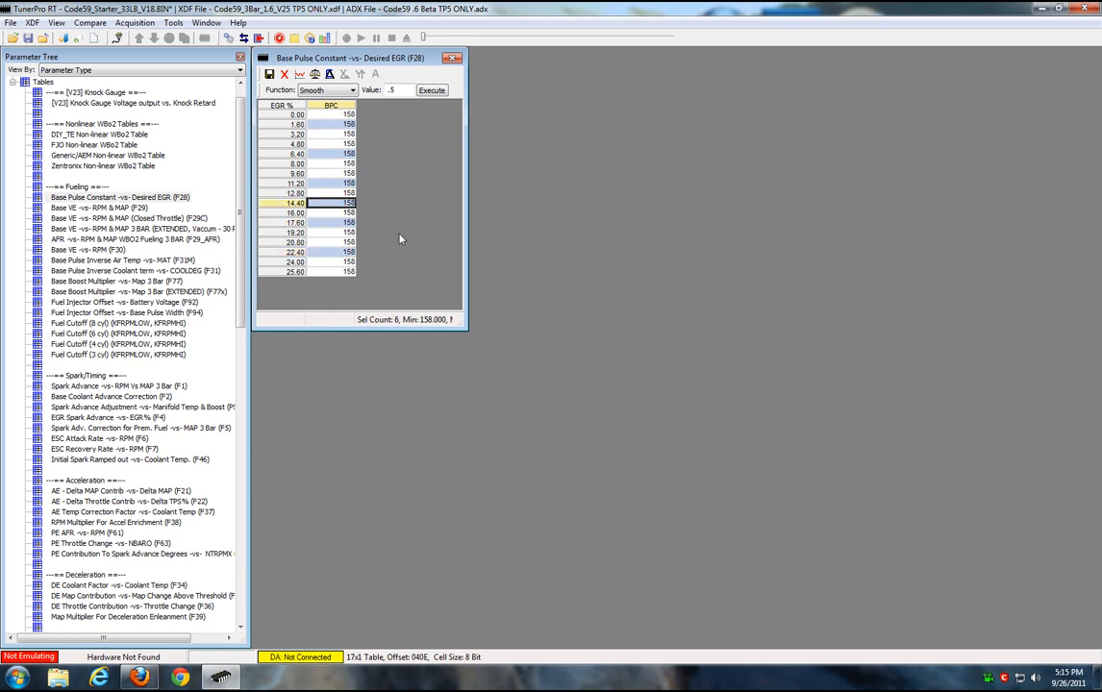
{"action": "left_click", "coordinate": [343, 252]}
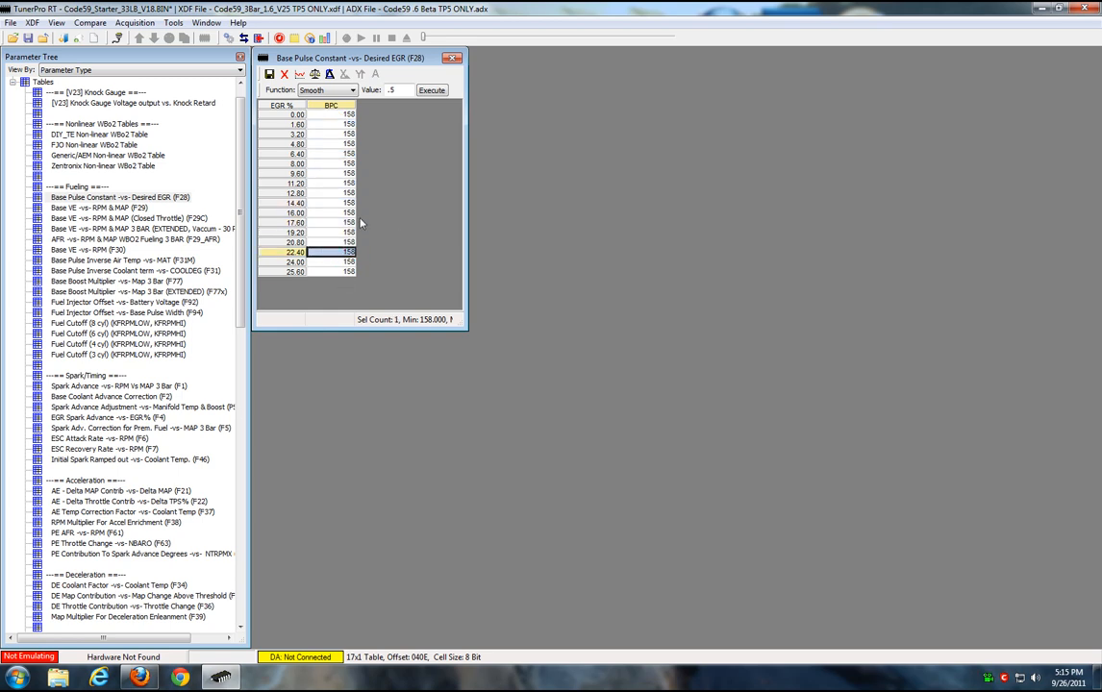
- Select all BPC cells and apply the Offset (+/-) function with a value of 22
{"action": "left_click", "coordinate": [317, 114]}
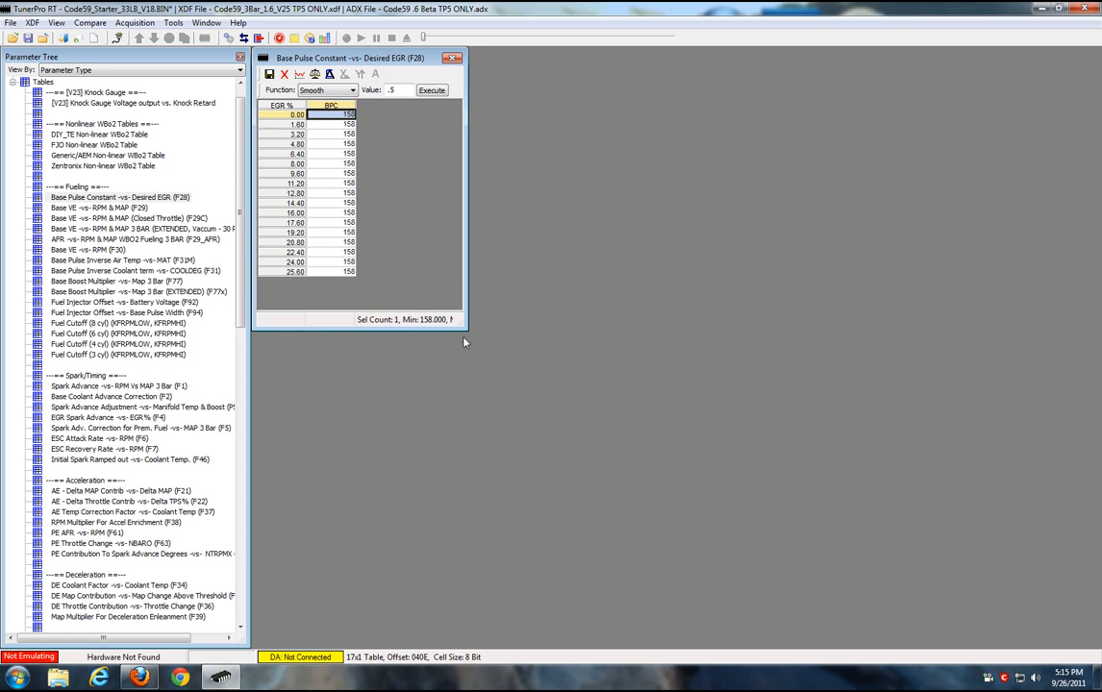
{"action": "key", "text": "ctrl+shift+Down"}
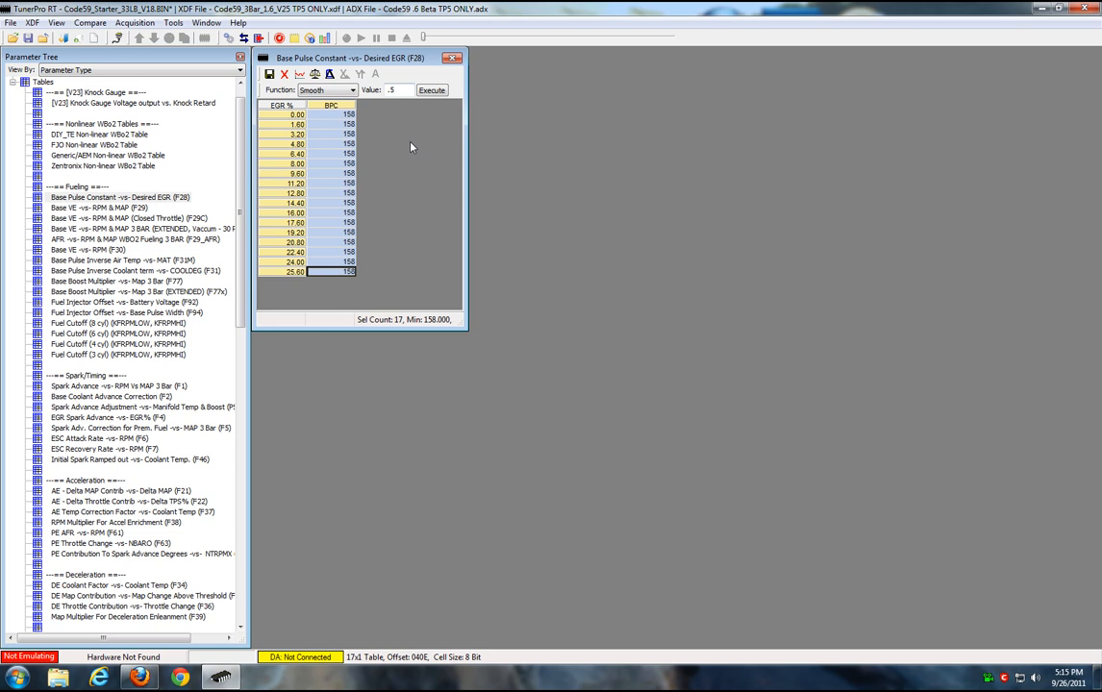
{"action": "left_click", "coordinate": [332, 88]}
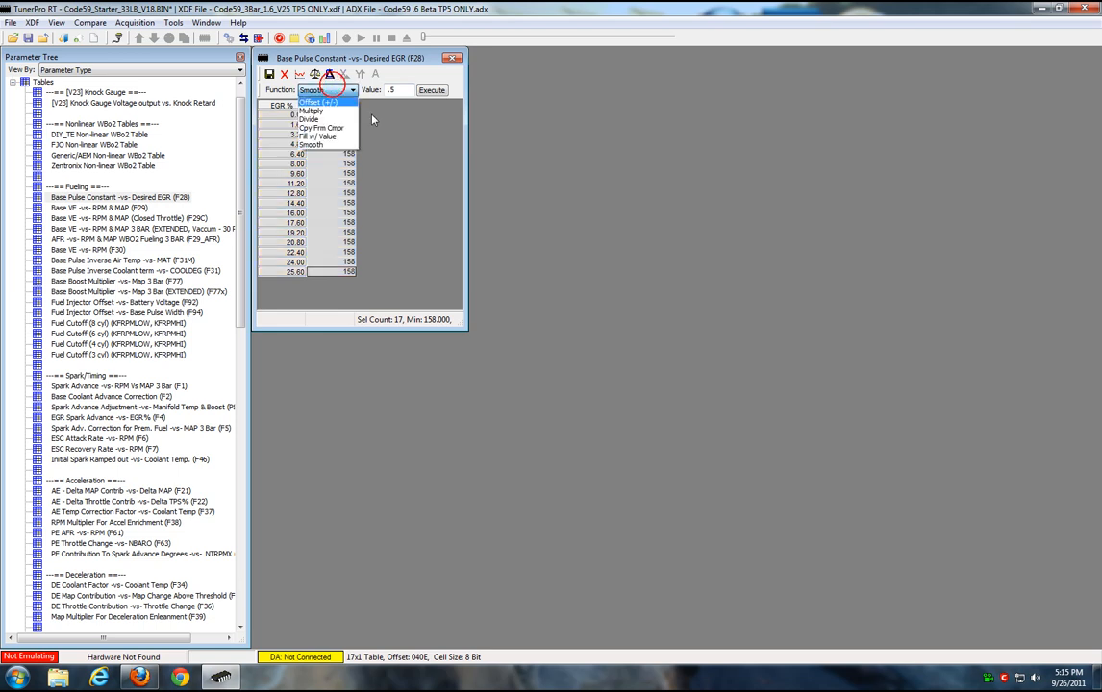
{"action": "left_click", "coordinate": [317, 102]}
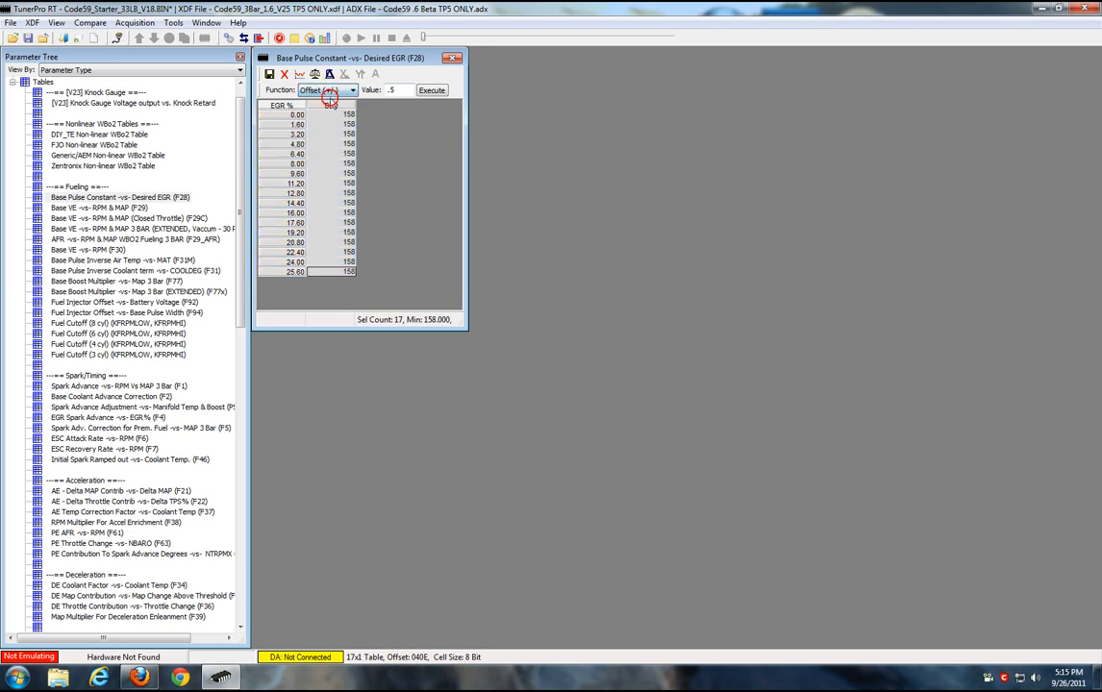
{"action": "double_click", "coordinate": [394, 90]}
{"action": "type", "text": "22"}
{"action": "left_click", "coordinate": [431, 90]}
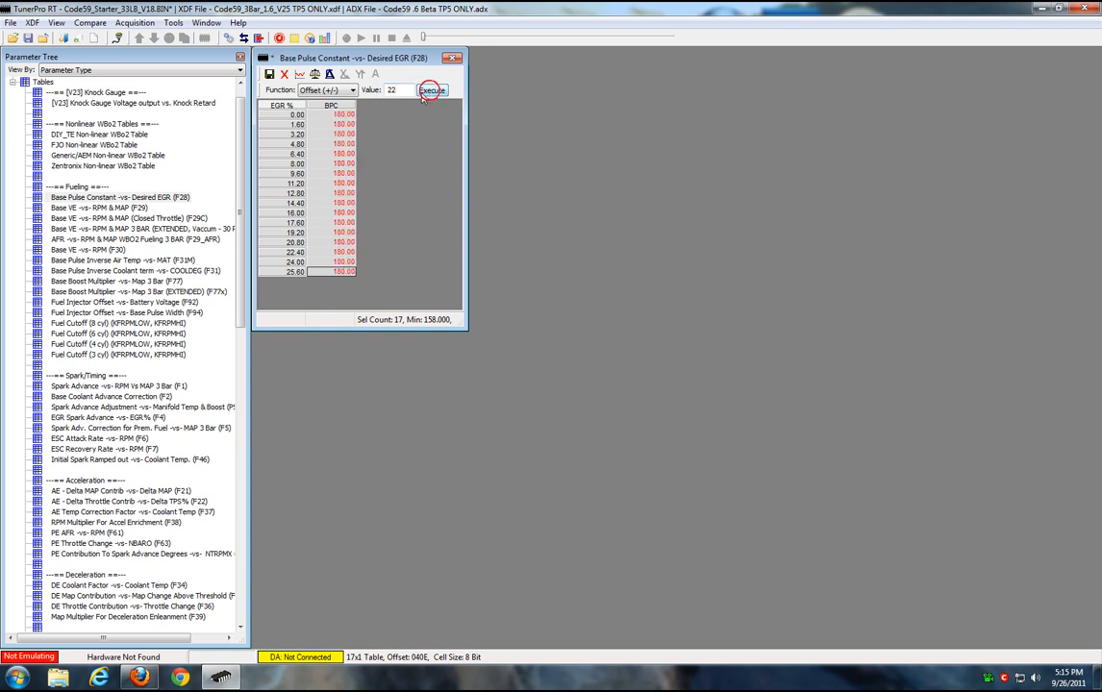
- Offset all selected BPC cells by -22
{"action": "double_click", "coordinate": [393, 89]}
{"action": "type", "text": "-22"}
{"action": "left_click", "coordinate": [432, 90]}
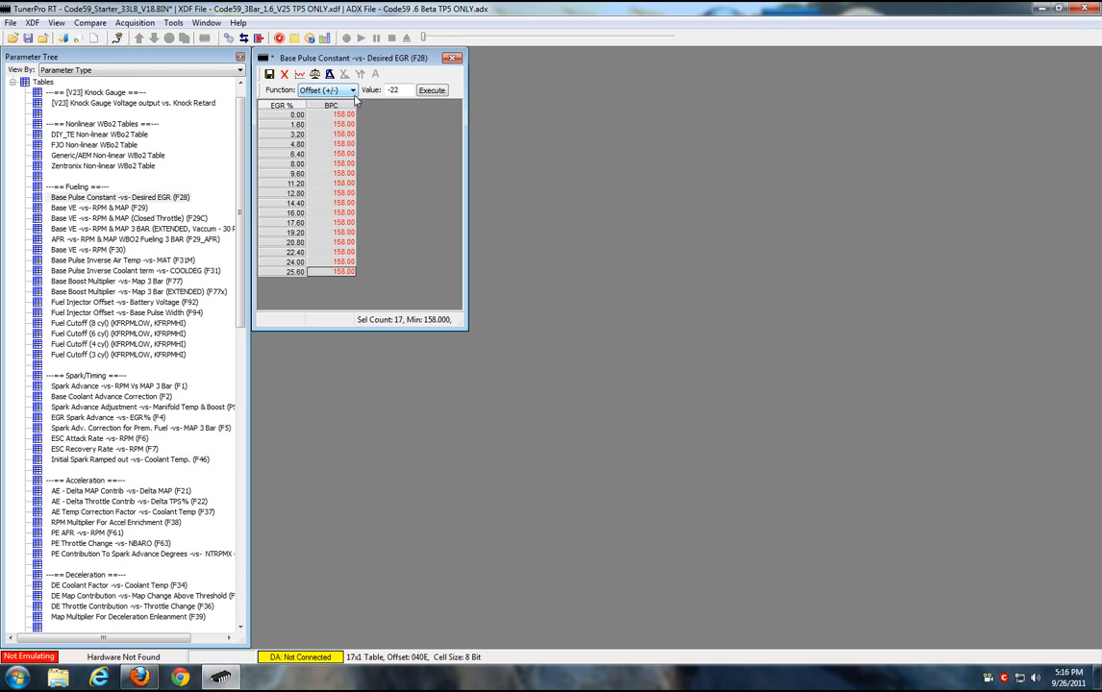
- Multiply the selected BPC cells by 1.5, and divide the same cells by 1.5
{"action": "left_click", "coordinate": [321, 90]}
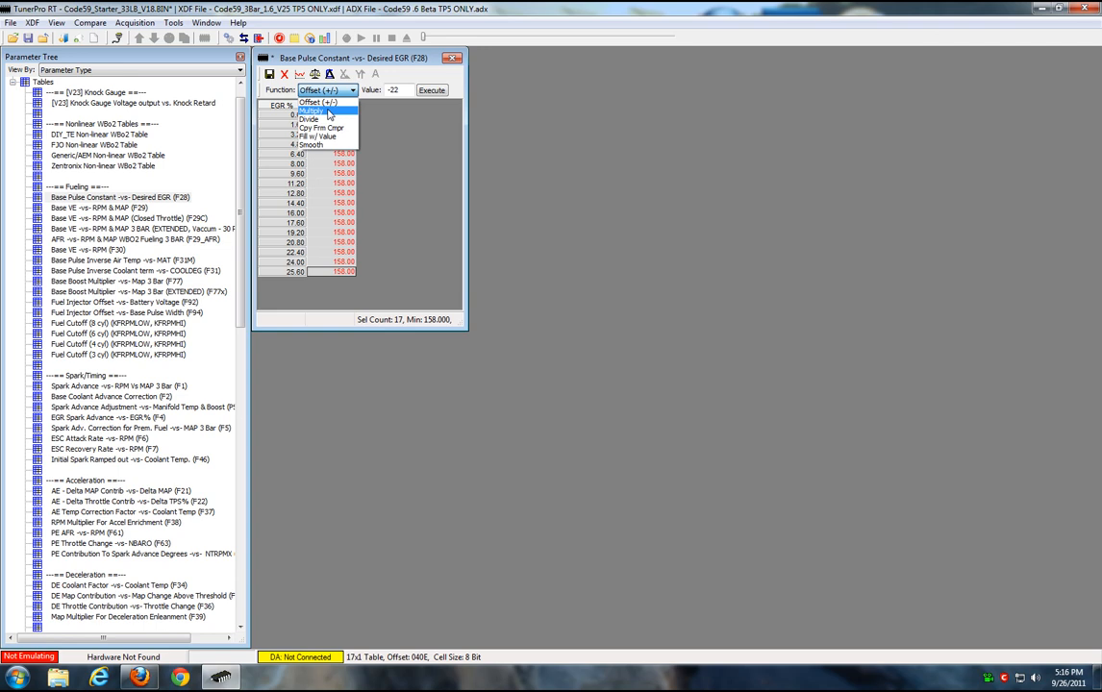
{"action": "left_click", "coordinate": [328, 111]}
{"action": "double_click", "coordinate": [394, 90]}
{"action": "type", "text": "1.5"}
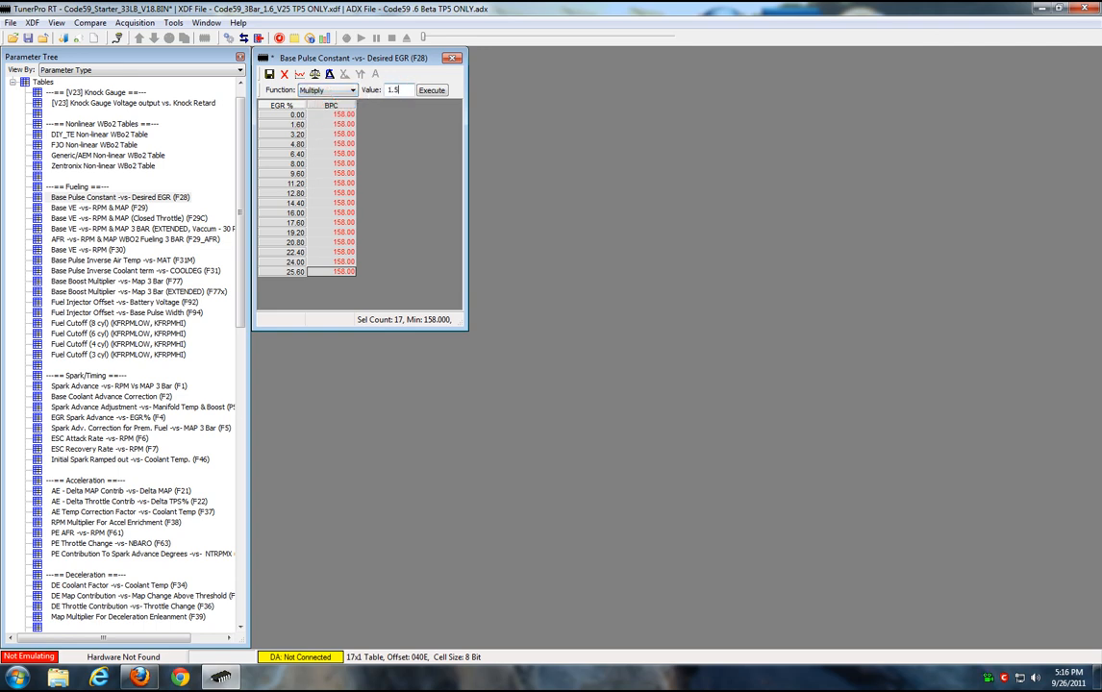
{"action": "left_click", "coordinate": [431, 90]}
{"action": "left_click", "coordinate": [344, 92]}
{"action": "left_click", "coordinate": [336, 118]}
{"action": "left_click", "coordinate": [432, 92]}
- Choose the Cpy Frm Cmpr function for the BPC table and check the available compare bin slots
{"action": "left_click", "coordinate": [312, 89]}
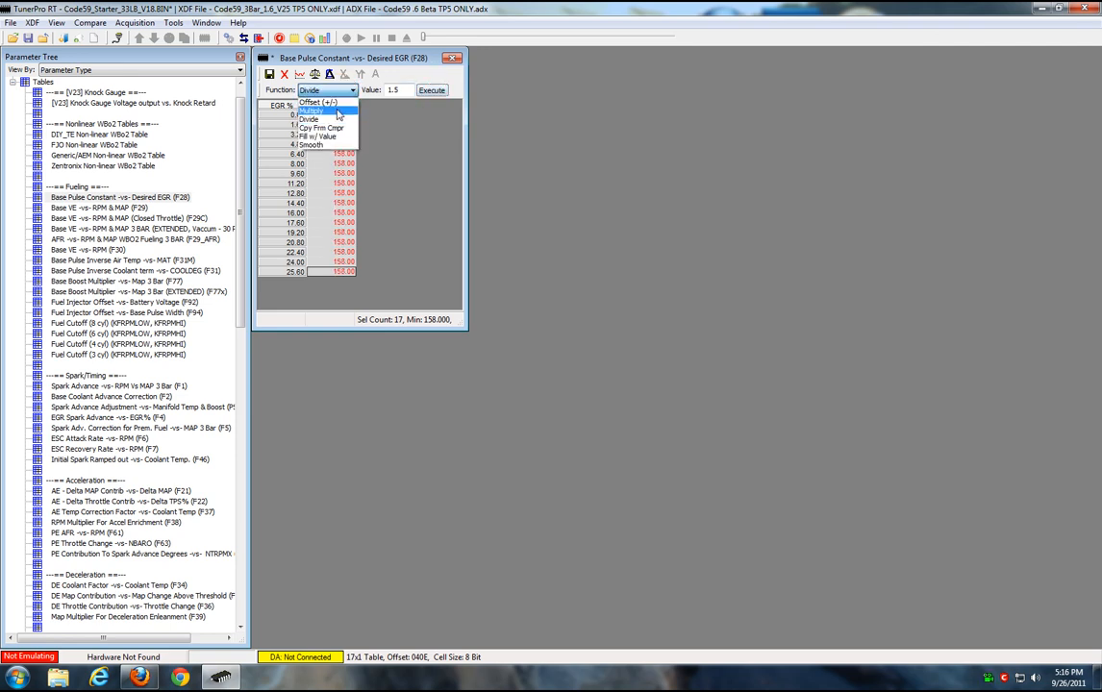
{"action": "left_click", "coordinate": [327, 128]}
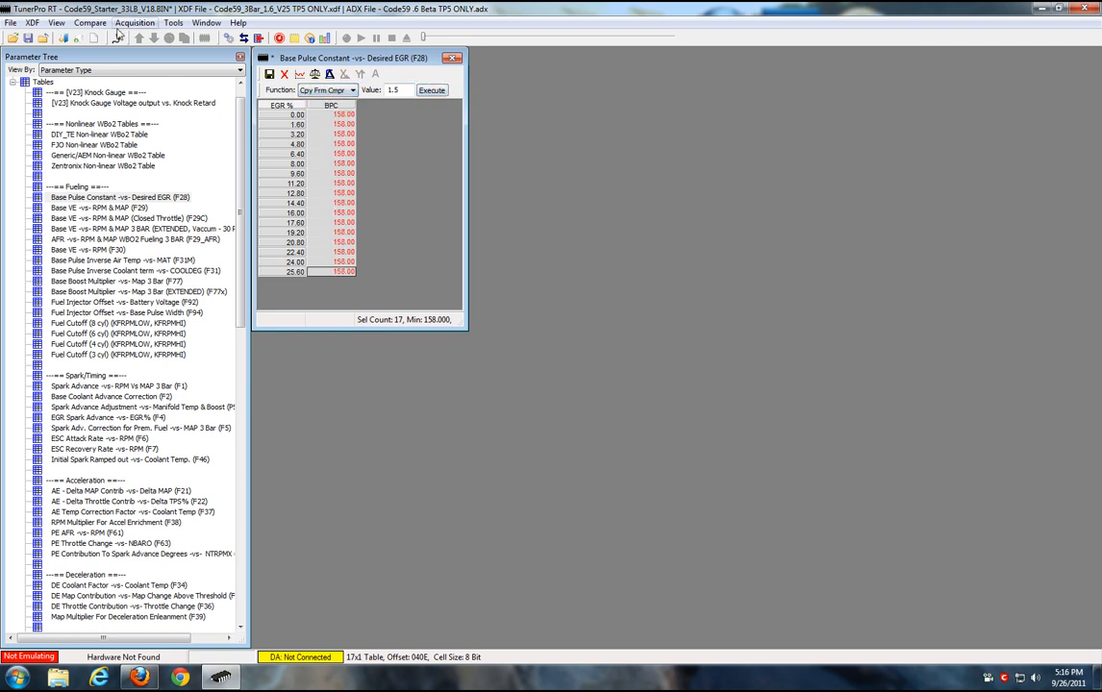
{"action": "left_click", "coordinate": [96, 24]}
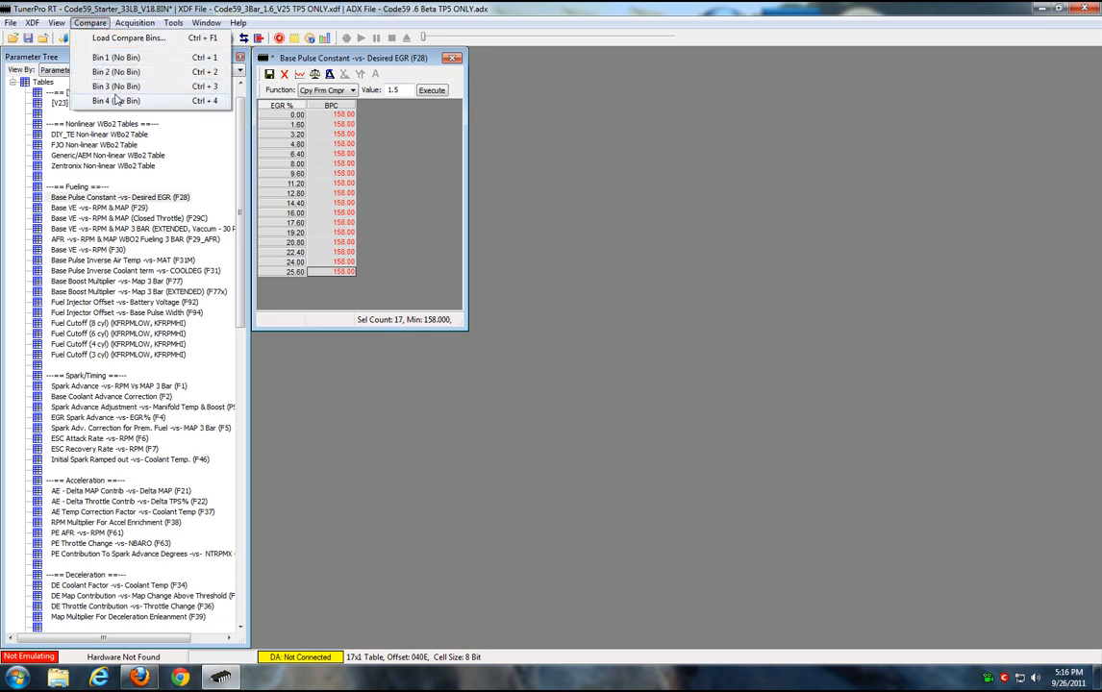
{"action": "left_click", "coordinate": [396, 60]}
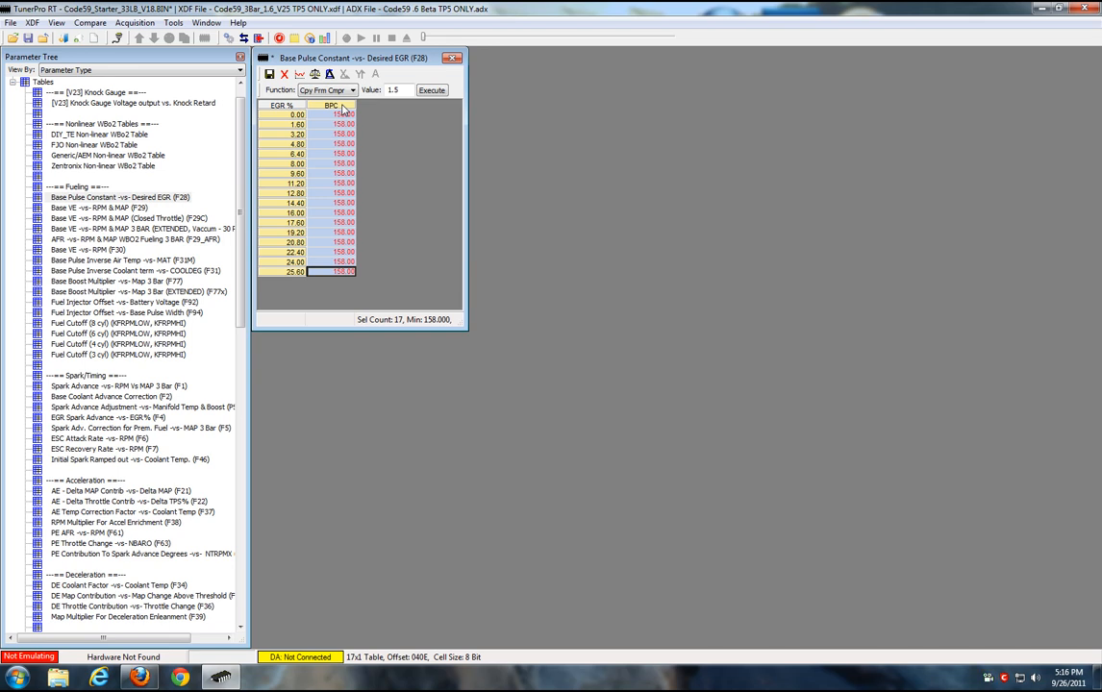
- Open the Spark Advance -vs- RPM Vs MAP 3 Bar (F1) table, select its 600 to 4000 RPM rows with Cpy Frm Cmpr chosen, and close it
{"action": "double_click", "coordinate": [154, 386]}
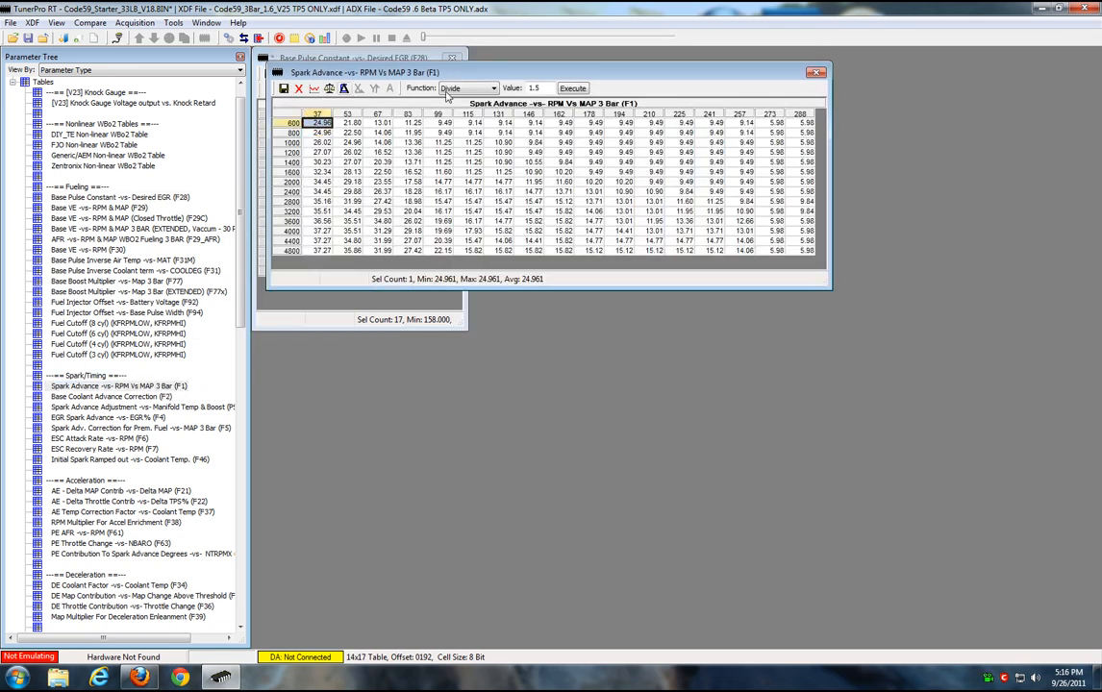
{"action": "left_click", "coordinate": [449, 89]}
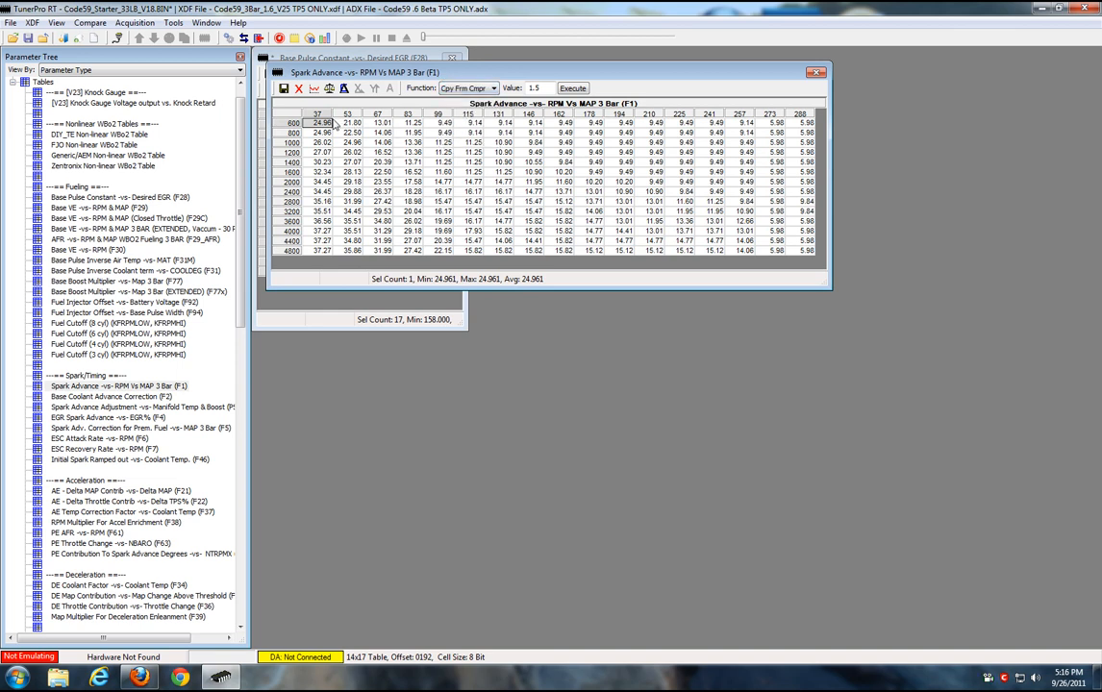
{"action": "left_click_drag", "start_coordinate": [317, 124], "coordinate": [800, 231]}
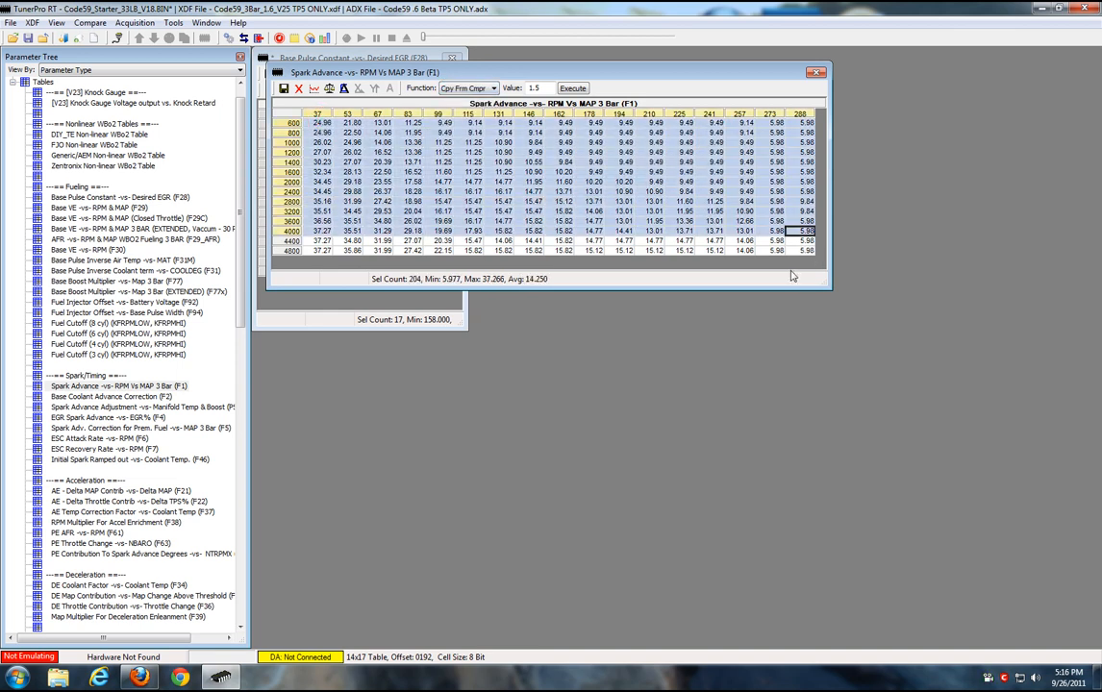
{"action": "left_click", "coordinate": [815, 73]}
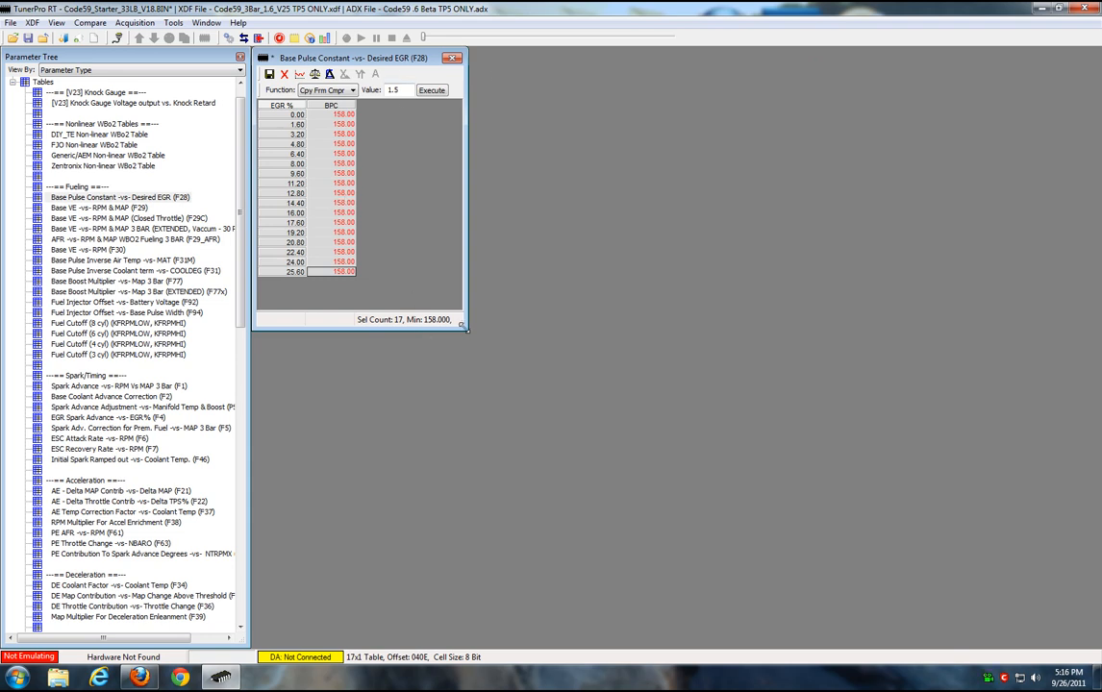
- Fill all BPC cells of the Base Pulse Constant table with the value 160
{"action": "left_click_drag", "start_coordinate": [462, 326], "coordinate": [375, 301]}
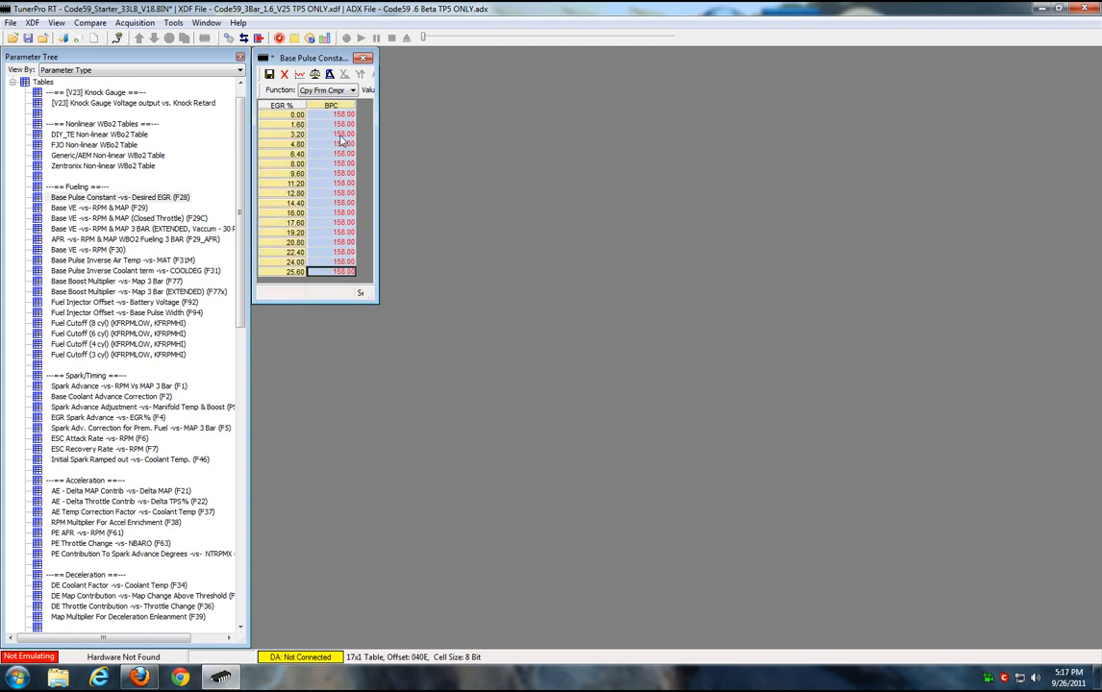
{"action": "left_click_drag", "start_coordinate": [377, 207], "coordinate": [451, 207]}
{"action": "left_click", "coordinate": [343, 91]}
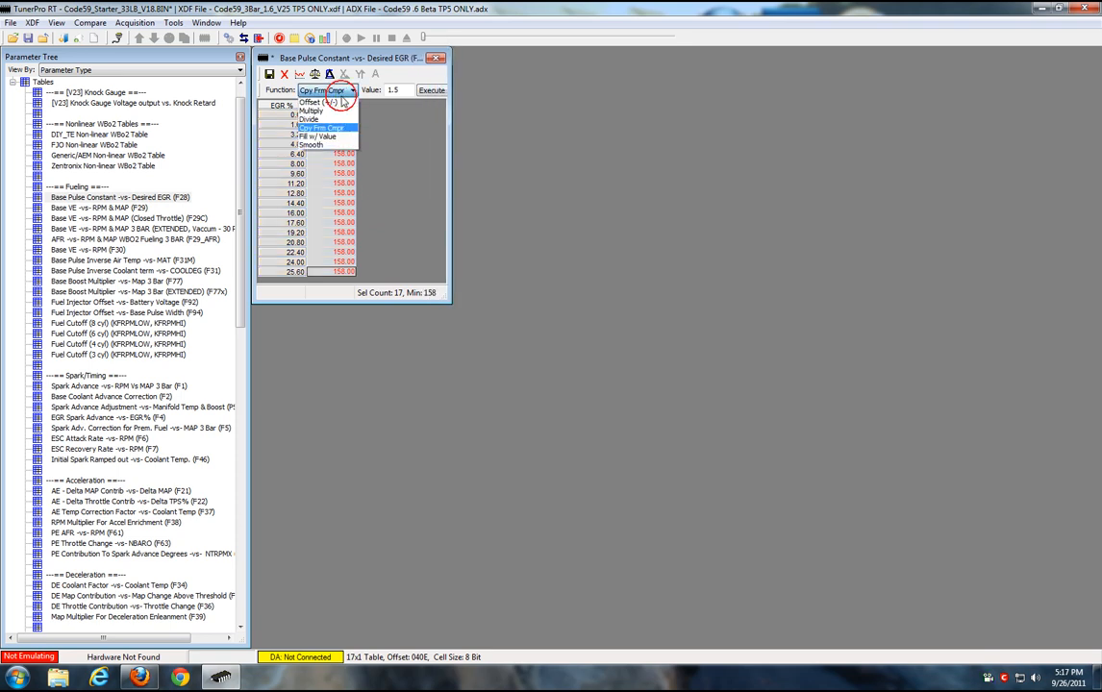
{"action": "left_click", "coordinate": [332, 140]}
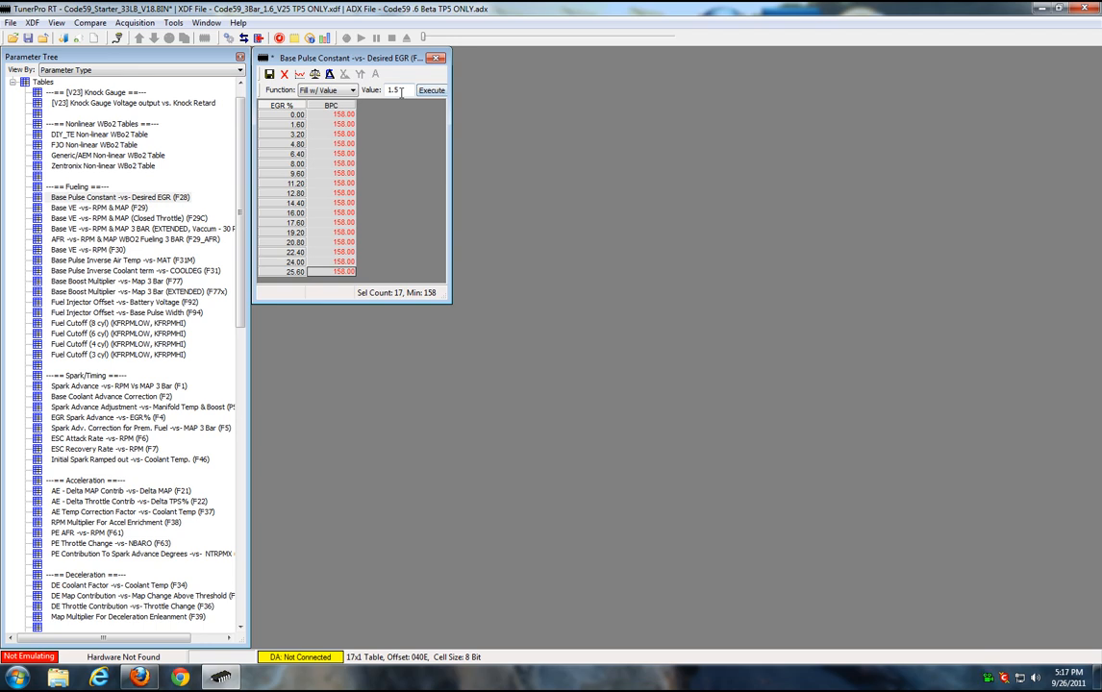
{"action": "left_click", "coordinate": [346, 105]}
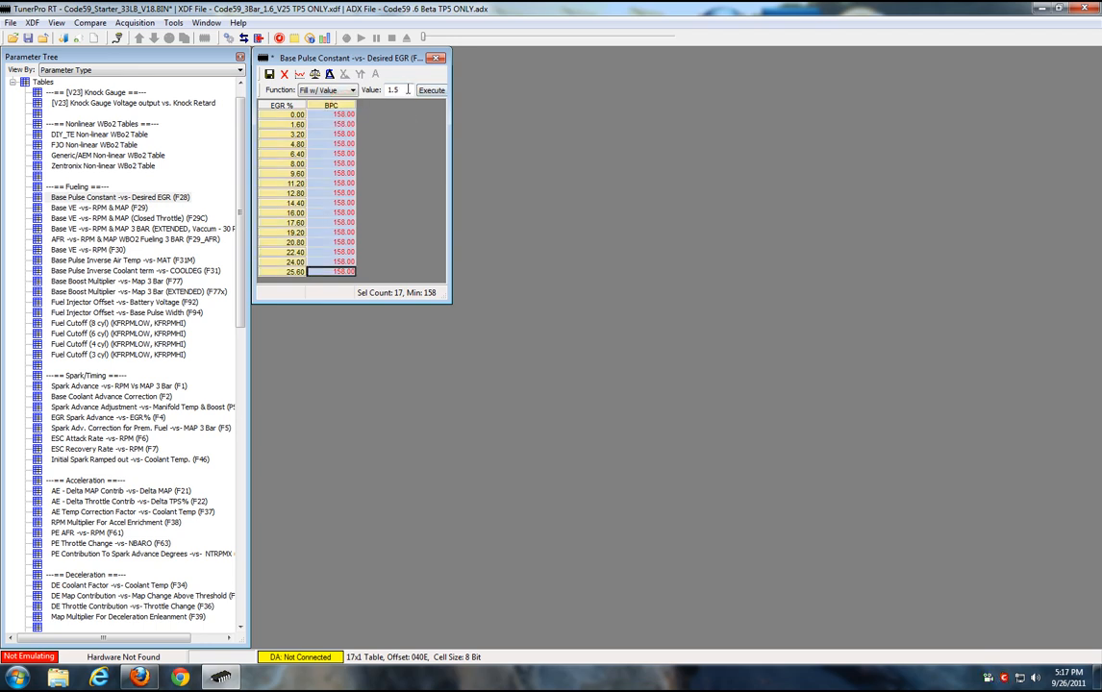
{"action": "double_click", "coordinate": [393, 89]}
{"action": "type", "text": "16"}
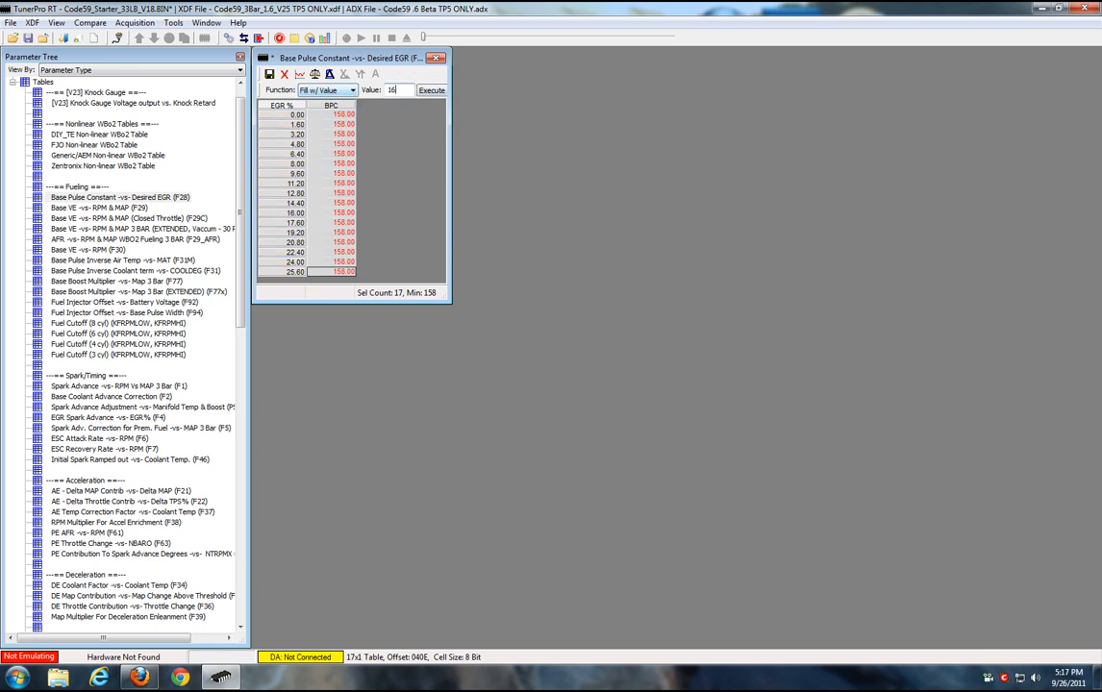
{"action": "left_click", "coordinate": [431, 90]}
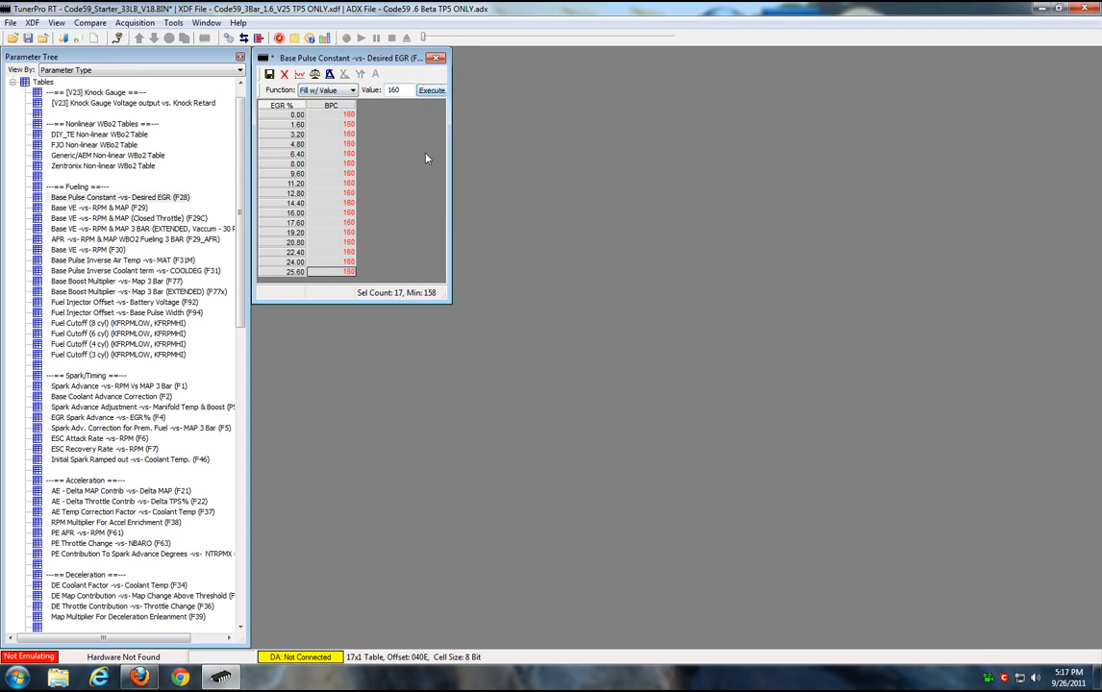
- Fill the 0.00 EGR % cell and the entire BPC column with the value 158
{"action": "left_click", "coordinate": [327, 114]}
{"action": "double_click", "coordinate": [393, 90]}
{"action": "type", "text": "158"}
{"action": "left_click", "coordinate": [431, 90]}
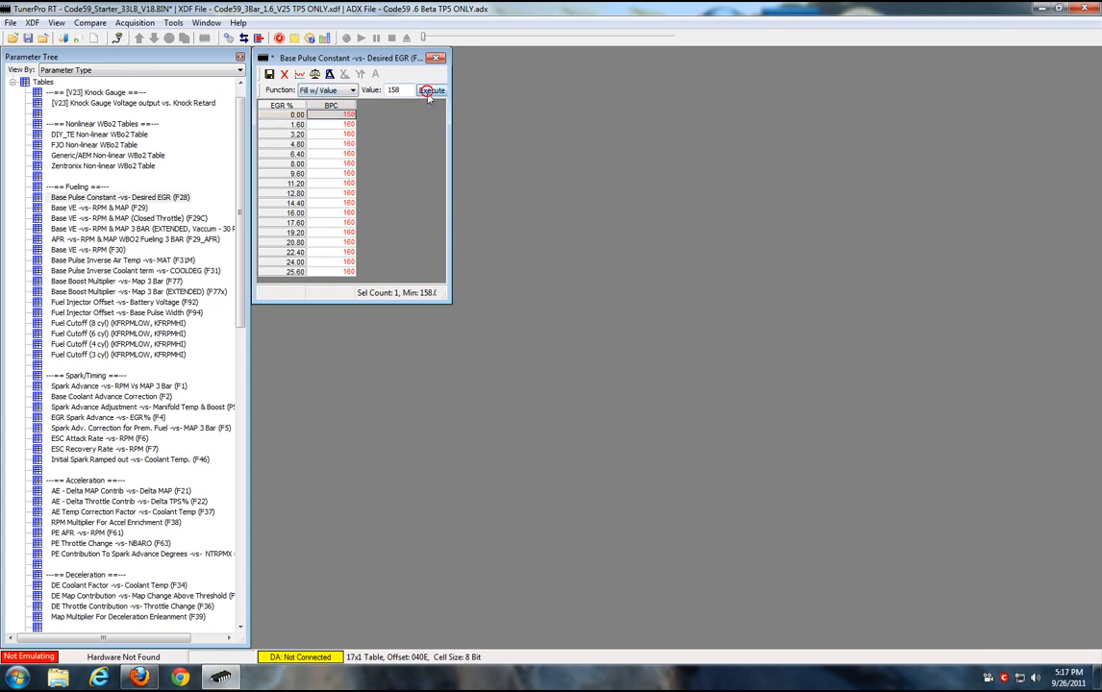
{"action": "left_click", "coordinate": [331, 104]}
{"action": "left_click", "coordinate": [431, 90]}
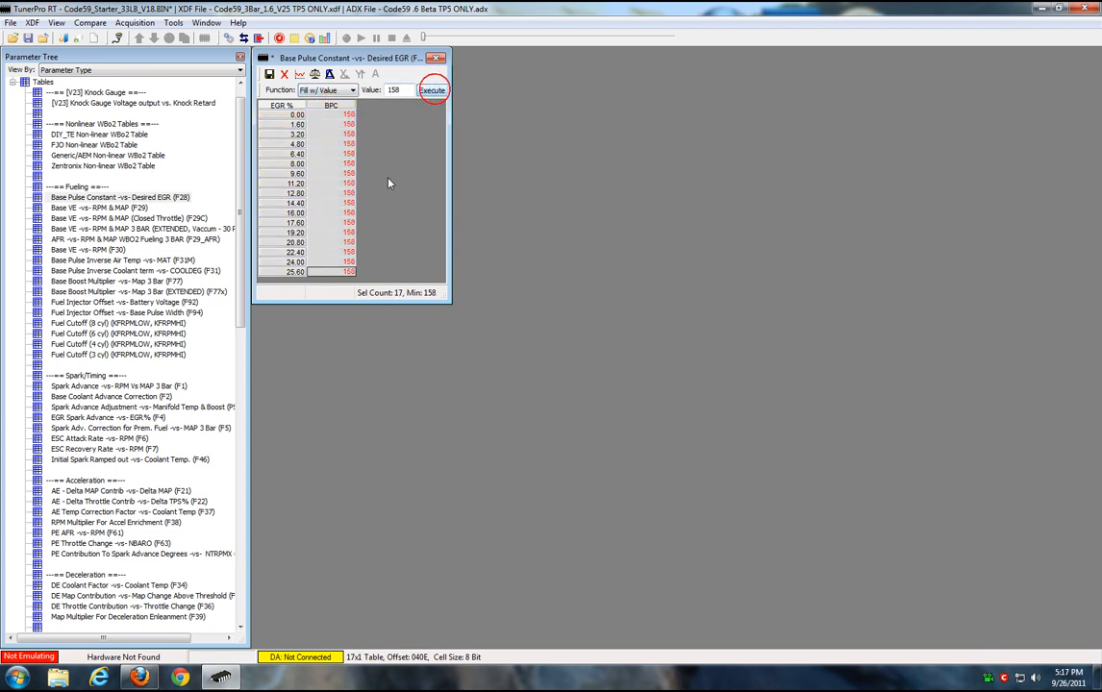
- Commit the Base Pulse Constant table changes, close the table, and save the bin
{"action": "left_click", "coordinate": [352, 91]}
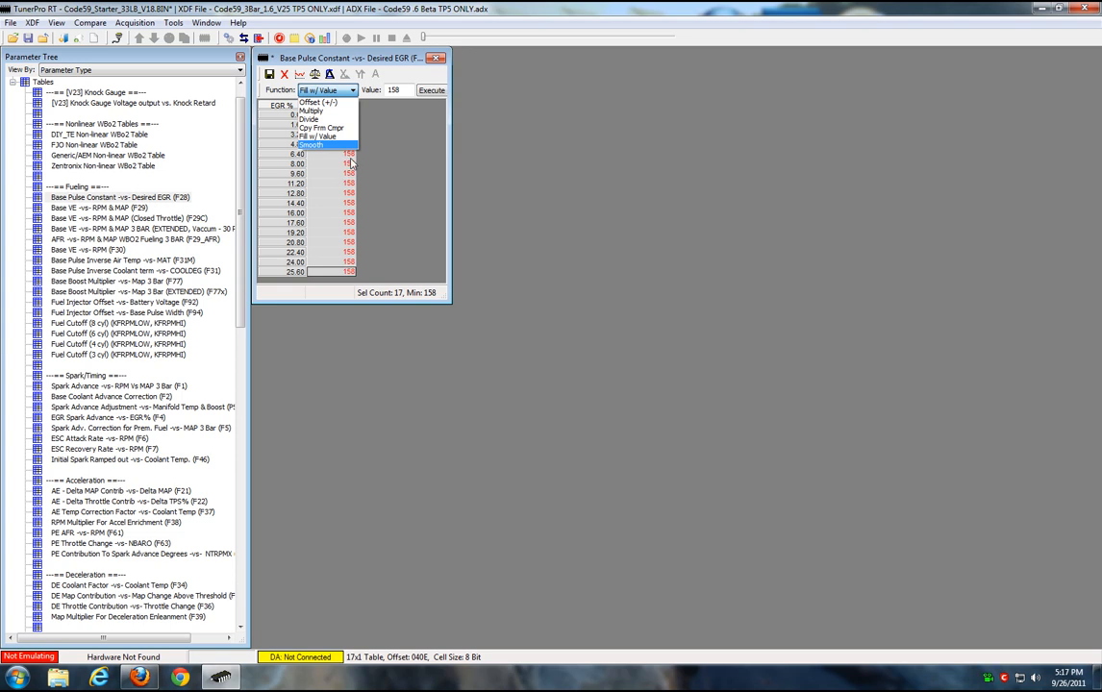
{"action": "left_click", "coordinate": [350, 55]}
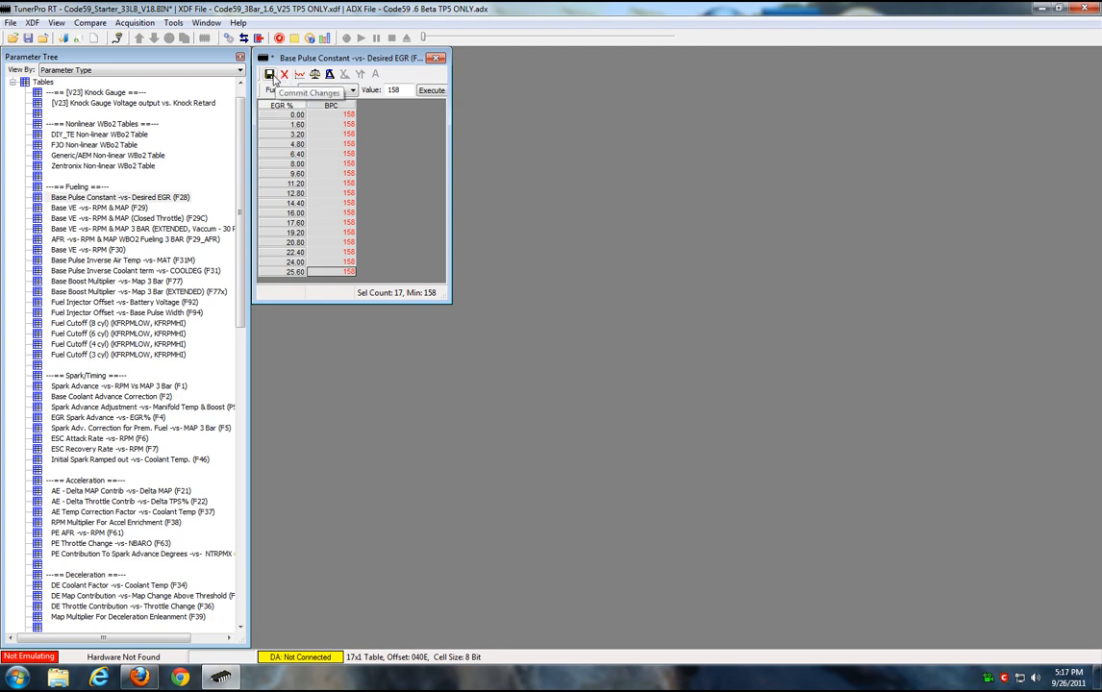
{"action": "left_click", "coordinate": [270, 75]}
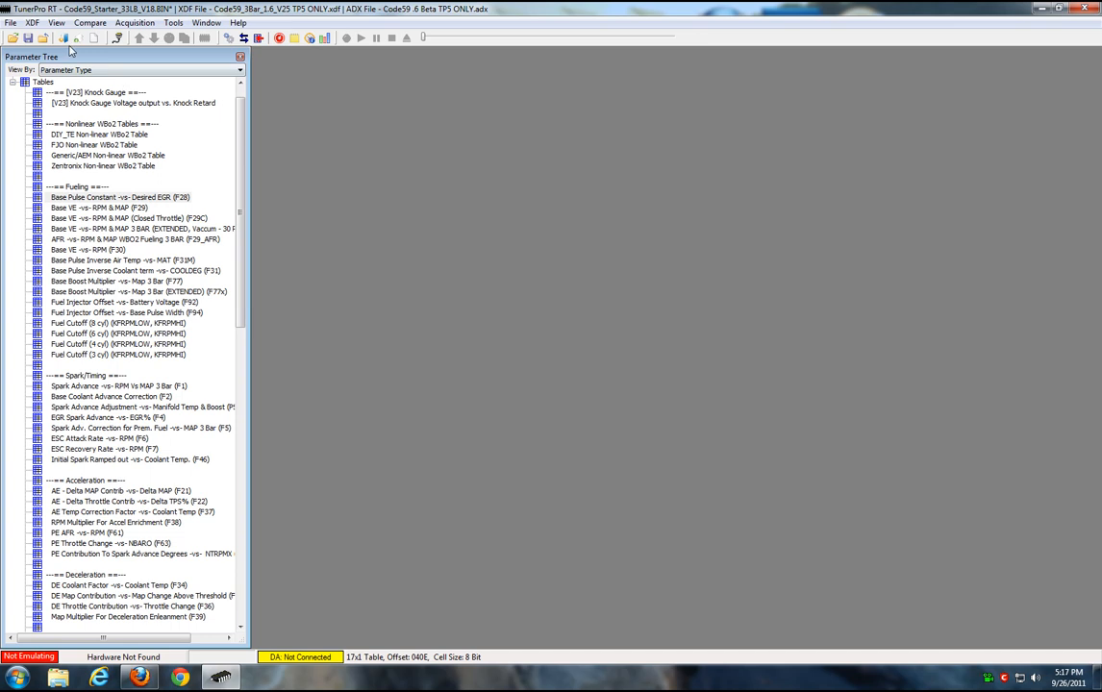
{"action": "left_click", "coordinate": [29, 39]}
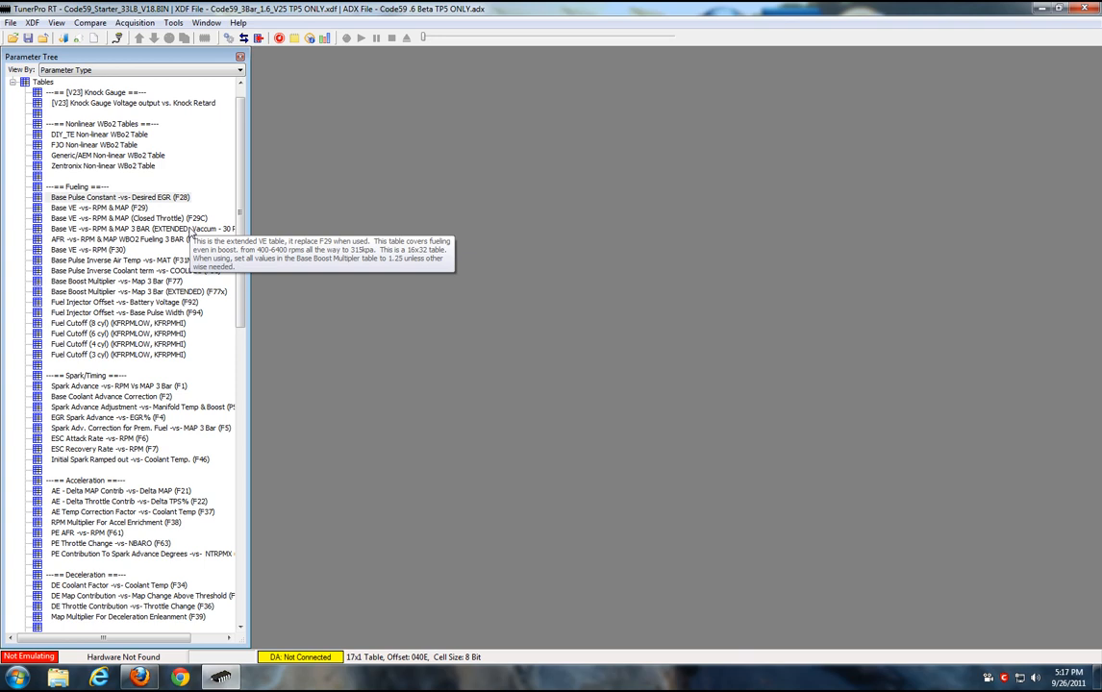
- Open the Base VE -vs- RPM (F30) table, check the VE/Fuel option flags, and close the table
{"action": "double_click", "coordinate": [96, 248]}
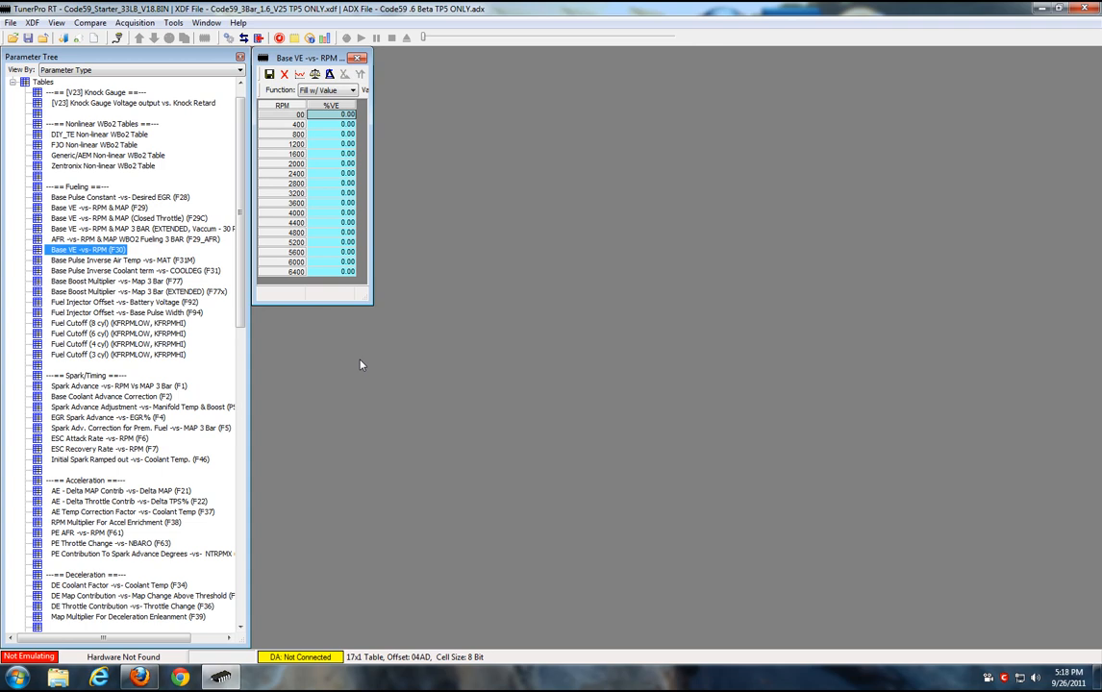
{"action": "left_click", "coordinate": [240, 83]}
{"action": "left_click", "coordinate": [15, 96]}
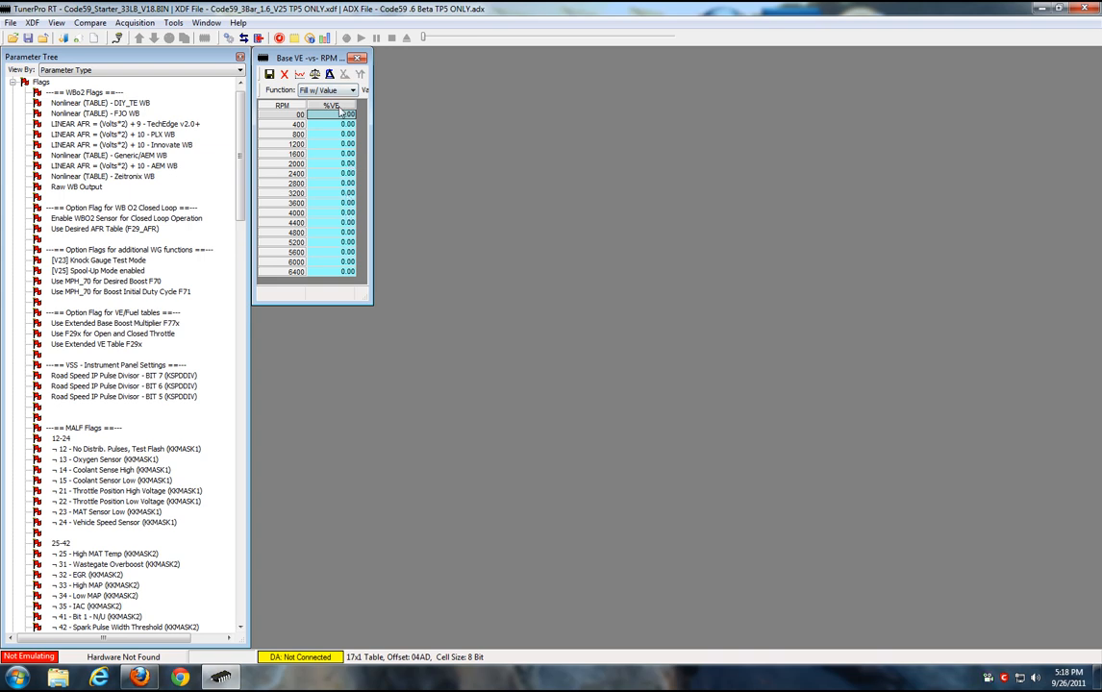
{"action": "left_click", "coordinate": [356, 58]}
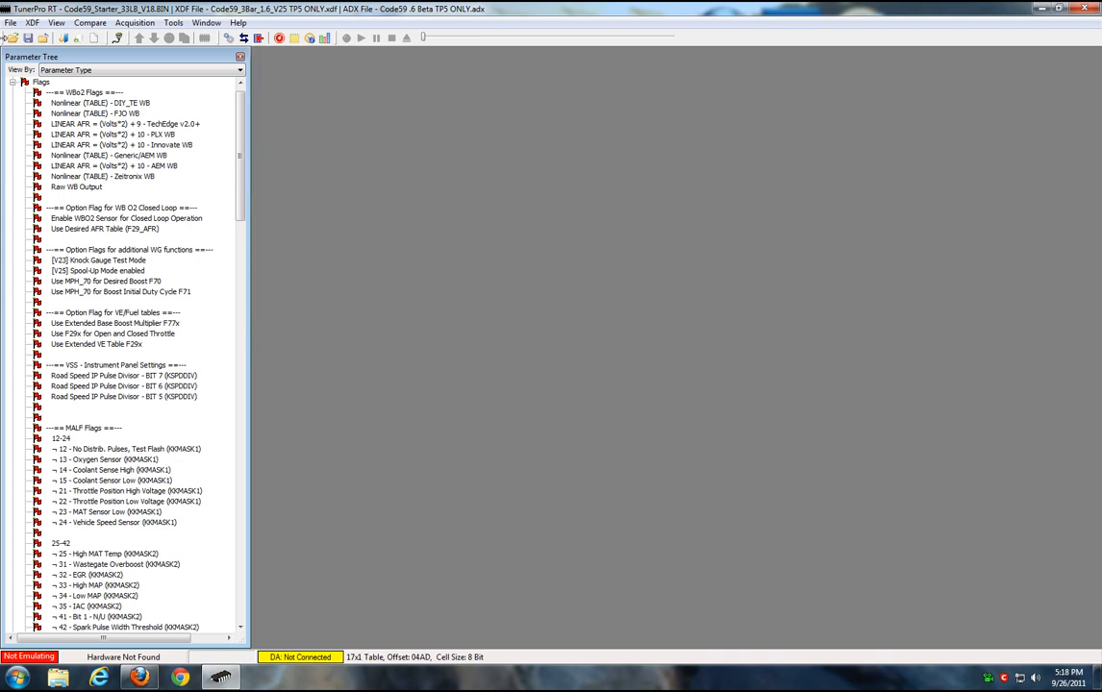
{"action": "left_click", "coordinate": [12, 82]}
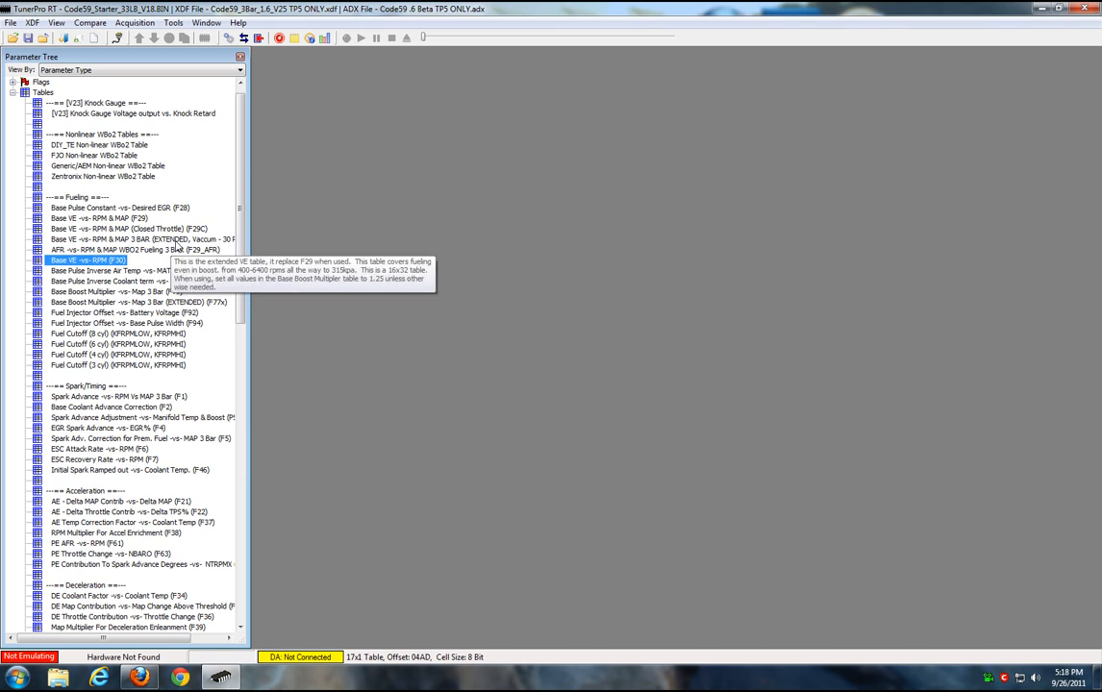
- Open the extended Base VE 3 BAR (F29x) table and offset the 400 to 800 RPM cells in columns 31 to 51 by -5
{"action": "double_click", "coordinate": [176, 240]}
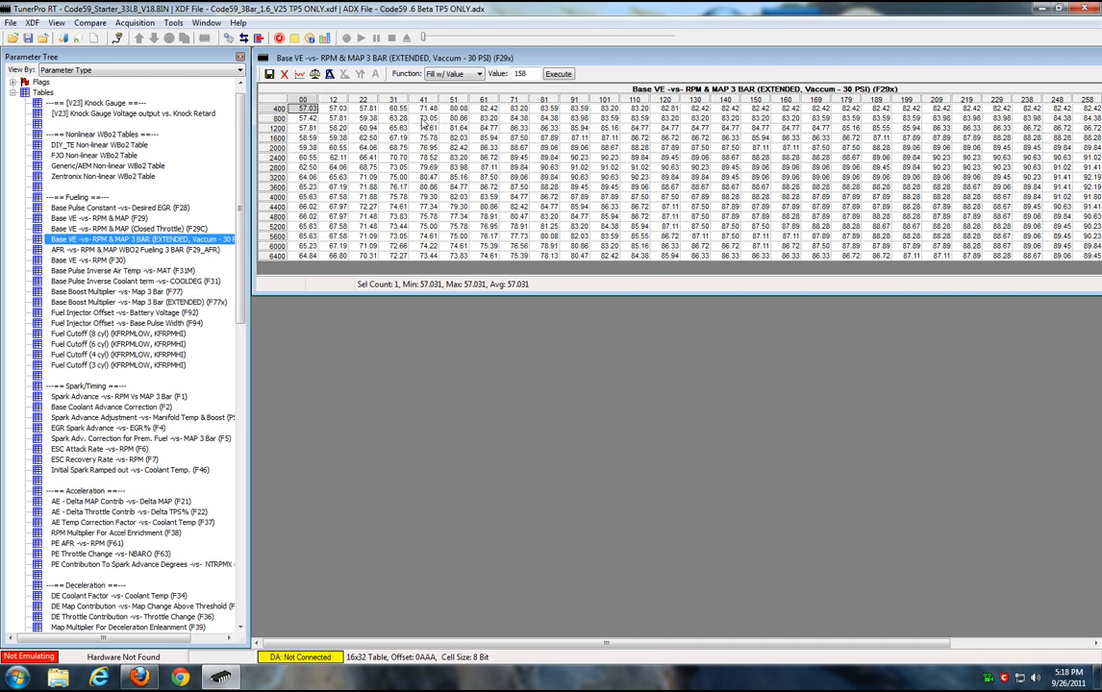
{"action": "left_click_drag", "start_coordinate": [394, 108], "coordinate": [452, 123]}
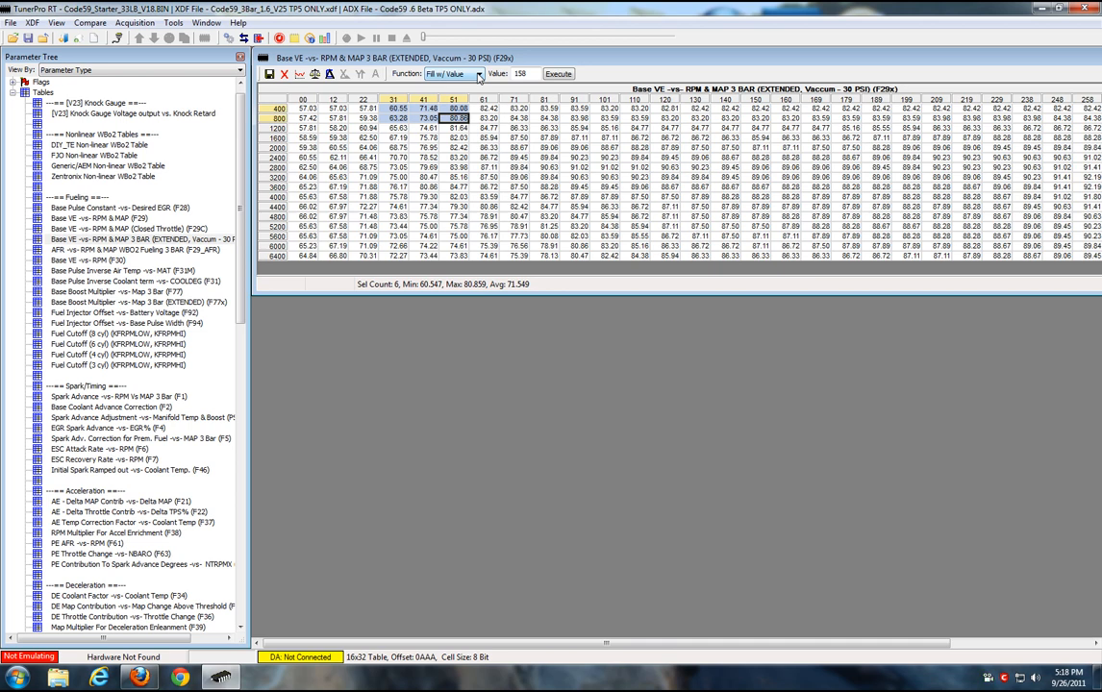
{"action": "left_click", "coordinate": [479, 76]}
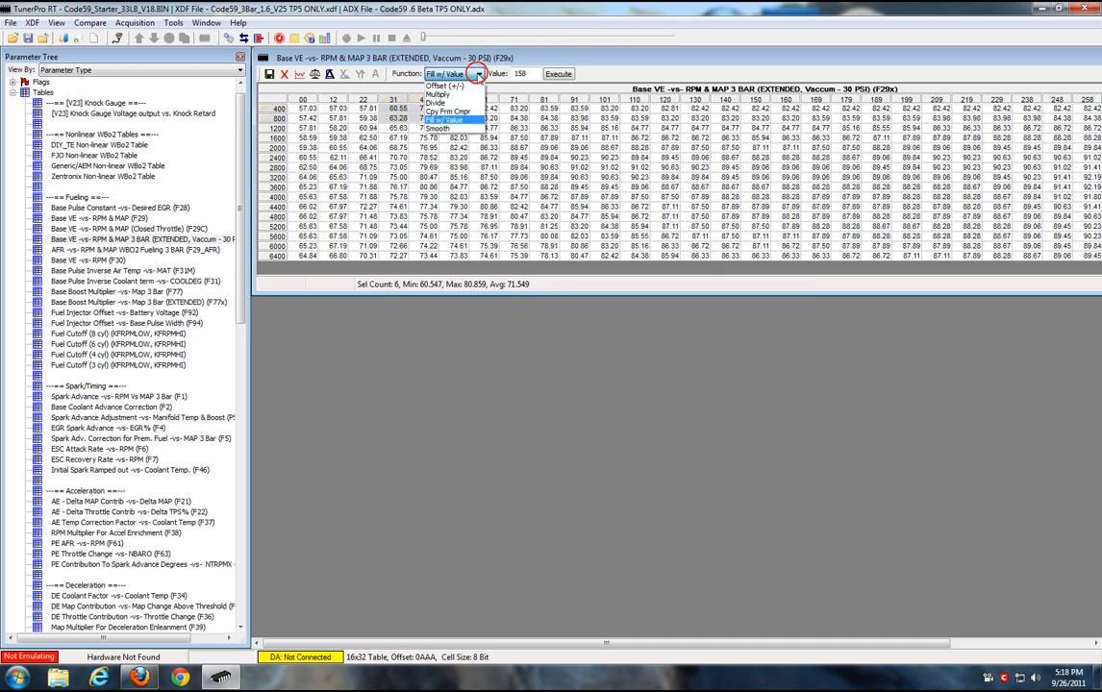
{"action": "left_click", "coordinate": [466, 86]}
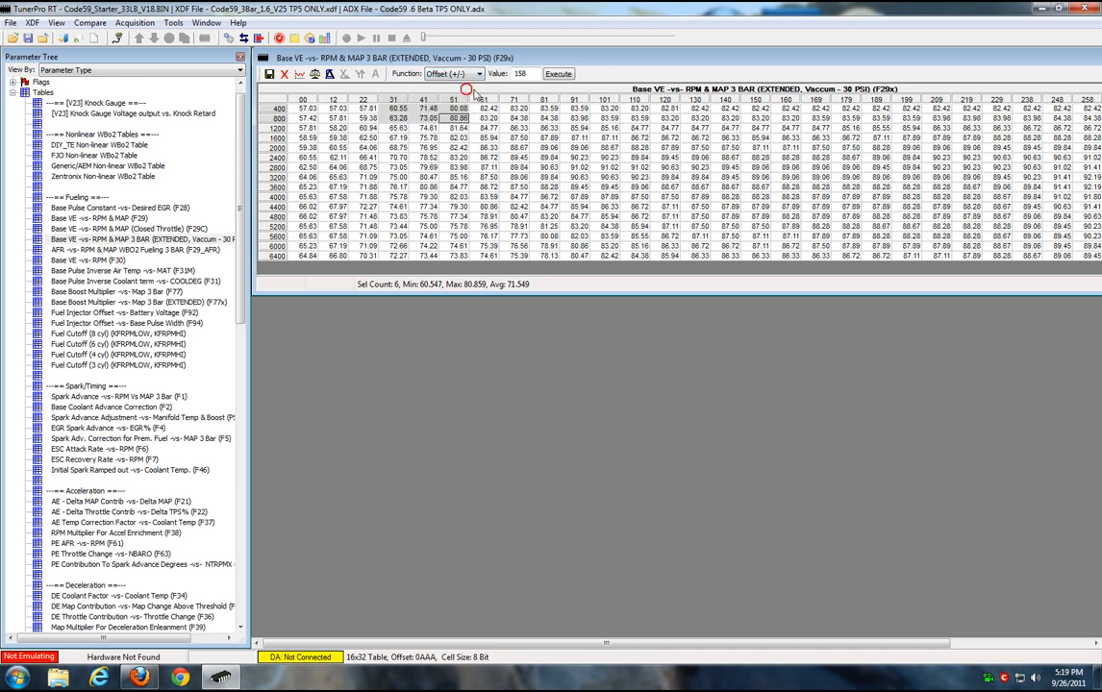
{"action": "left_click", "coordinate": [524, 74]}
{"action": "type", "text": "5"}
{"action": "left_click", "coordinate": [517, 74]}
{"action": "type", "text": "-"}
{"action": "left_click", "coordinate": [557, 74]}
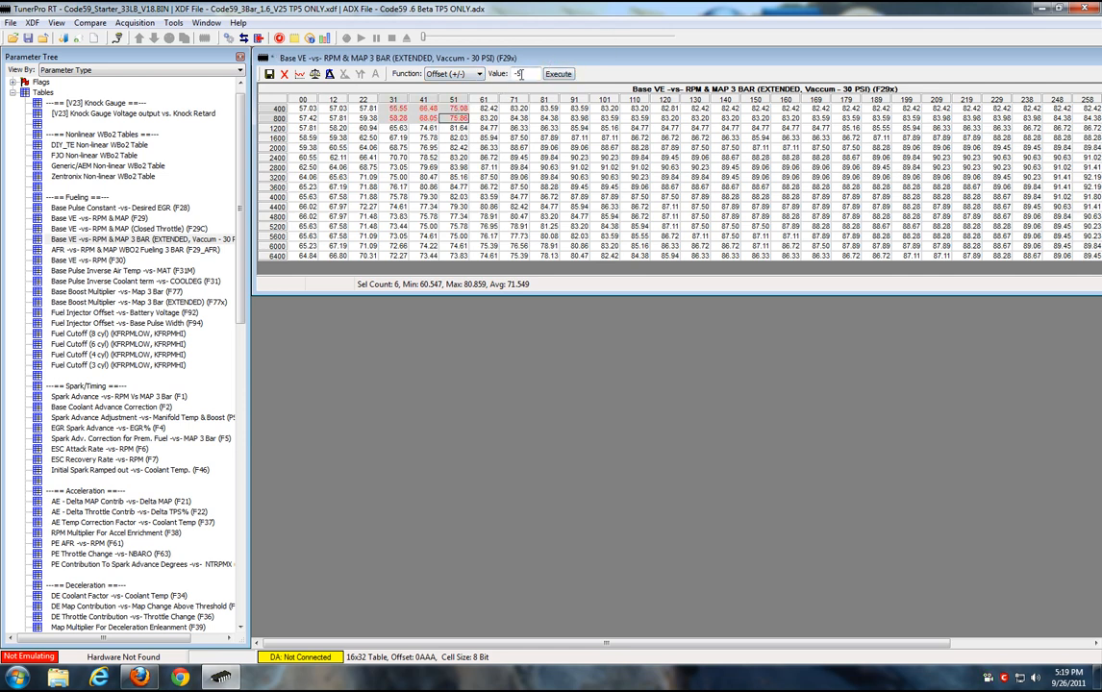
- Offset the same six VE cells by 5
{"action": "left_click", "coordinate": [517, 74]}
{"action": "key", "text": "BackSpace"}
{"action": "left_click", "coordinate": [559, 74]}
- Fill the selected 400 to 800 RPM cells in columns 31 to 51 with the value 55
{"action": "left_click", "coordinate": [445, 74]}
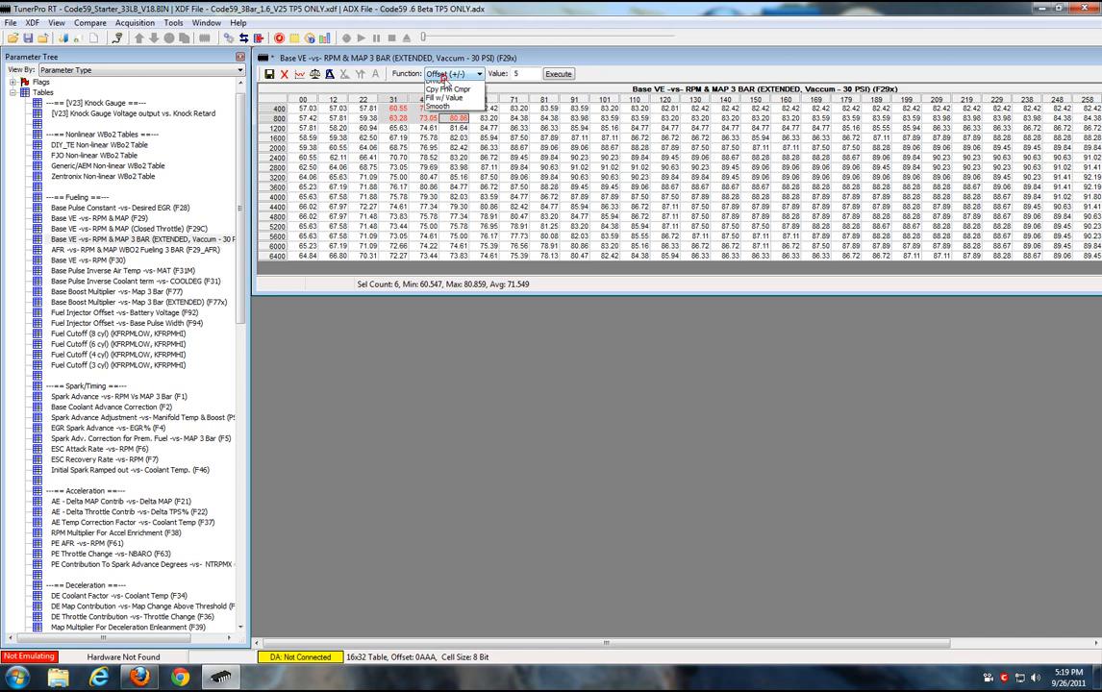
{"action": "left_click", "coordinate": [443, 120]}
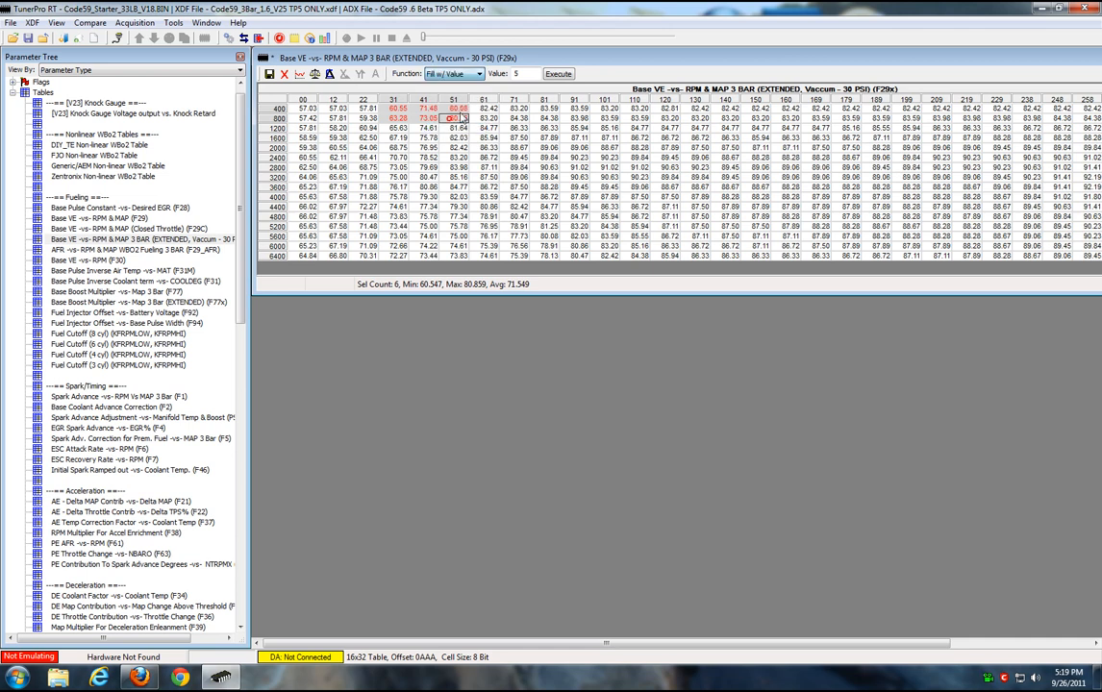
{"action": "double_click", "coordinate": [526, 74]}
{"action": "type", "text": "55"}
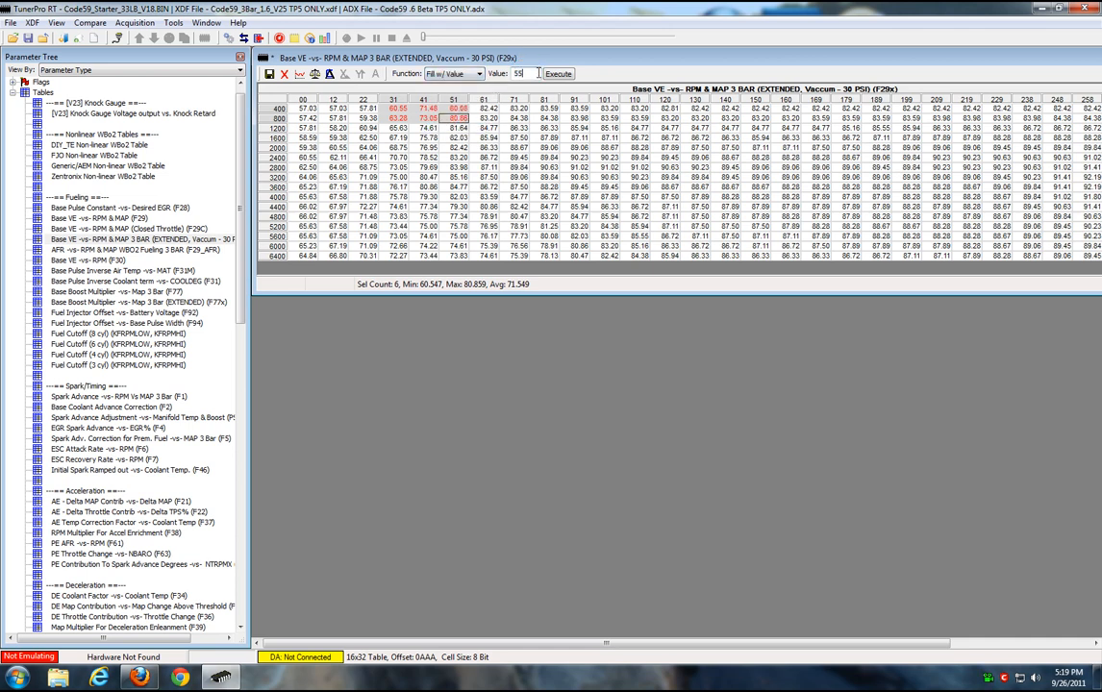
{"action": "left_click", "coordinate": [560, 74]}
- Try selecting different cell blocks, whole MAP columns, and whole RPM rows in the extended VE table
{"action": "mouse_move", "coordinate": [488, 138]}
{"action": "left_mouse_down"}
{"action": "mouse_move", "coordinate": [665, 198]}
{"action": "mouse_move", "coordinate": [605, 226]}
{"action": "mouse_move", "coordinate": [304, 159]}
{"action": "mouse_move", "coordinate": [639, 133]}
{"action": "mouse_move", "coordinate": [764, 193]}
{"action": "mouse_move", "coordinate": [539, 159]}
{"action": "mouse_move", "coordinate": [431, 121]}
{"action": "mouse_move", "coordinate": [488, 144]}
{"action": "left_mouse_up"}
{"action": "left_click_drag", "start_coordinate": [728, 147], "coordinate": [875, 235]}
{"action": "left_click_drag", "start_coordinate": [870, 128], "coordinate": [604, 235]}
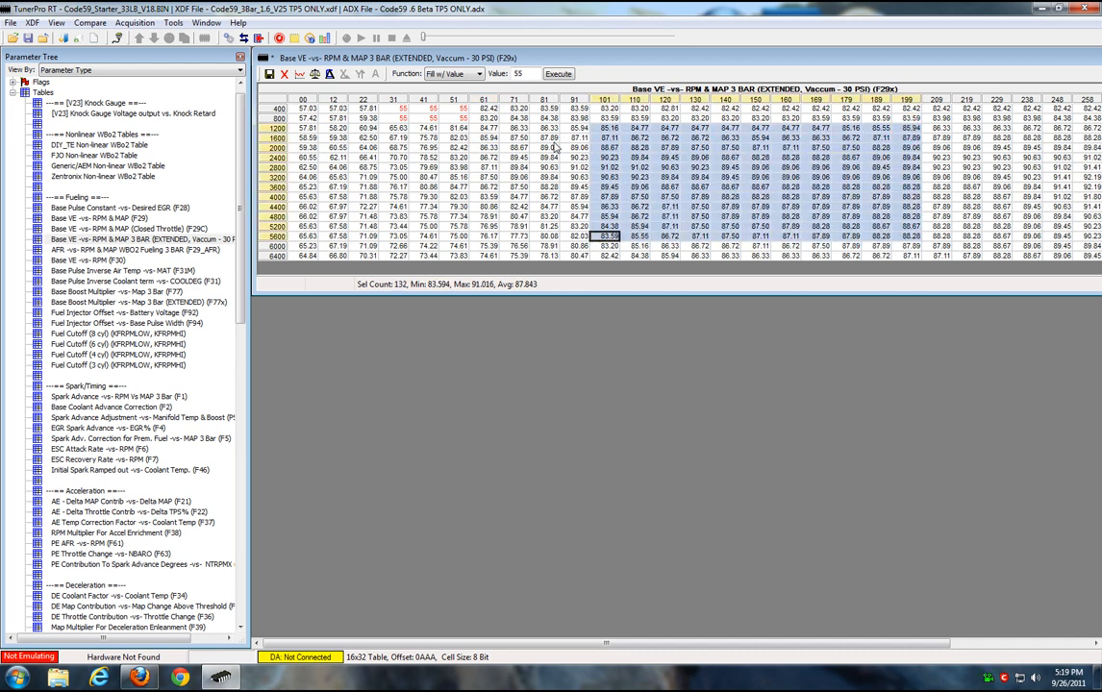
{"action": "left_click_drag", "start_coordinate": [493, 127], "coordinate": [676, 231]}
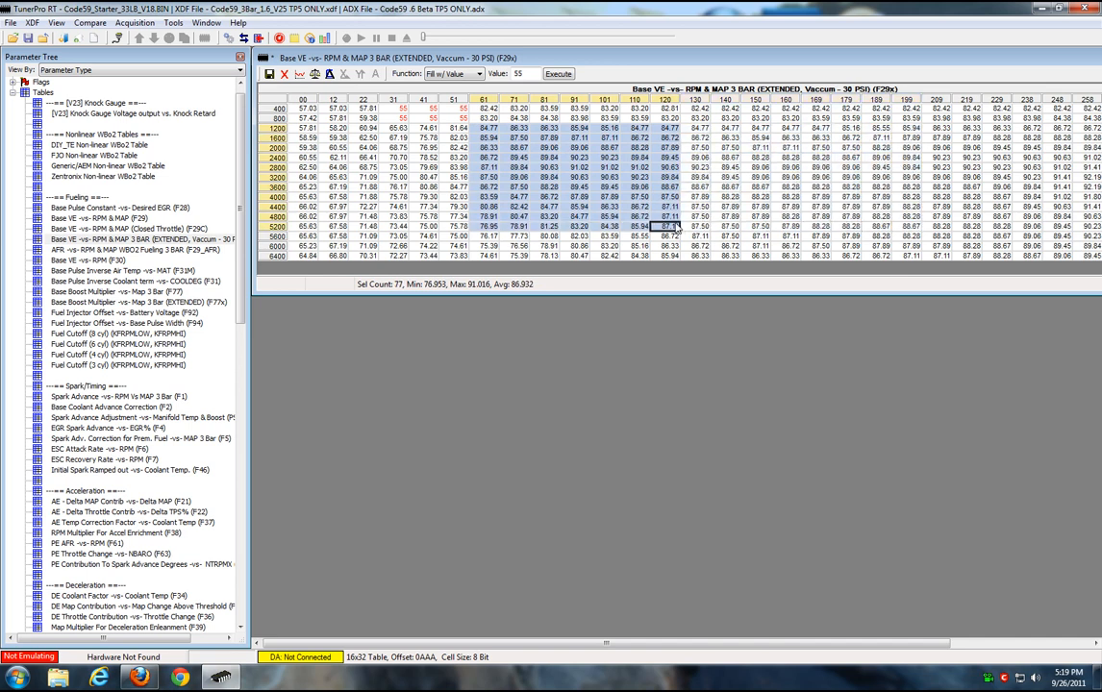
{"action": "left_click", "coordinate": [696, 100]}
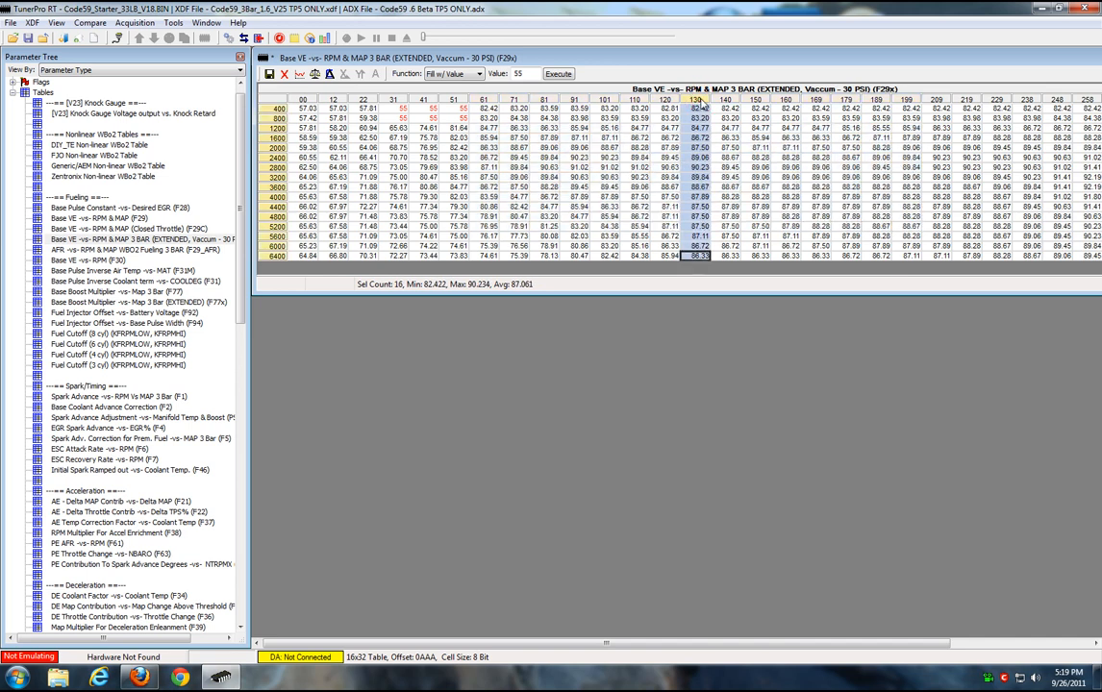
{"action": "left_click", "coordinate": [638, 100]}
{"action": "left_click", "coordinate": [273, 180]}
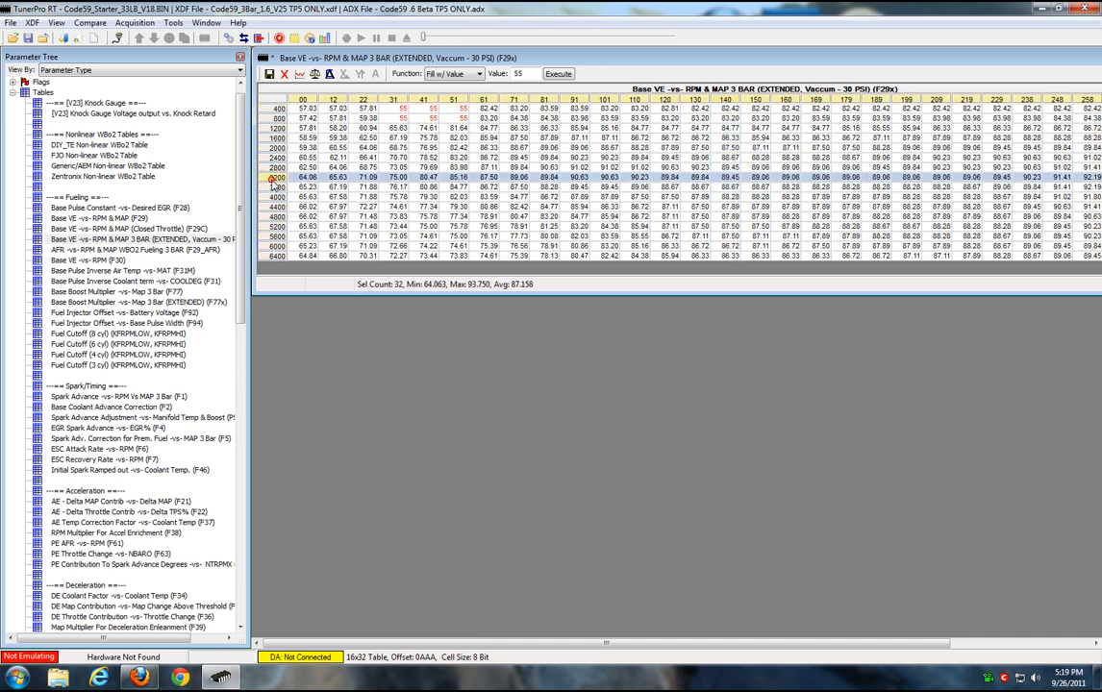
{"action": "left_click", "coordinate": [274, 137]}
{"action": "left_click", "coordinate": [571, 100]}
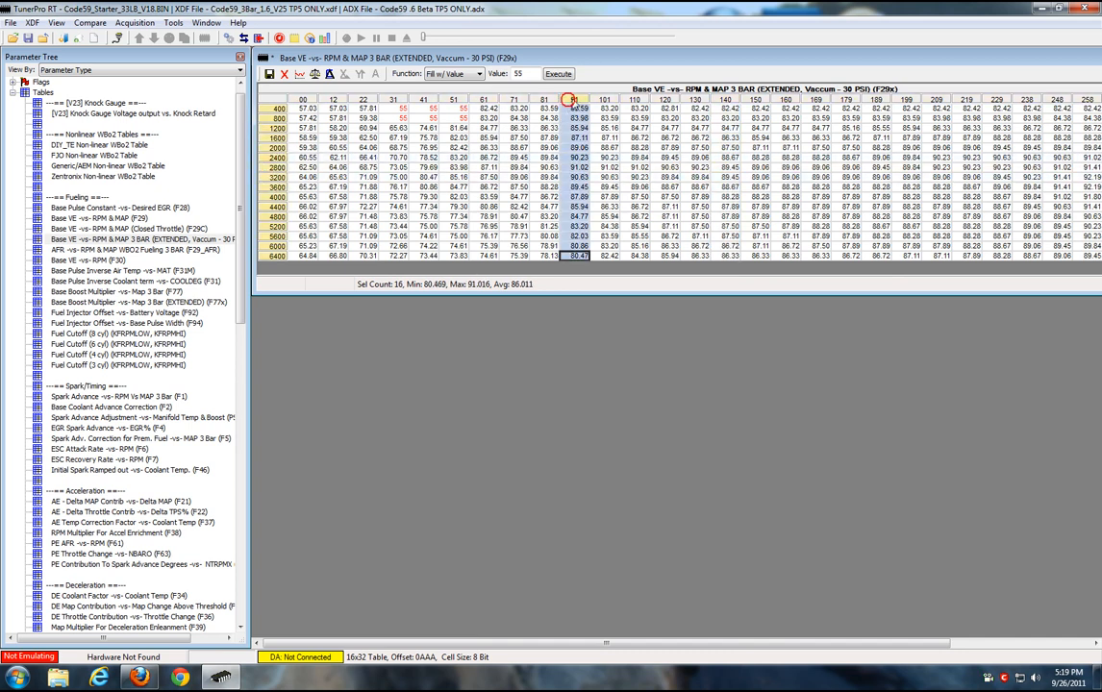
{"action": "left_click", "coordinate": [634, 100]}
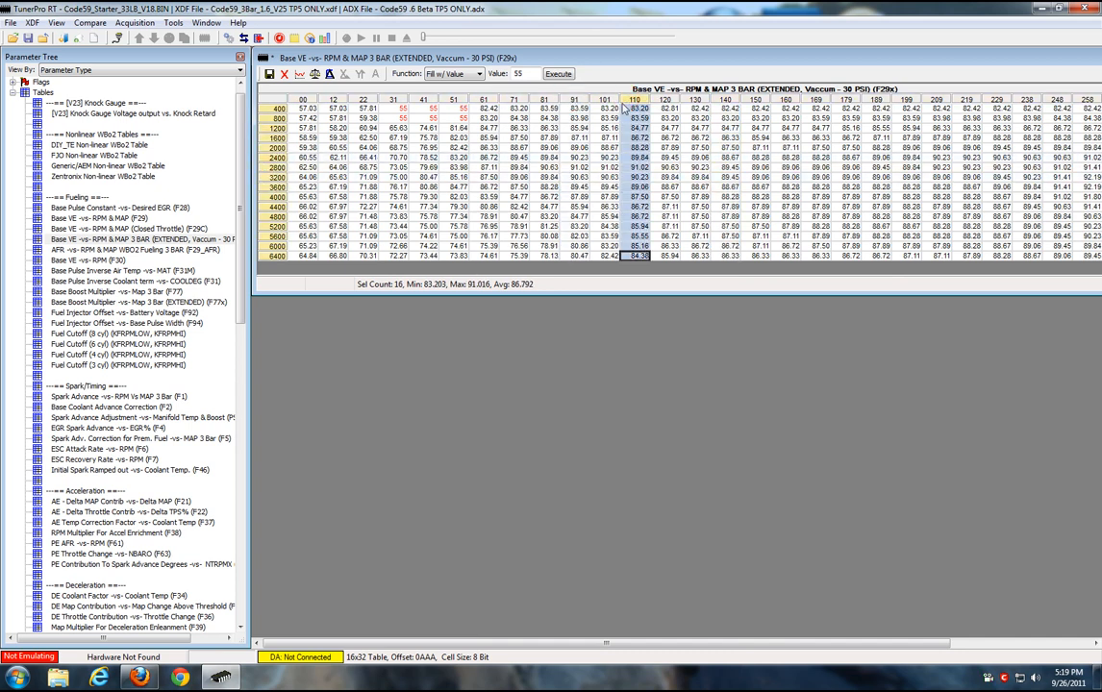
- Fill the entire 5200 RPM row of the extended VE table with the value 90
{"action": "left_click", "coordinate": [276, 227]}
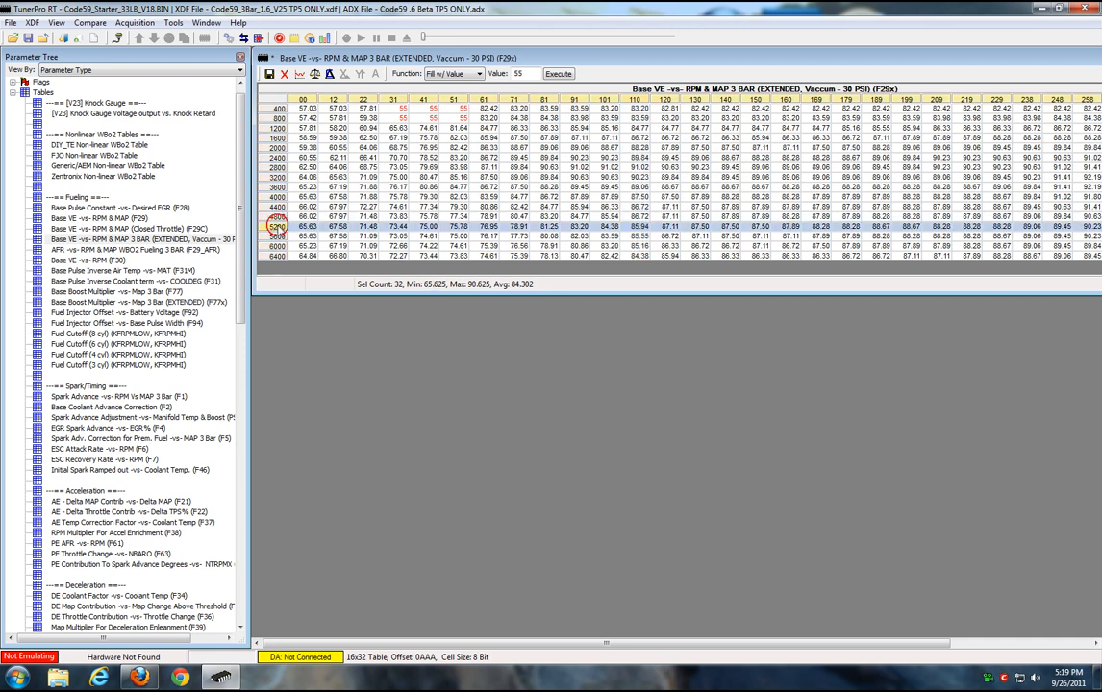
{"action": "double_click", "coordinate": [525, 73]}
{"action": "type", "text": "90"}
{"action": "left_click", "coordinate": [558, 74]}
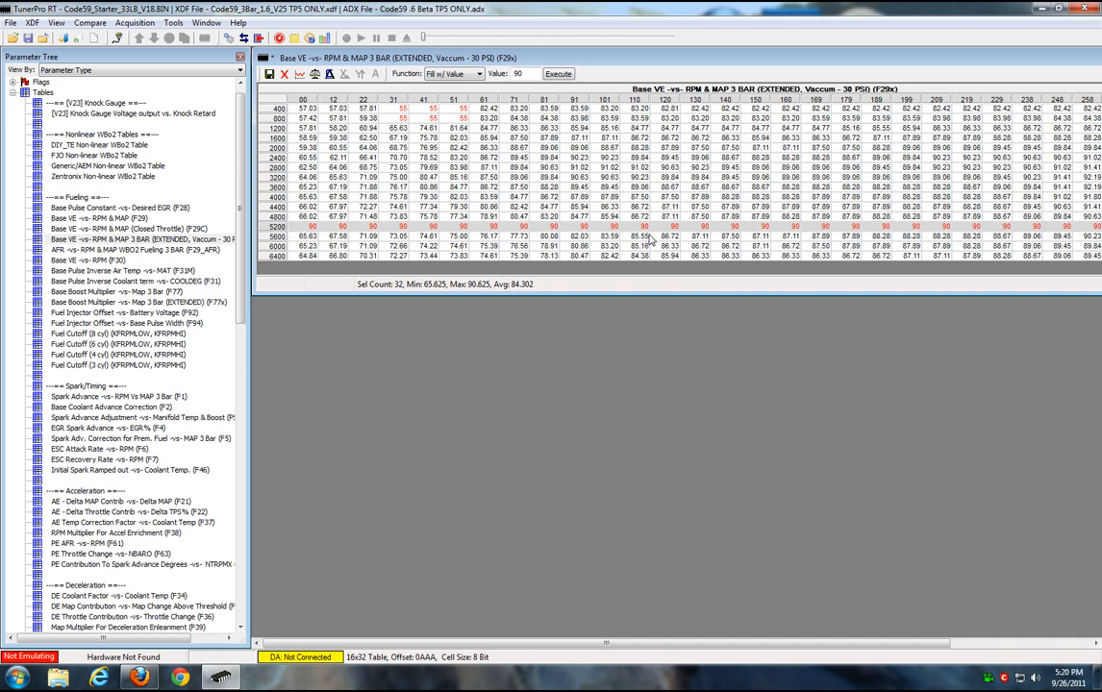
- Close the extended Base VE table without committing its changes to the bin
{"action": "left_click", "coordinate": [776, 169]}
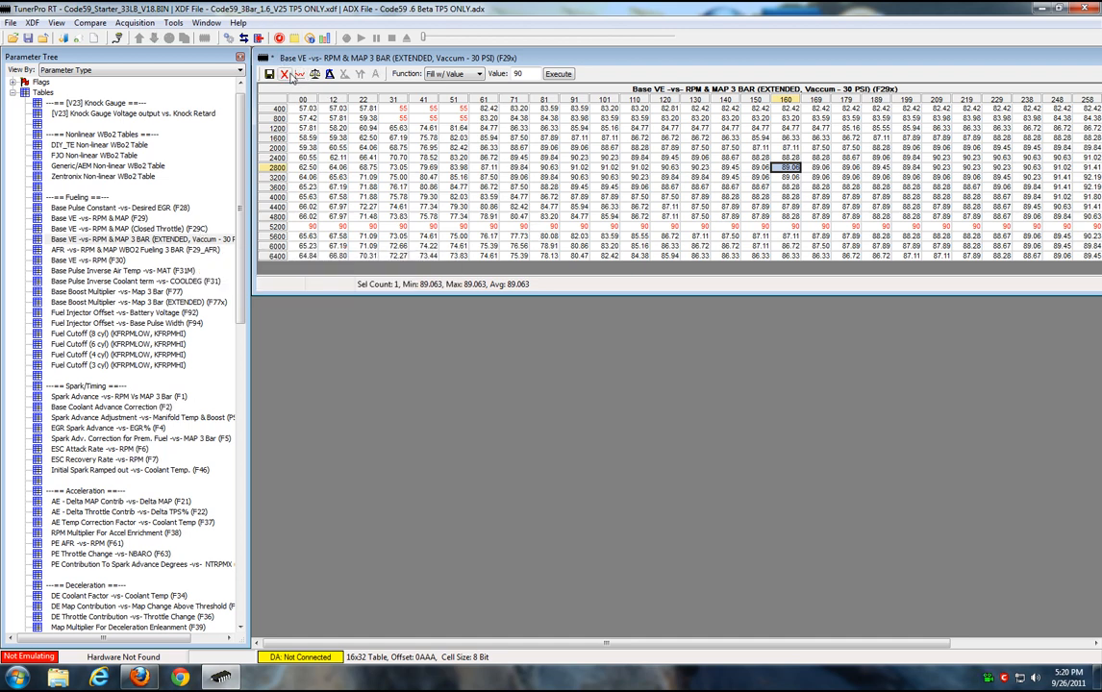
{"action": "double_click", "coordinate": [260, 58]}
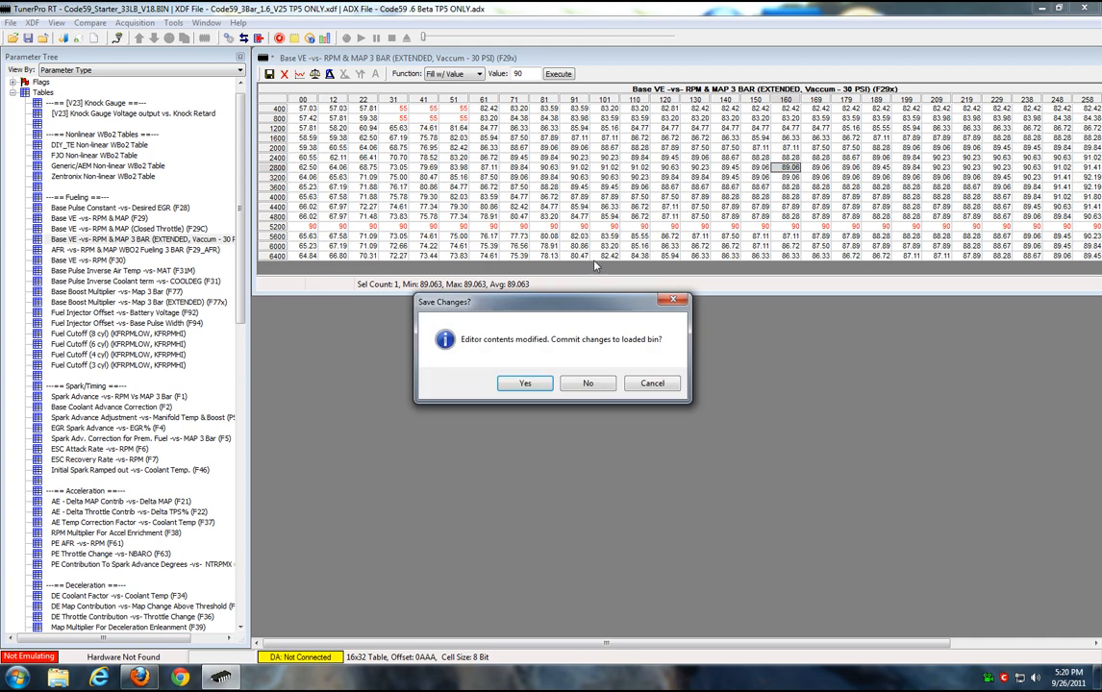
{"action": "left_click", "coordinate": [585, 382]}
{"action": "scroll", "coordinate": [217, 173], "scroll_direction": "up", "scroll_amount": 1}
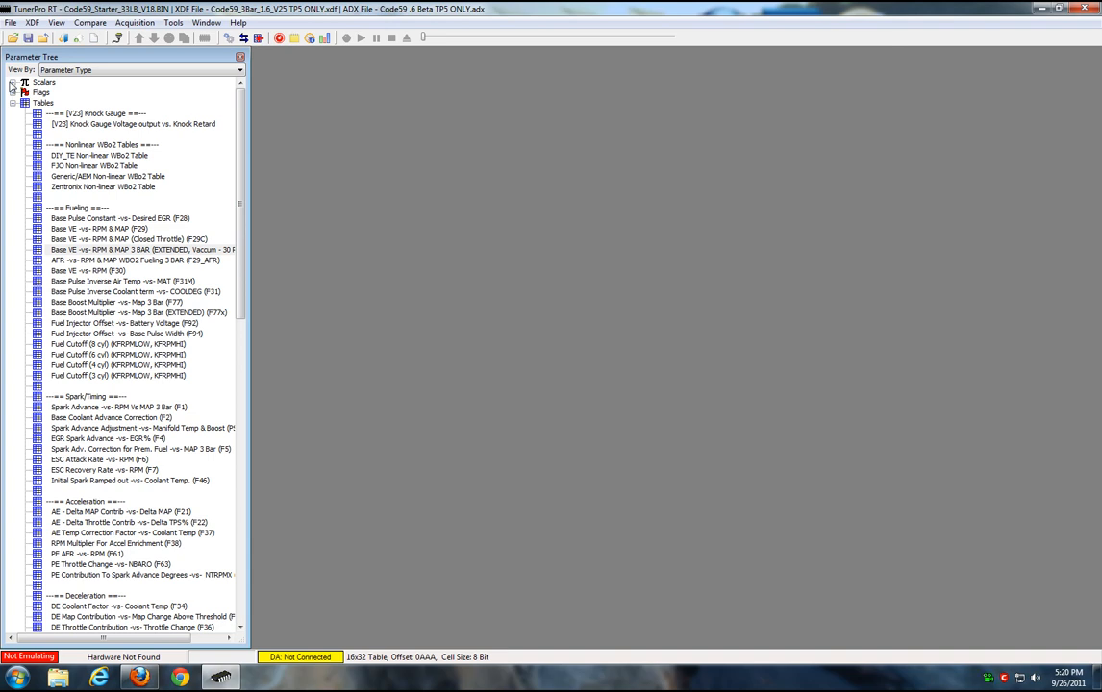
- Look through the Scalars parameters from boost spool-up to power enrichment and collapse the Scalars group
{"action": "left_click", "coordinate": [12, 83]}
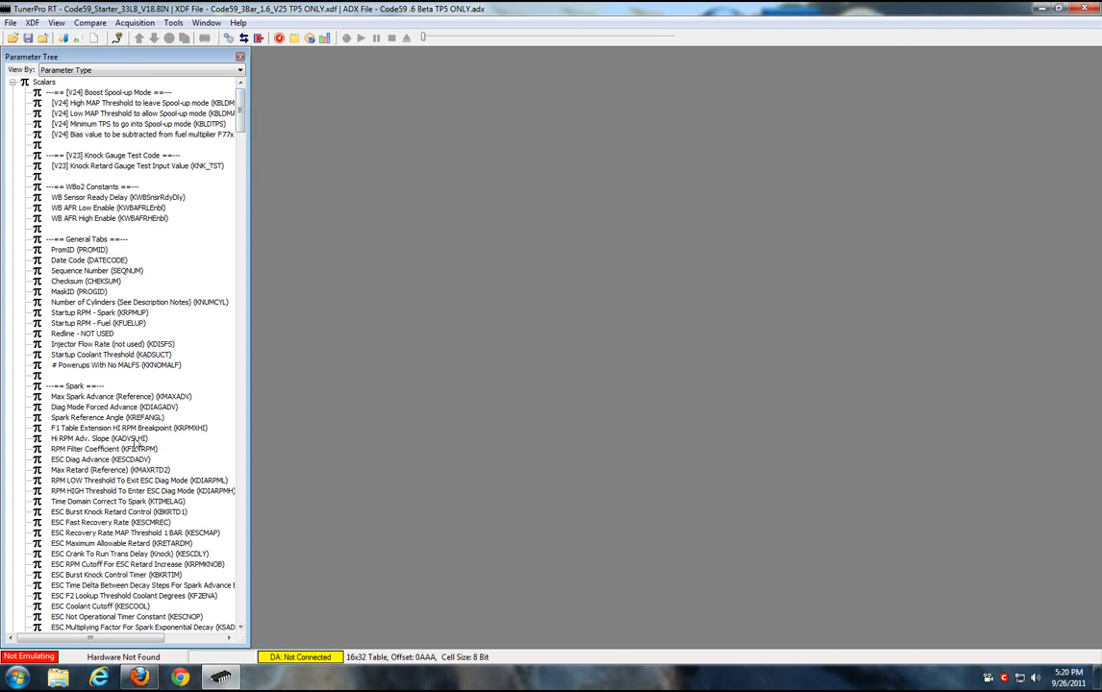
{"action": "left_click_drag", "start_coordinate": [240, 101], "coordinate": [260, 330]}
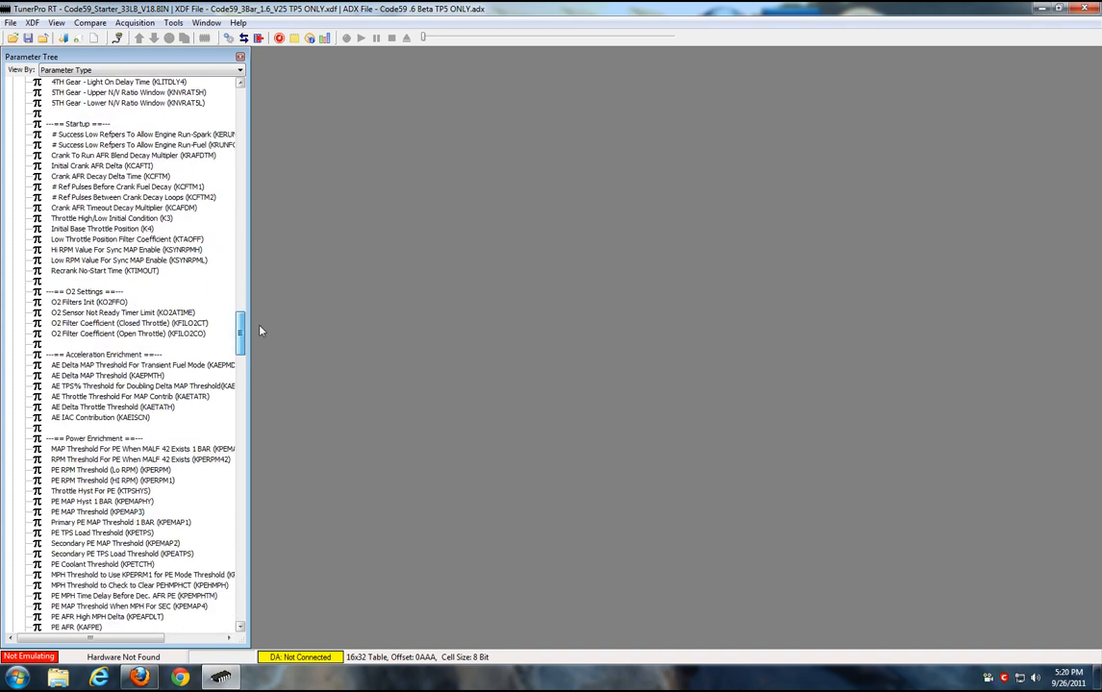
{"action": "scroll", "coordinate": [255, 251], "scroll_direction": "up", "scroll_amount": 4}
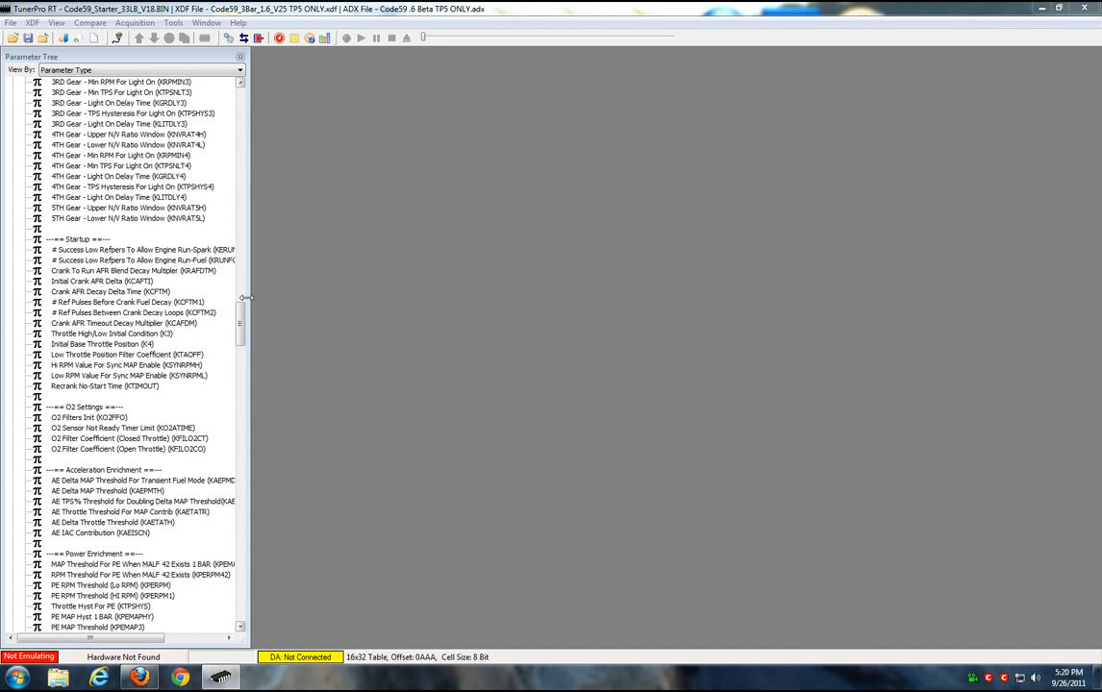
{"action": "left_click_drag", "start_coordinate": [239, 327], "coordinate": [243, 113]}
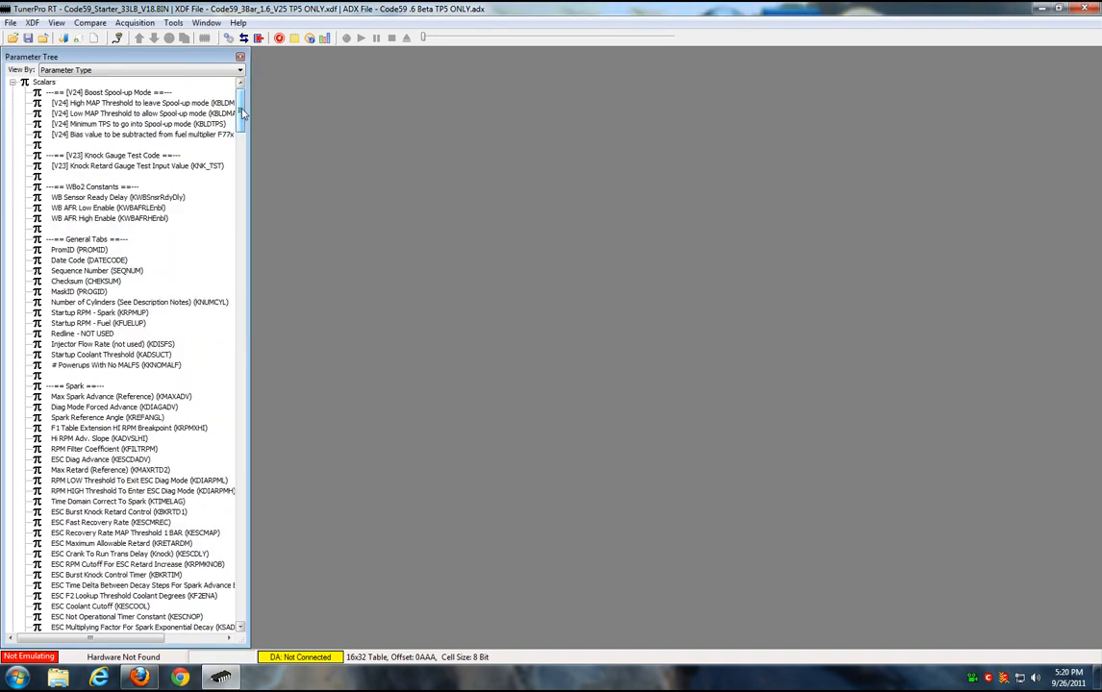
{"action": "left_click", "coordinate": [13, 81]}
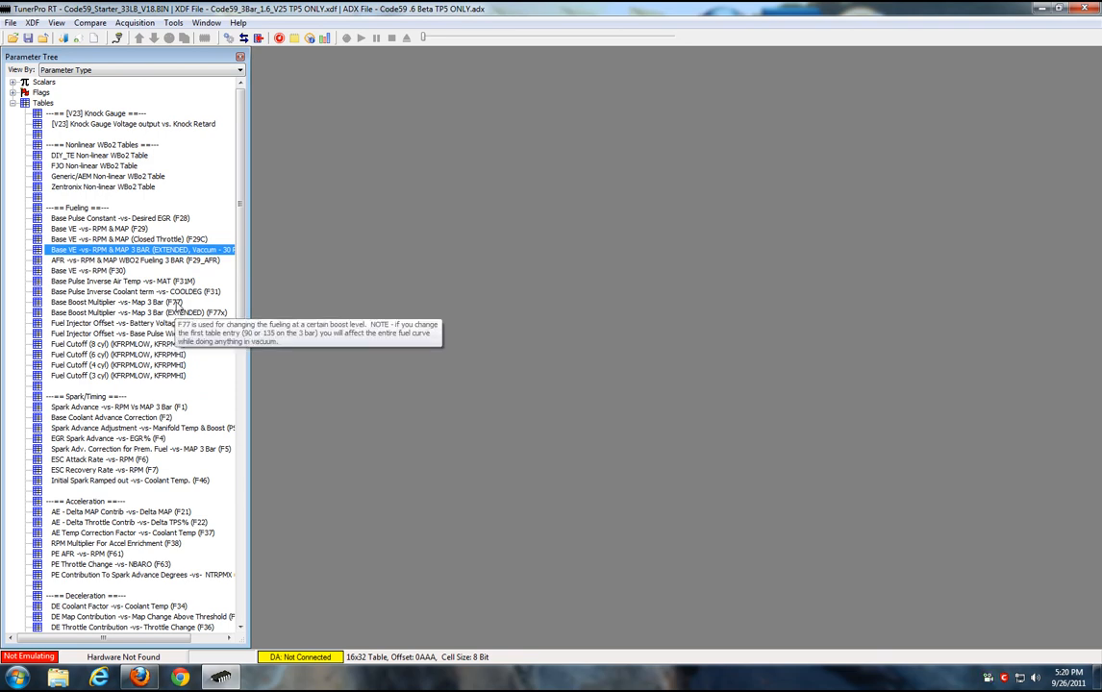
- View the Base Pulse Inverse Air Temp -vs- MAT (F31M) table in a widened window and close it
{"action": "double_click", "coordinate": [183, 282]}
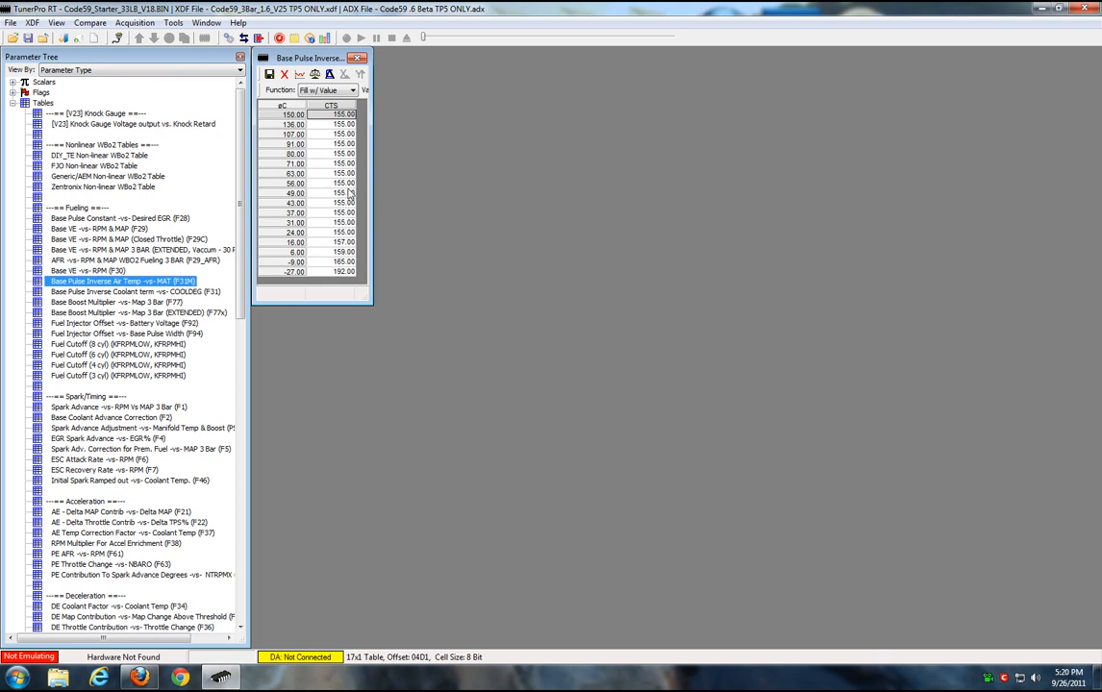
{"action": "left_click", "coordinate": [366, 97]}
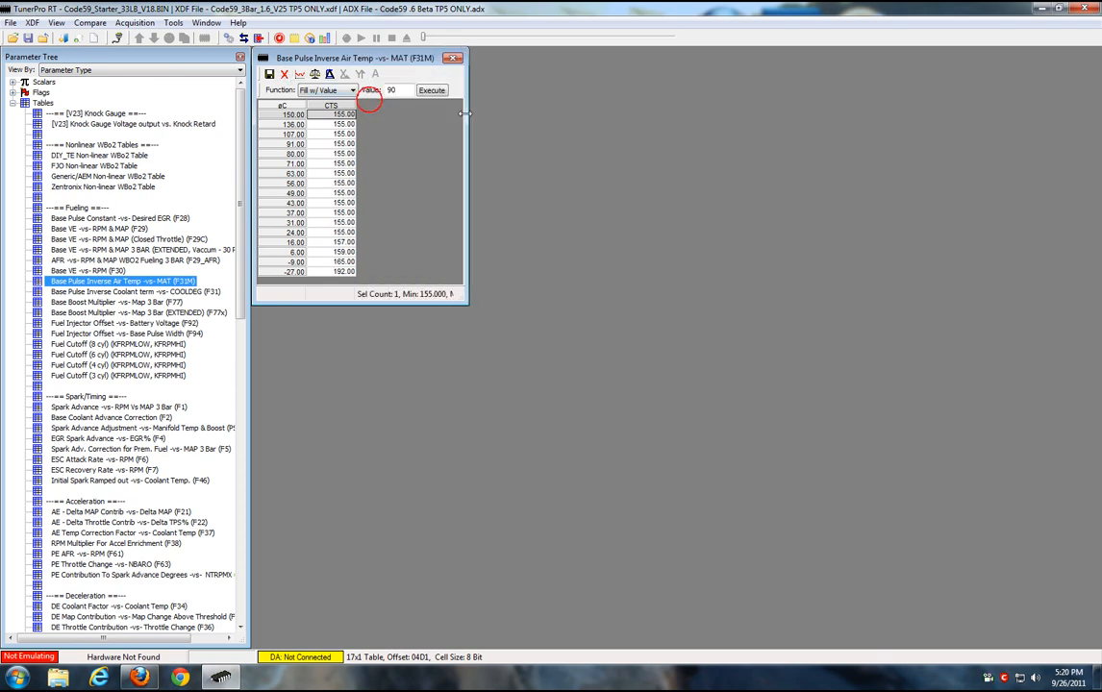
{"action": "left_click", "coordinate": [455, 60]}
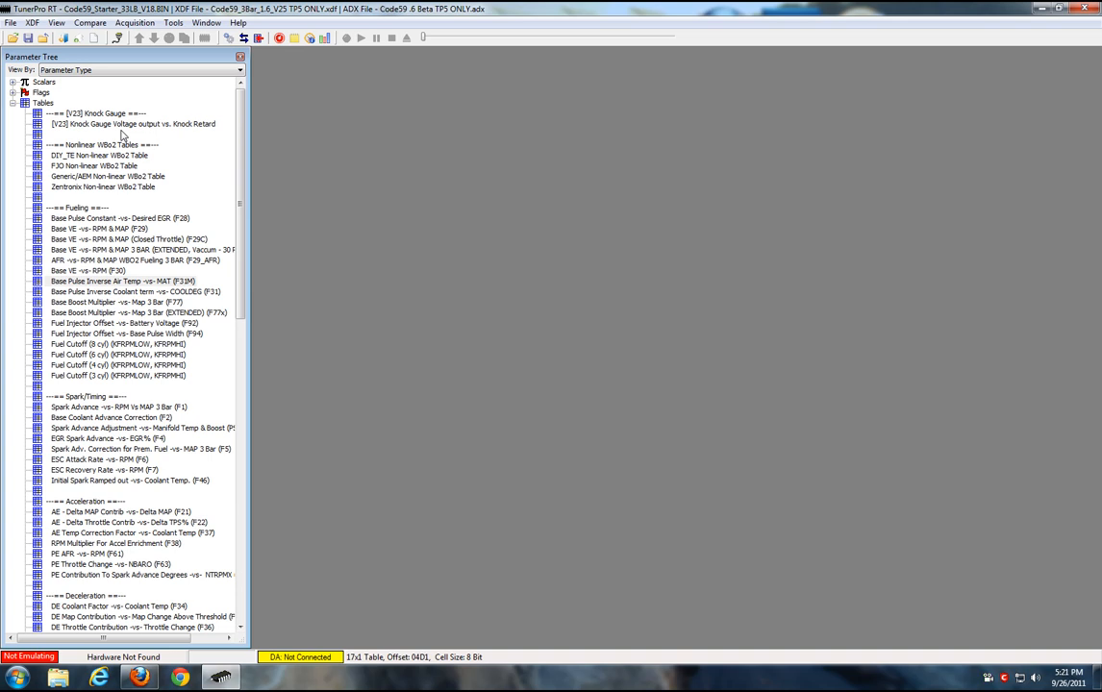
- Open the extended Base VE (F29x), Spark Advance (F1) and extended Base Boost Multiplier (F77x) tables for viewing
{"action": "mouse_move", "coordinate": [185, 253]}
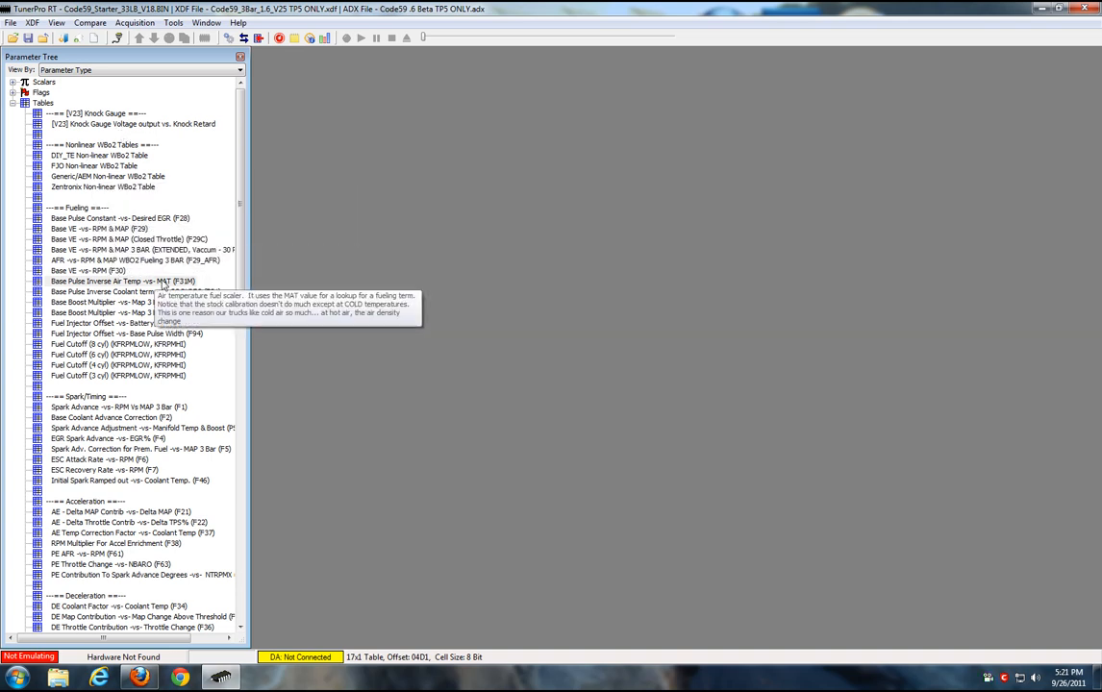
{"action": "double_click", "coordinate": [186, 250]}
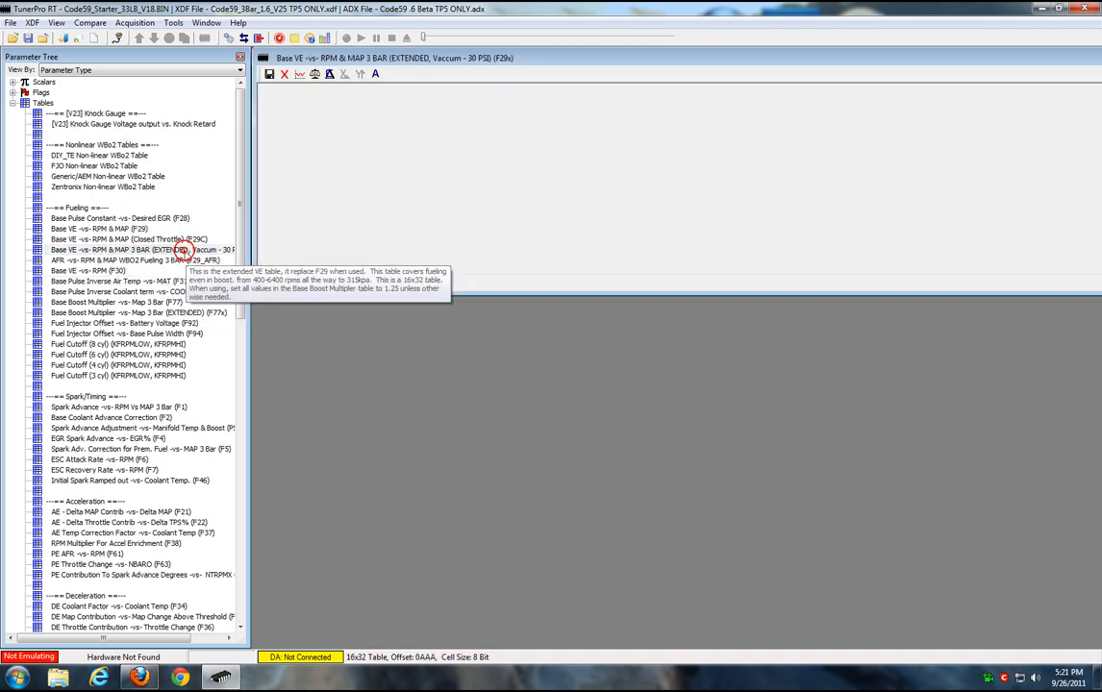
{"action": "double_click", "coordinate": [166, 407]}
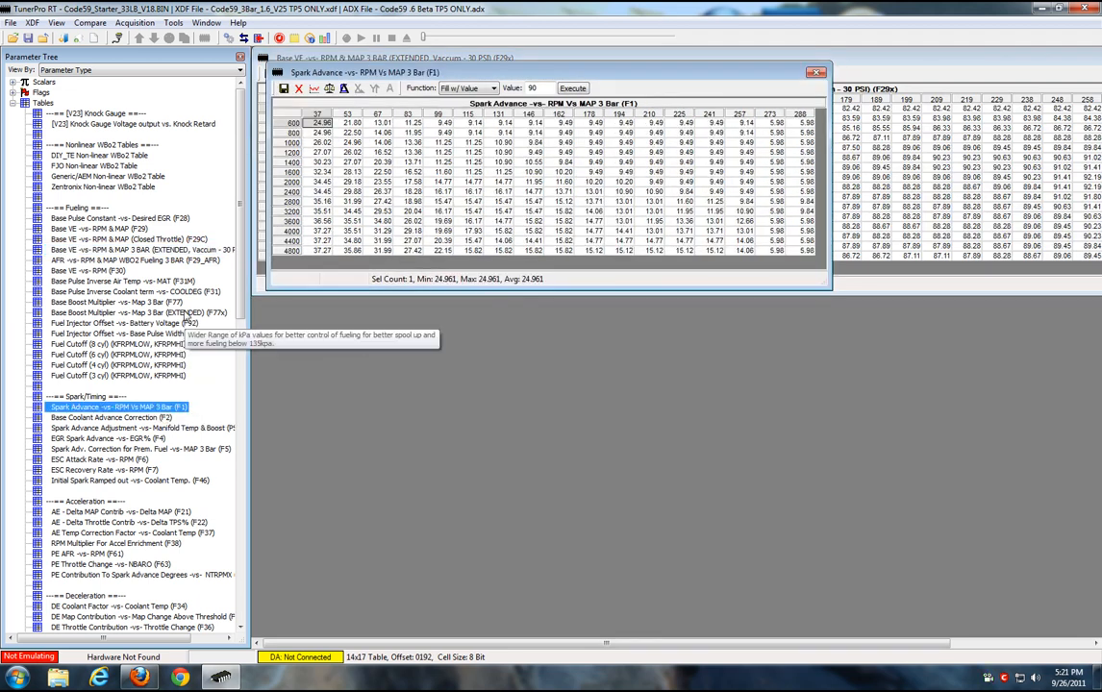
{"action": "double_click", "coordinate": [185, 313]}
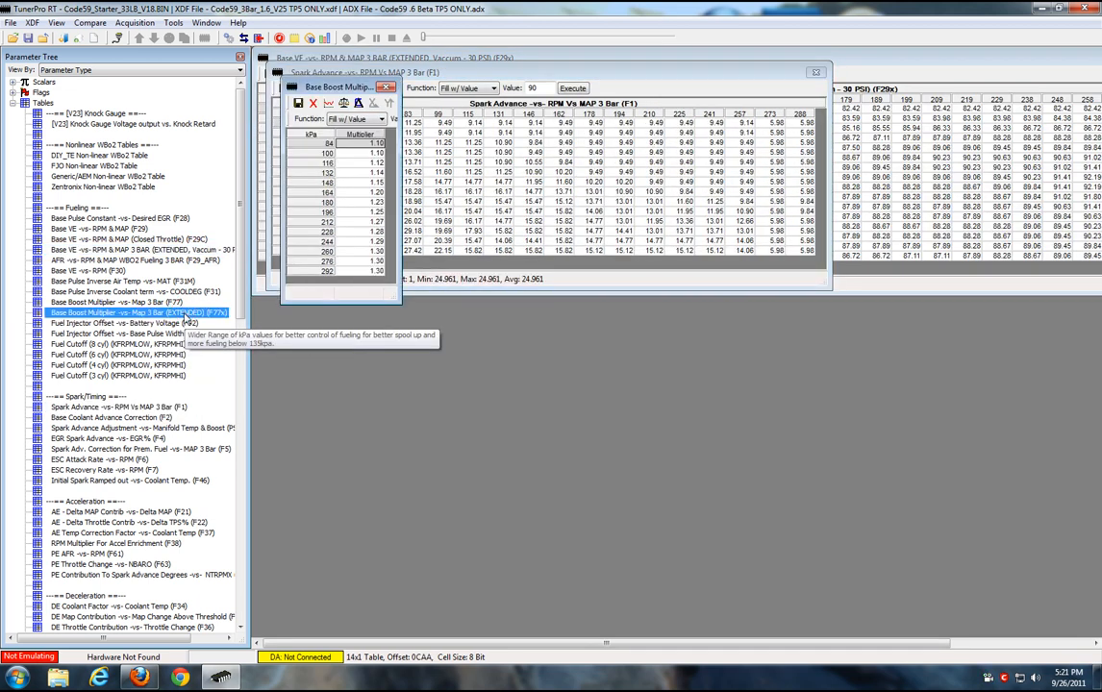
- Open the IAC RPM Error Deadband tables for Park/Neutral (F17) and for Drive (F16)
{"action": "scroll", "coordinate": [120, 503], "scroll_direction": "down", "scroll_amount": 6}
{"action": "scroll", "coordinate": [120, 503], "scroll_direction": "down", "scroll_amount": 2}
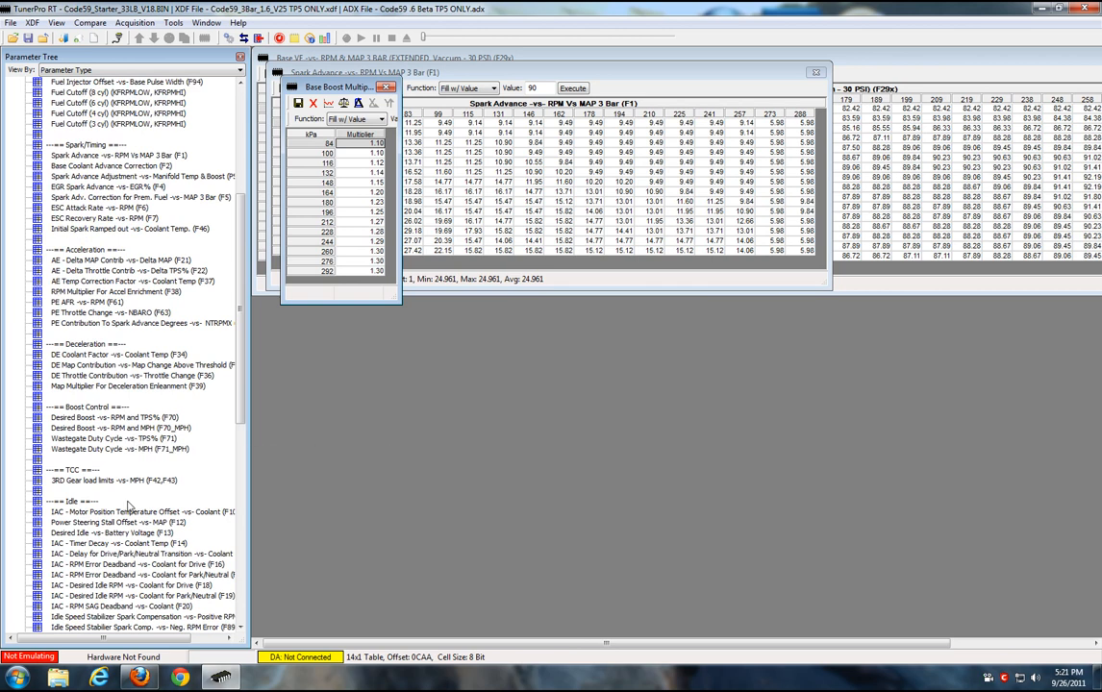
{"action": "double_click", "coordinate": [197, 575]}
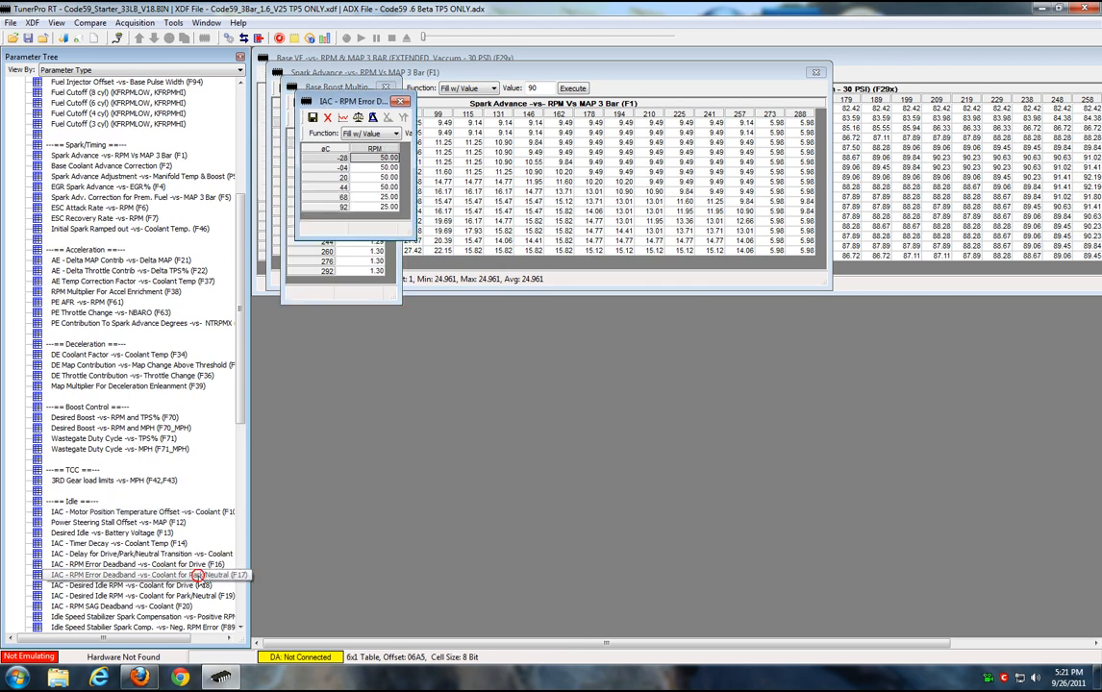
{"action": "double_click", "coordinate": [197, 565]}
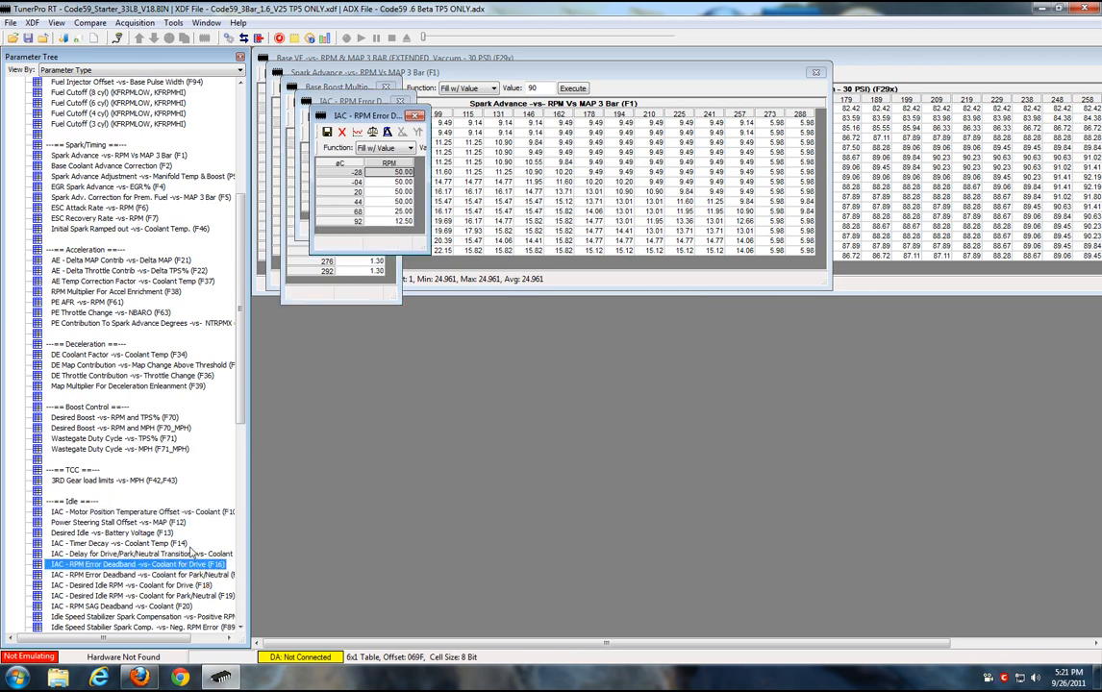
- Open the 3RD Gear load limits (F42,F43), Desired Boost (F70) and Wastegate Duty Cycle -vs- TPS% (F71) tables
{"action": "left_click", "coordinate": [132, 482]}
{"action": "double_click", "coordinate": [133, 484]}
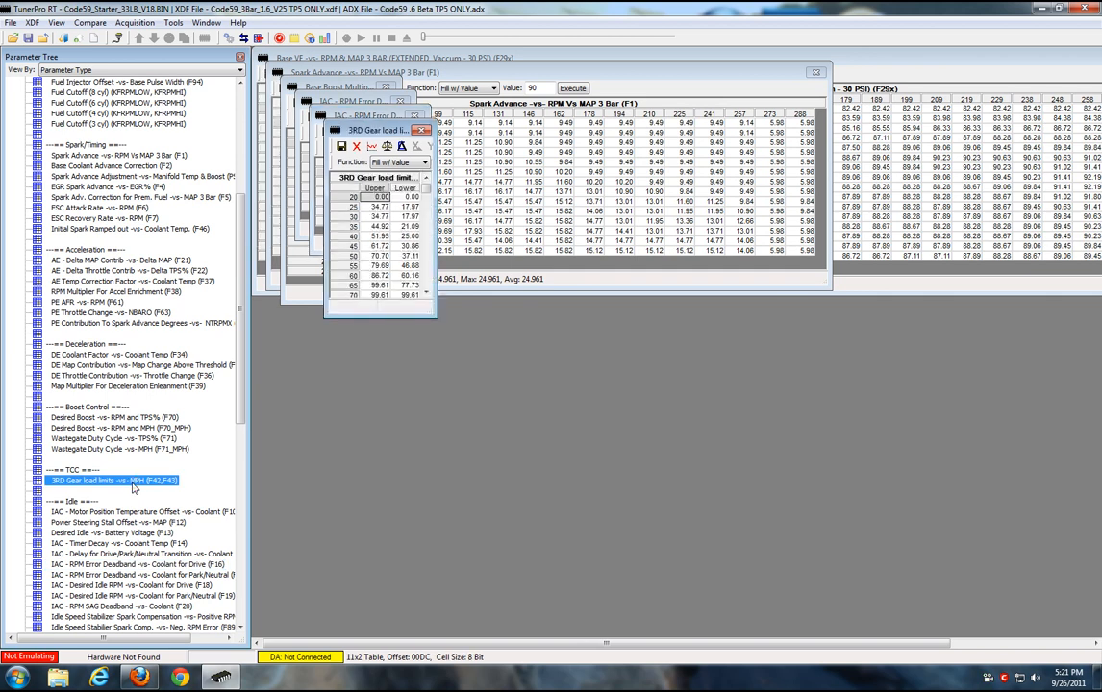
{"action": "double_click", "coordinate": [134, 417]}
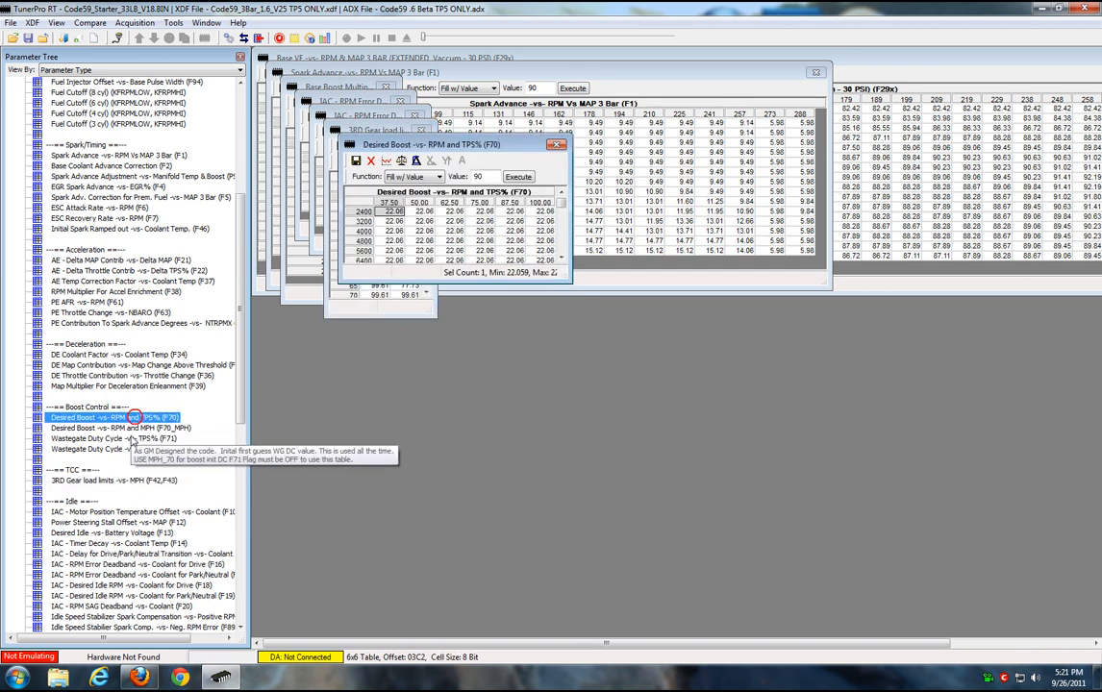
{"action": "double_click", "coordinate": [123, 438]}
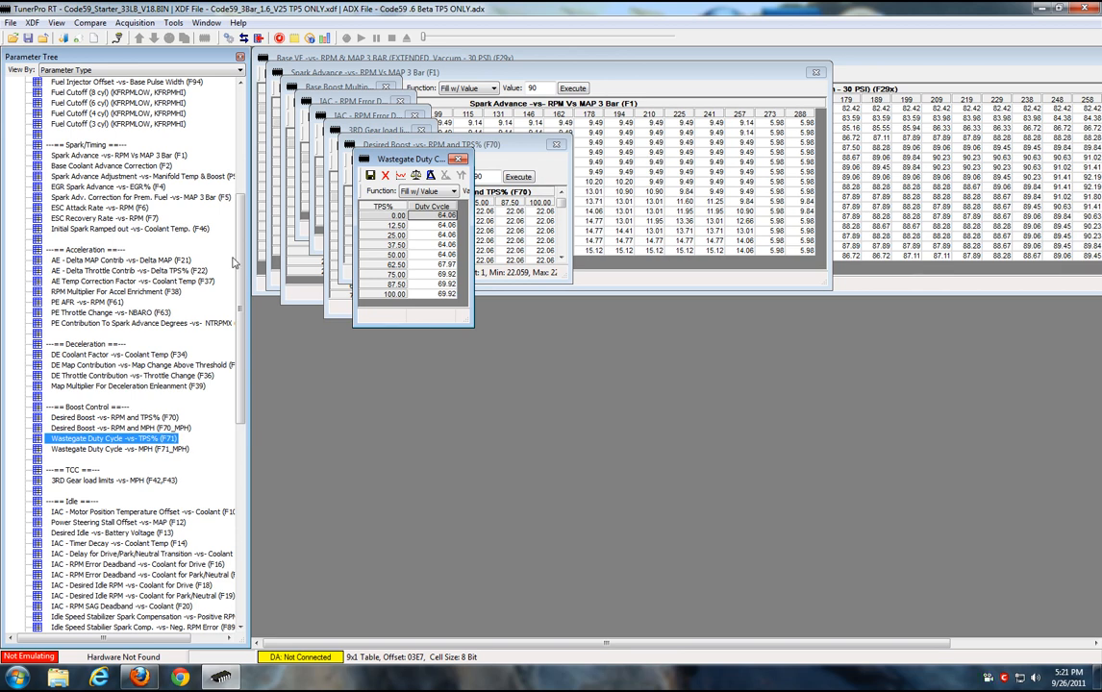
- Look over the remaining tables down to Shift Light and close every open table except the extended Base VE table
{"action": "left_click_drag", "start_coordinate": [240, 265], "coordinate": [267, 528]}
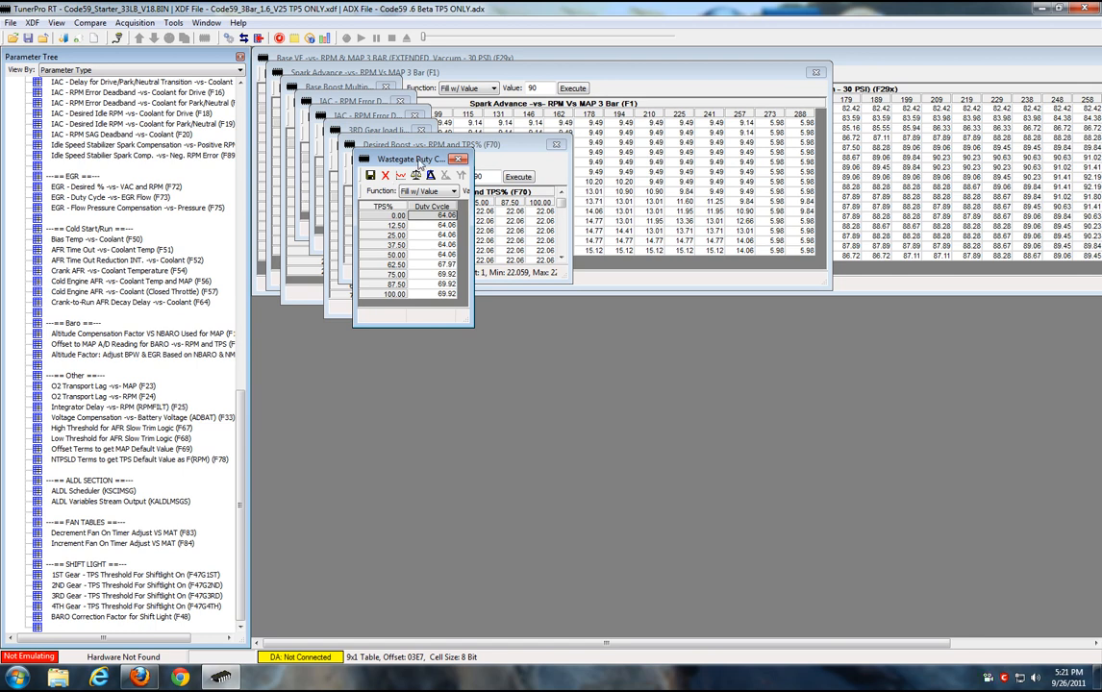
{"action": "left_click", "coordinate": [460, 159]}
{"action": "left_click", "coordinate": [555, 144]}
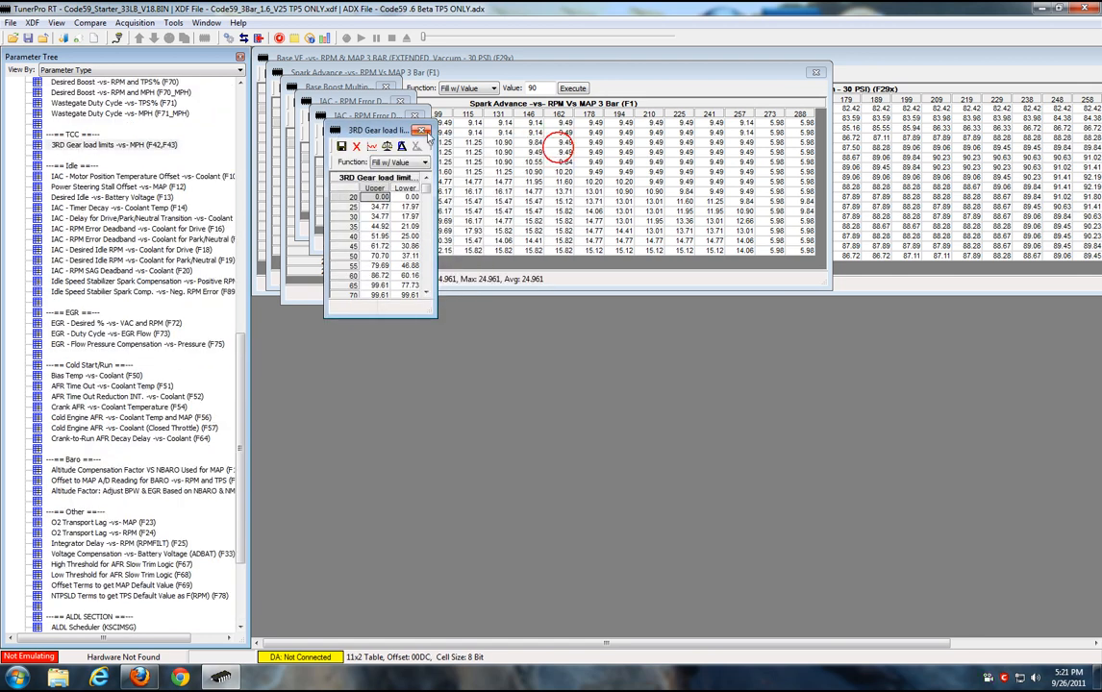
{"action": "left_click", "coordinate": [427, 130]}
{"action": "left_click", "coordinate": [414, 115]}
{"action": "left_click", "coordinate": [404, 102]}
{"action": "left_click", "coordinate": [386, 87]}
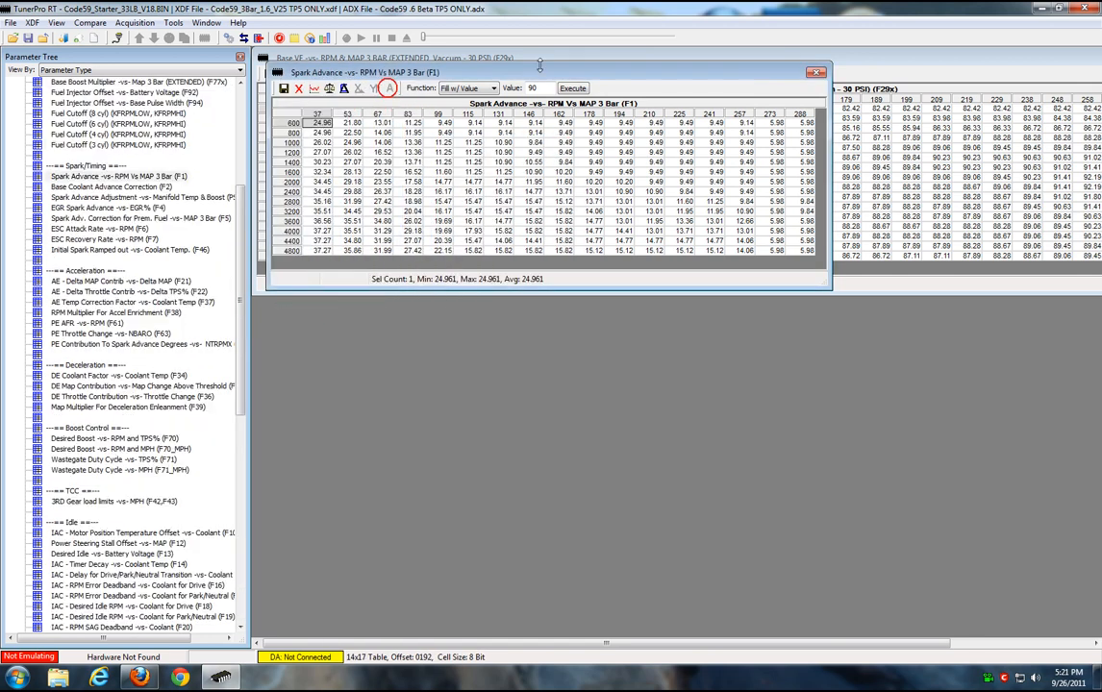
{"action": "left_click", "coordinate": [816, 73]}
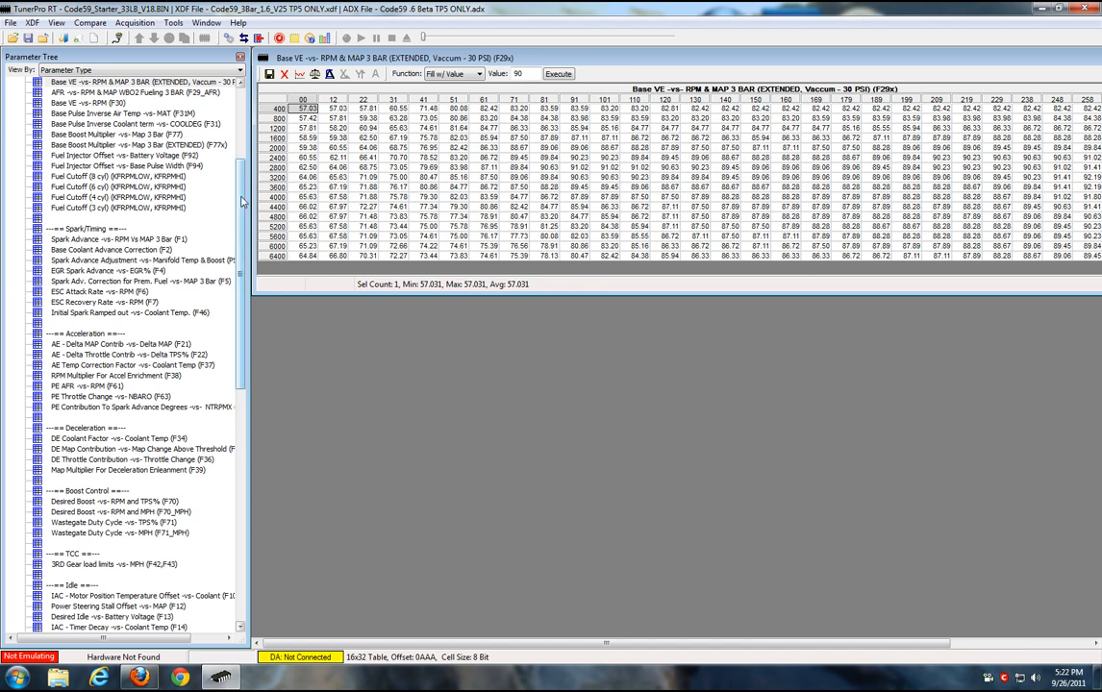
- Locate the extended Base VE entry among the fueling tables and close its open table
{"action": "left_click_drag", "start_coordinate": [243, 202], "coordinate": [243, 169]}
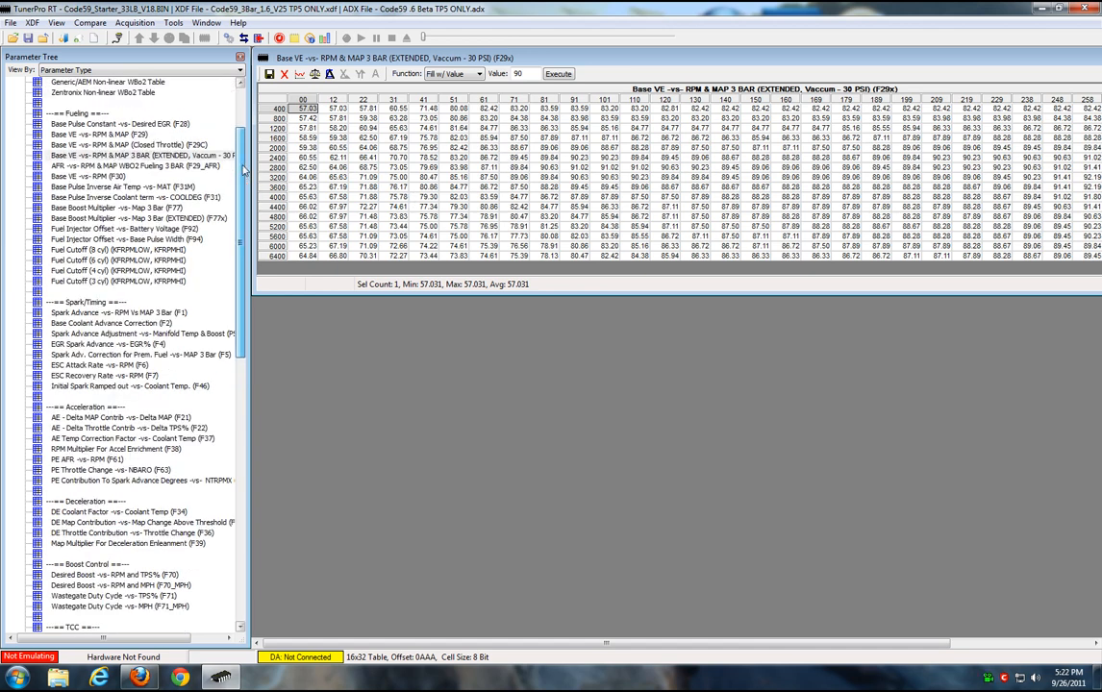
{"action": "mouse_move", "coordinate": [196, 159]}
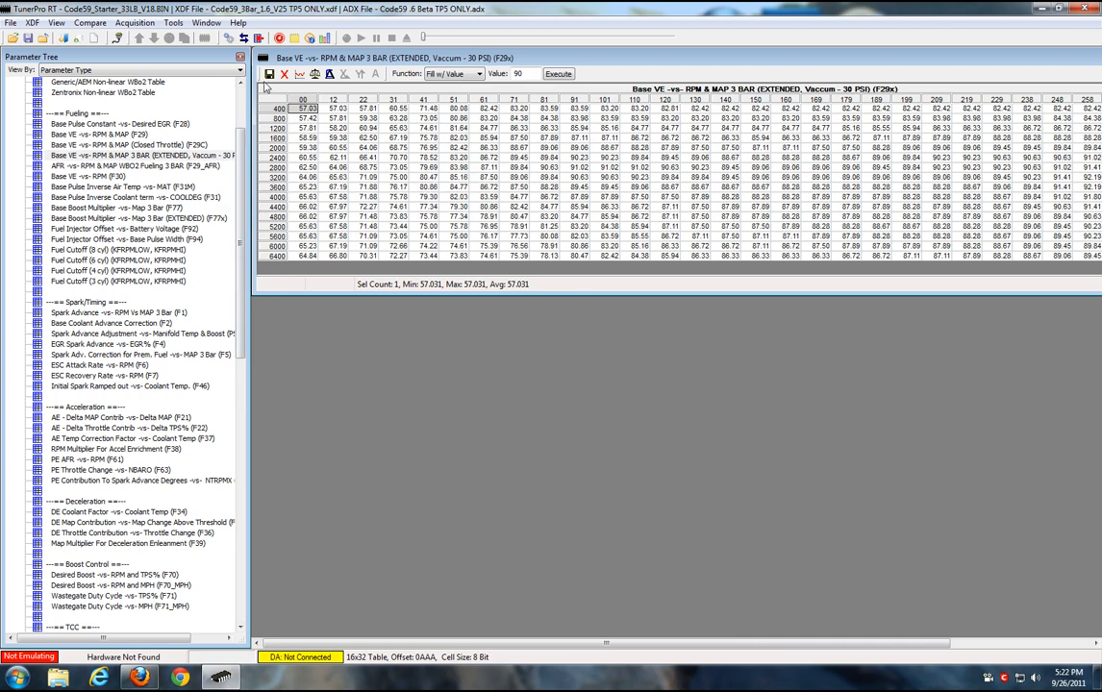
{"action": "left_click", "coordinate": [238, 70]}
- Open the IAC Desired Idle RPM table for Park/Neutral (F19) and try selecting blocks of its warmer coolant cells
{"action": "left_click_drag", "start_coordinate": [241, 144], "coordinate": [258, 367]}
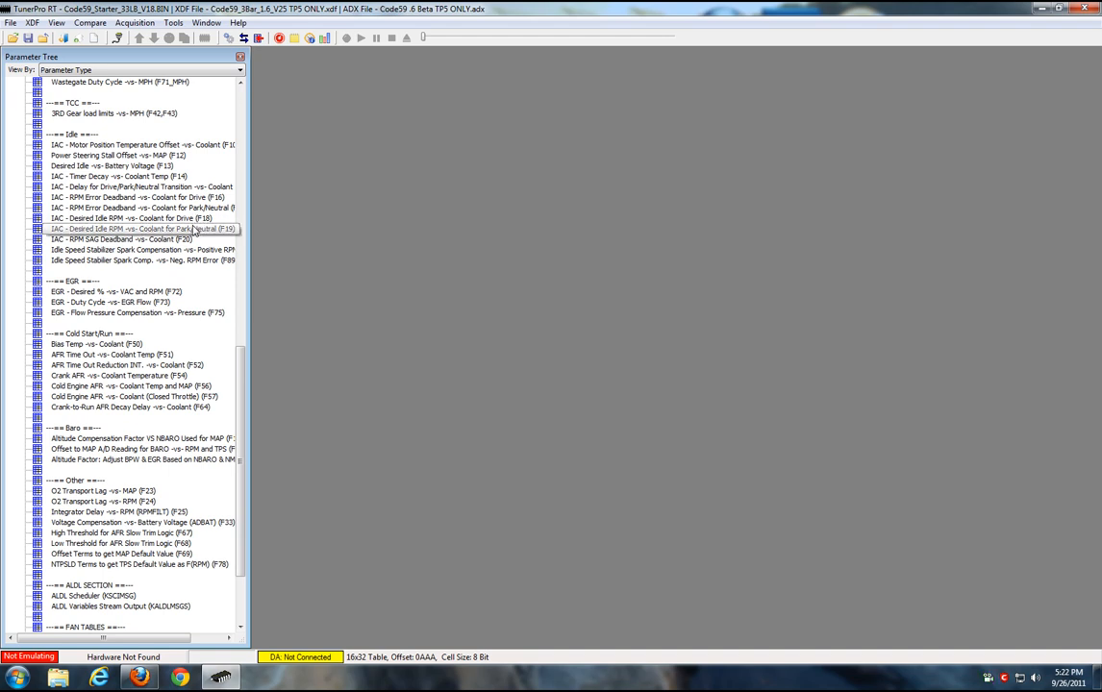
{"action": "double_click", "coordinate": [194, 229]}
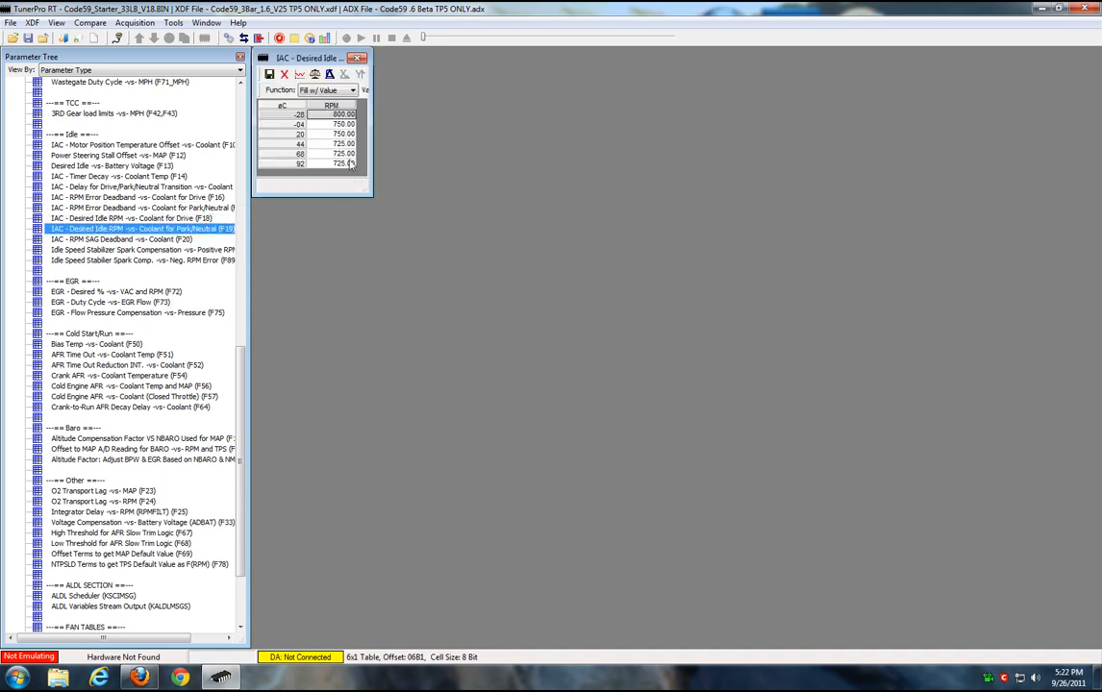
{"action": "left_click_drag", "start_coordinate": [332, 143], "coordinate": [344, 161]}
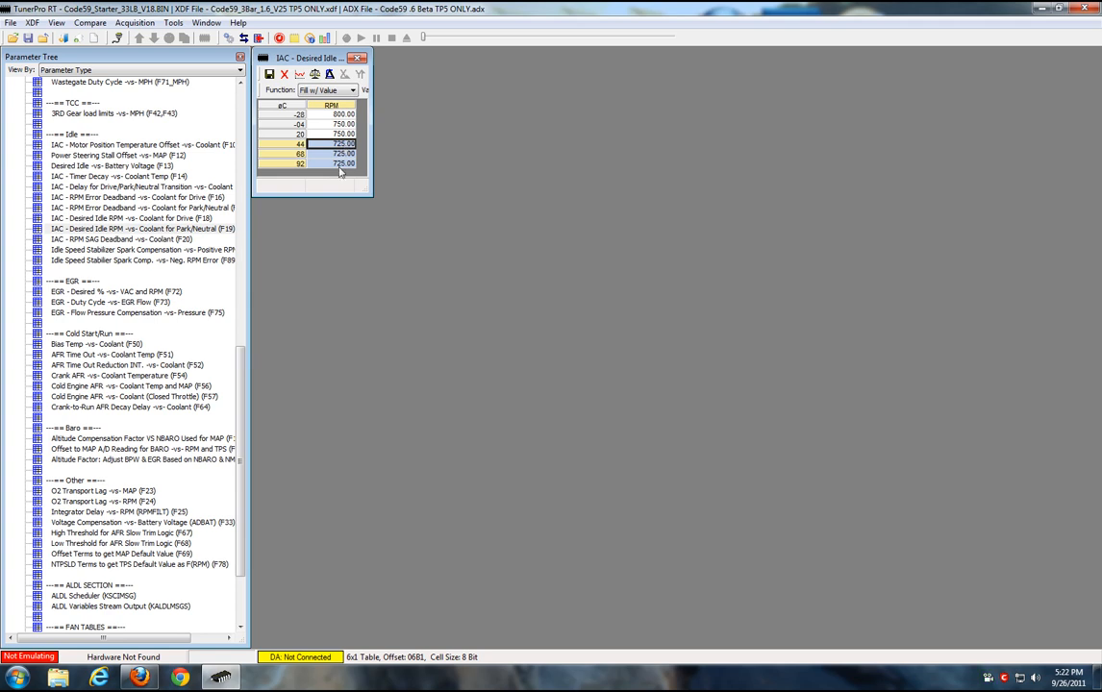
{"action": "left_click", "coordinate": [346, 163]}
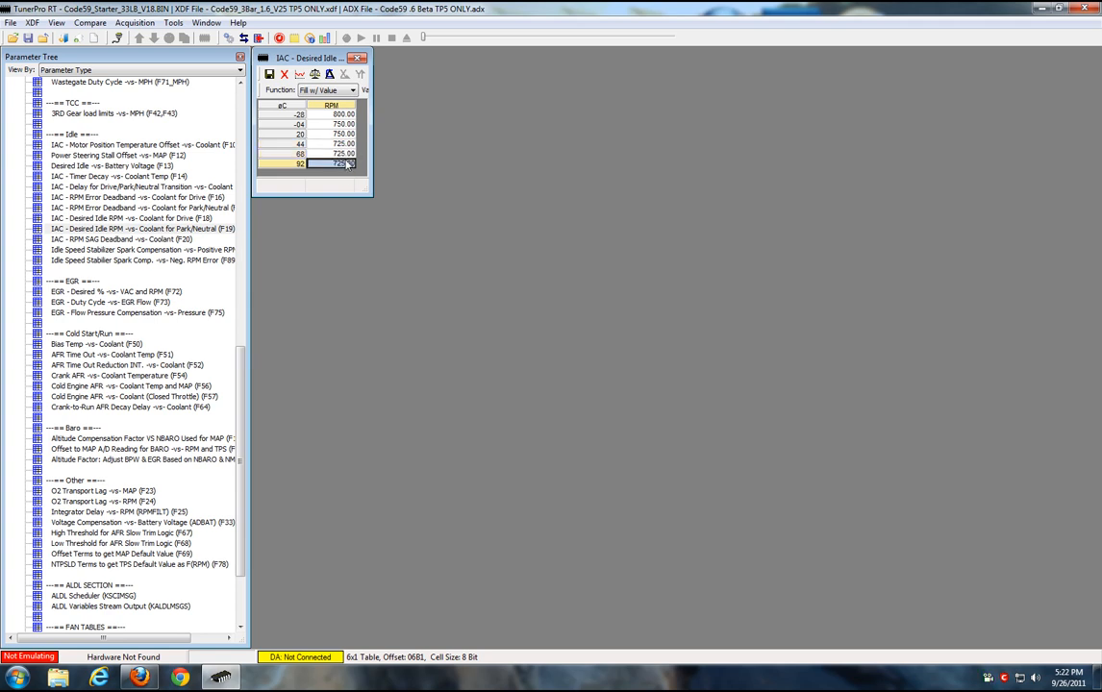
{"action": "key", "text": "shift+Up"}
{"action": "key", "text": "shift+Up"}
{"action": "key", "text": "shift+Up"}
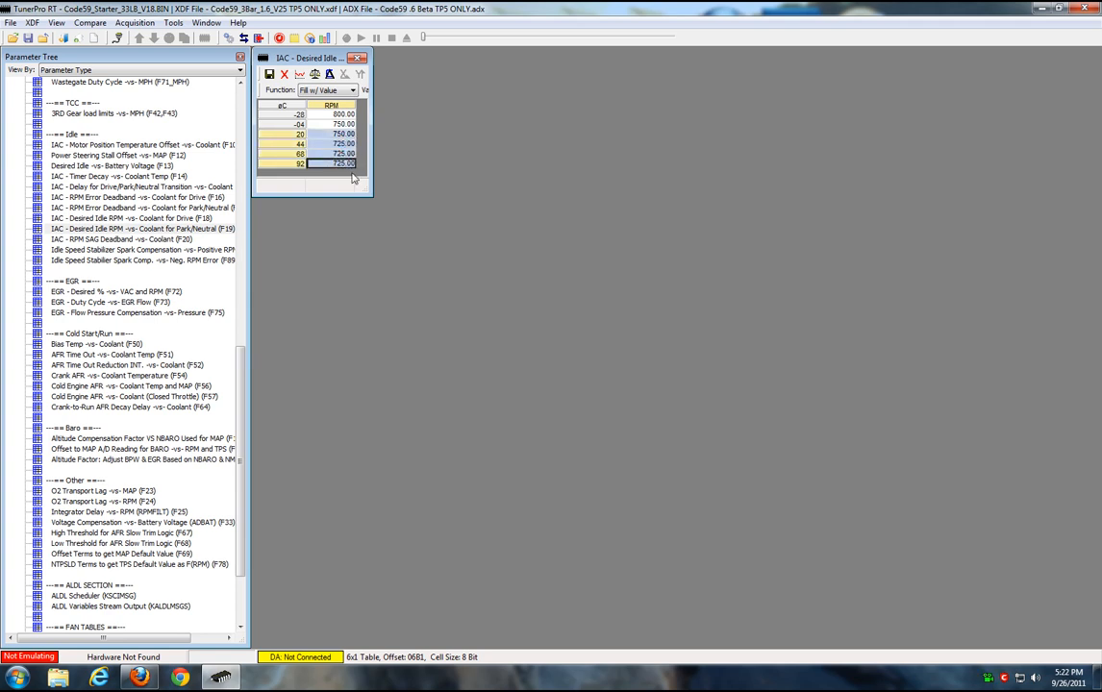
- Try 800 RPM in the 92 °C cell of the F19 idle table, set it back to 725, and commit the table
{"action": "left_click", "coordinate": [344, 165]}
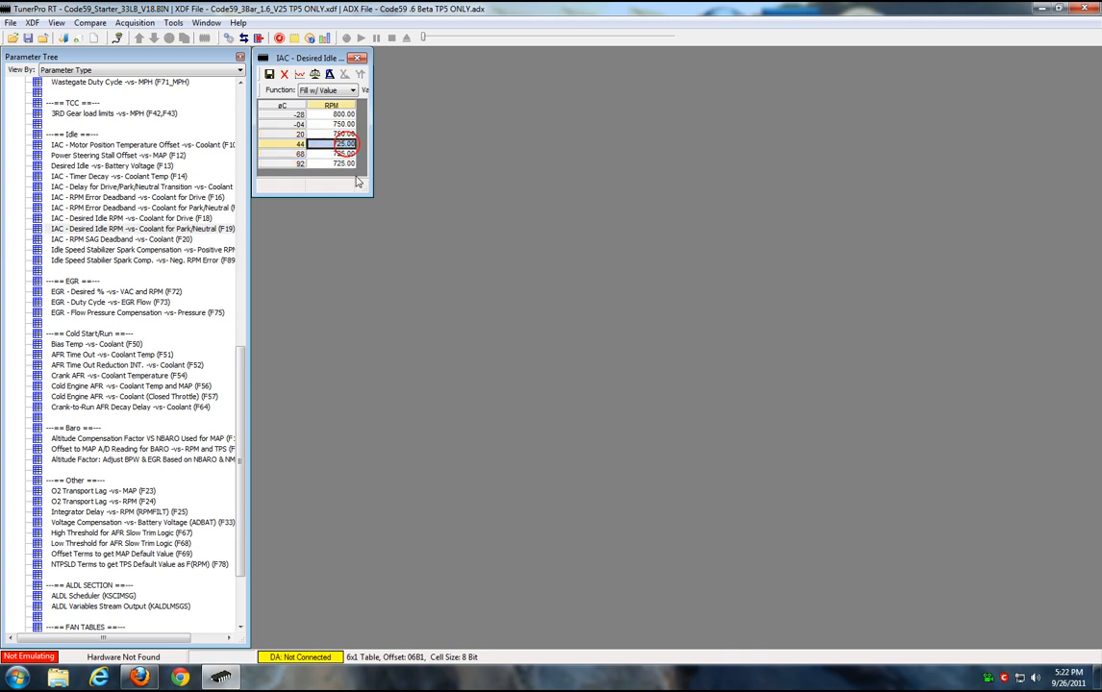
{"action": "type", "text": "800"}
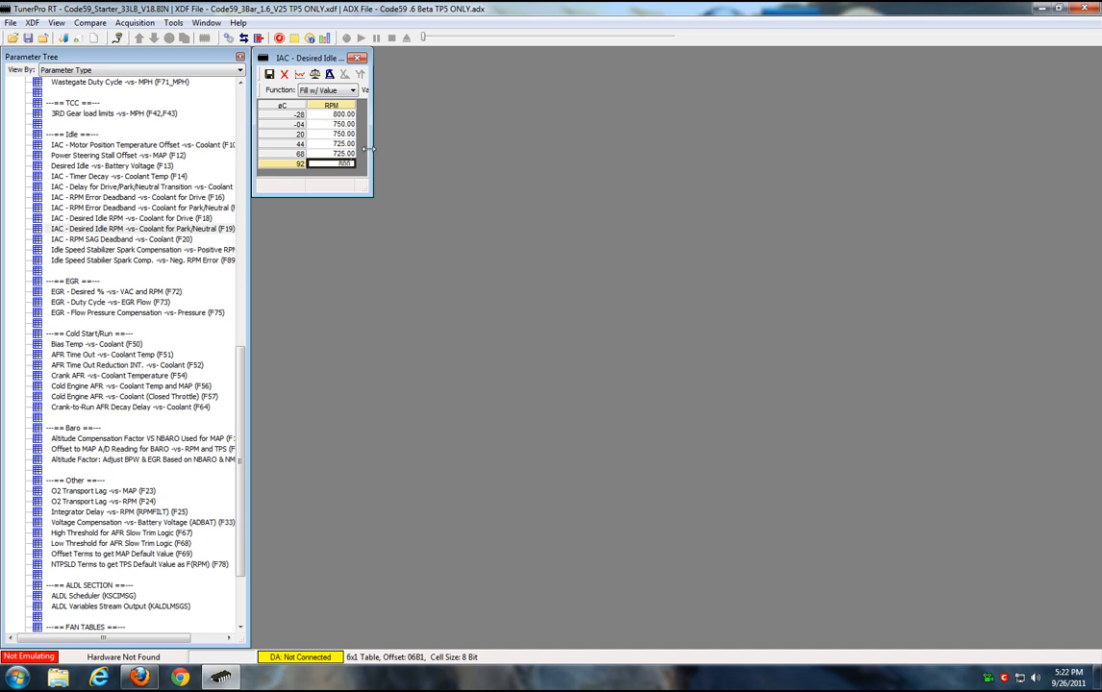
{"action": "left_click", "coordinate": [322, 143]}
{"action": "left_click", "coordinate": [344, 164]}
{"action": "left_click", "coordinate": [300, 115]}
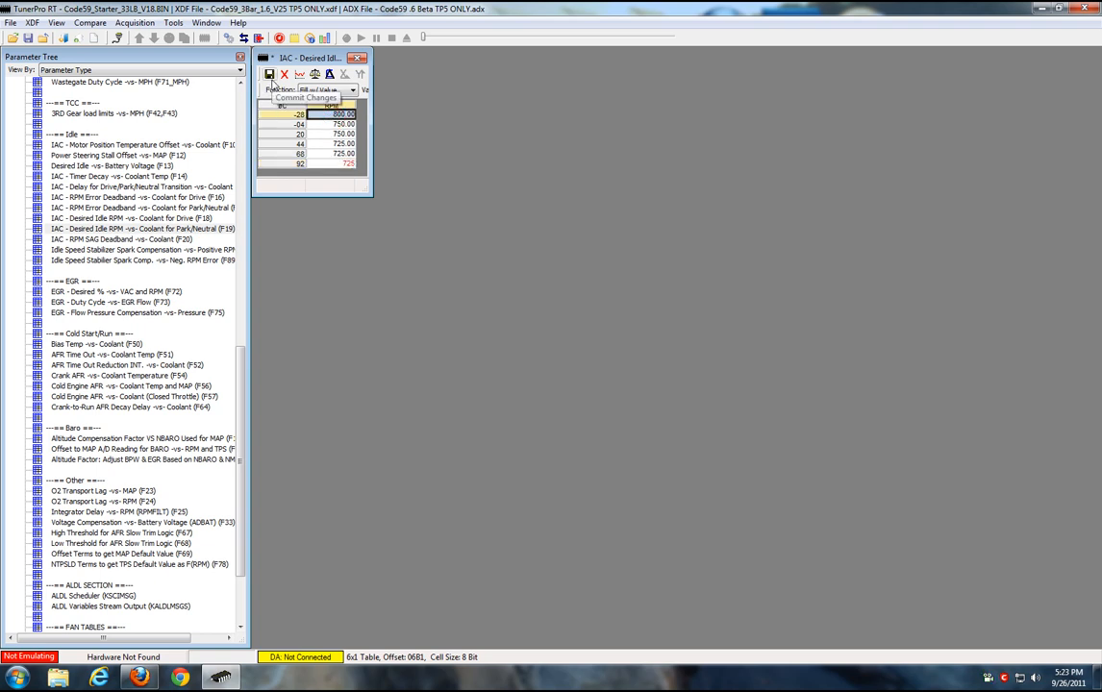
{"action": "left_click", "coordinate": [271, 81]}
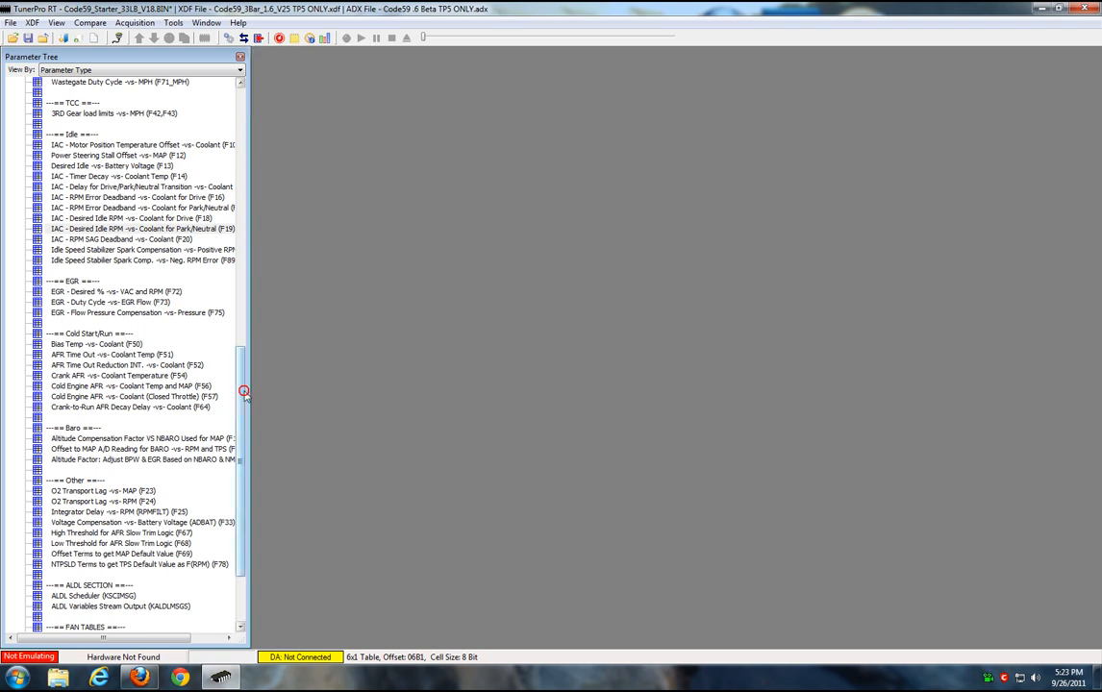
- Reopen the extended Base VE table (F29x) and review the table list from the fueling to the idle sections
{"action": "scroll", "coordinate": [244, 393], "scroll_direction": "up", "scroll_amount": 1}
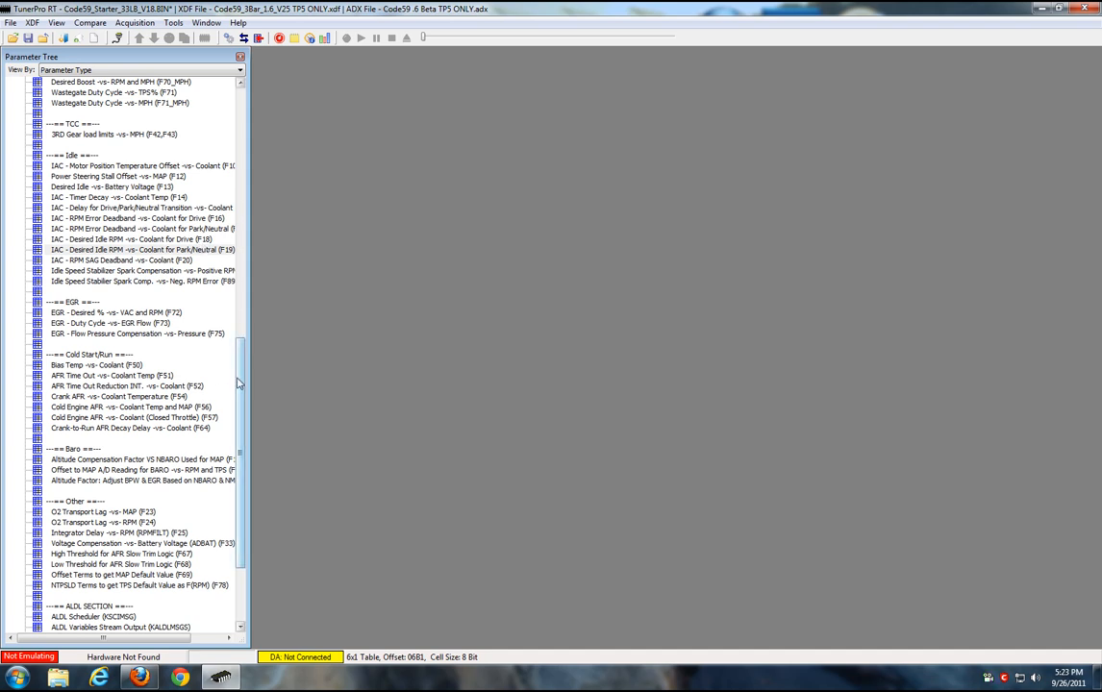
{"action": "left_click_drag", "start_coordinate": [238, 384], "coordinate": [240, 107]}
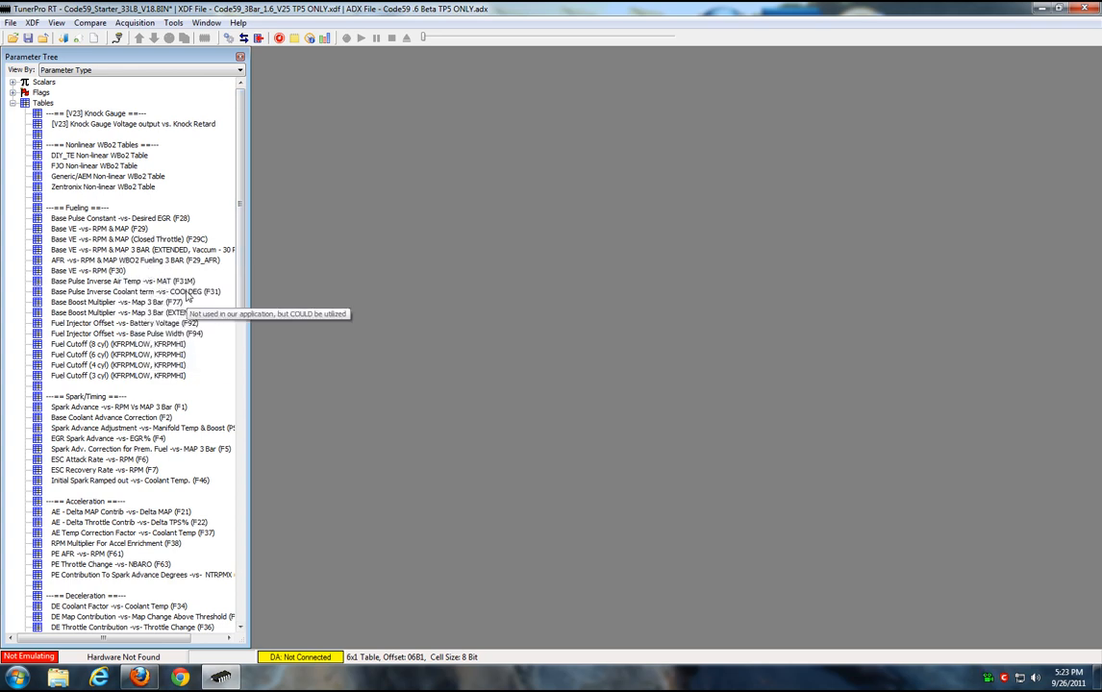
{"action": "double_click", "coordinate": [178, 249]}
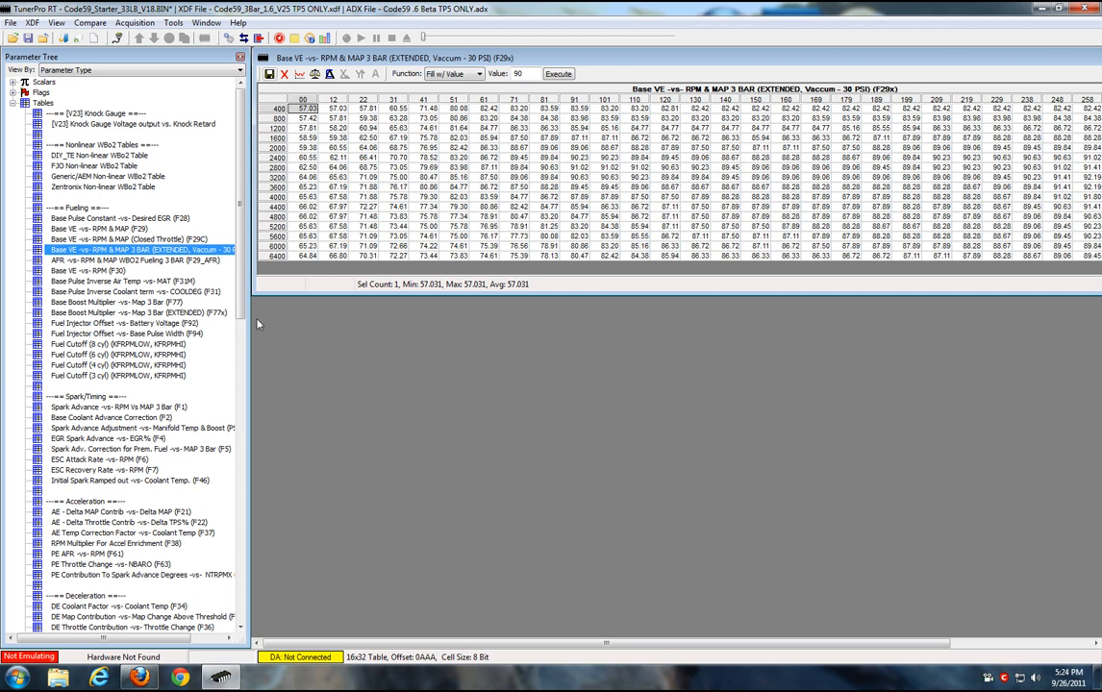
{"action": "scroll", "coordinate": [125, 413], "scroll_direction": "down", "scroll_amount": 6}
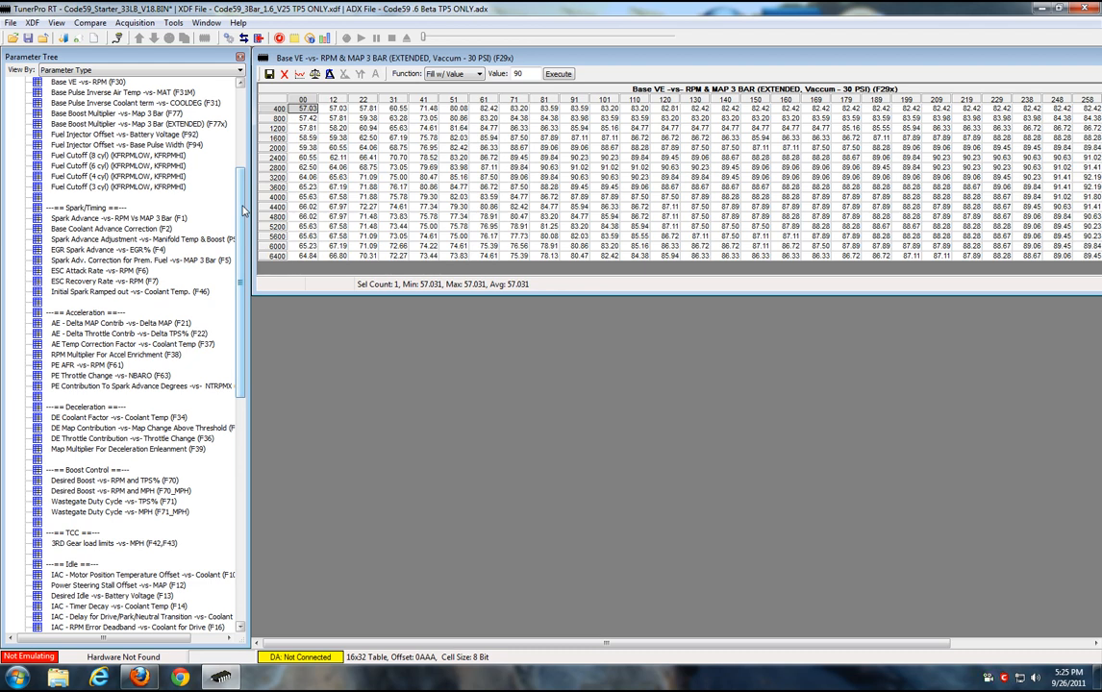
{"action": "scroll", "coordinate": [218, 184], "scroll_direction": "up", "scroll_amount": 6}
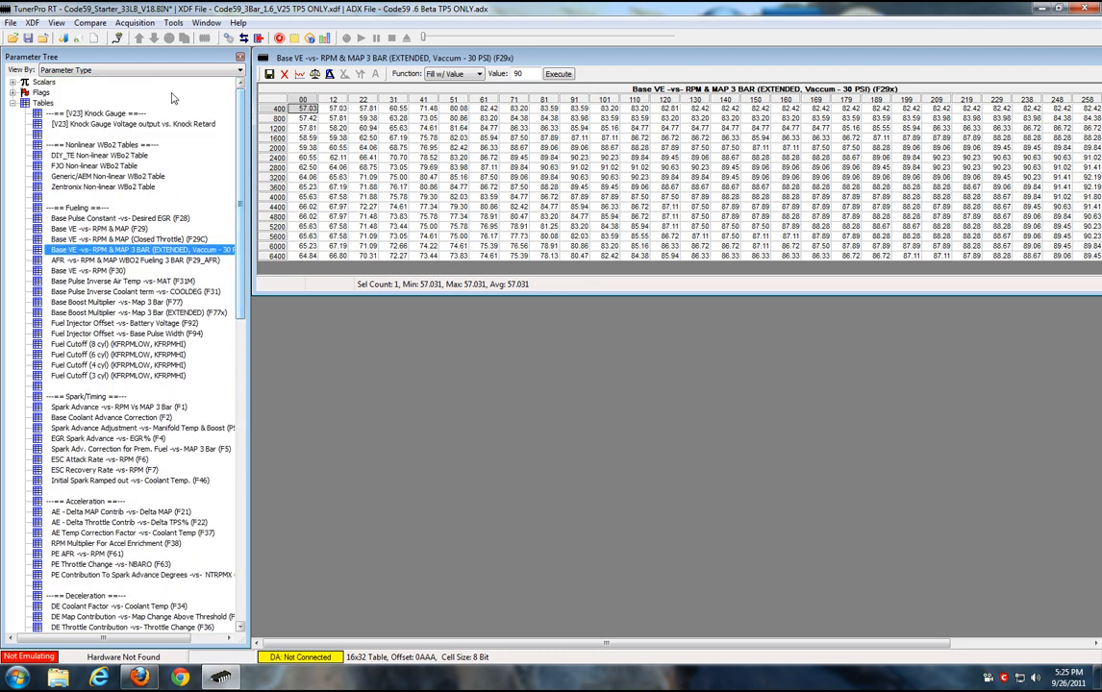